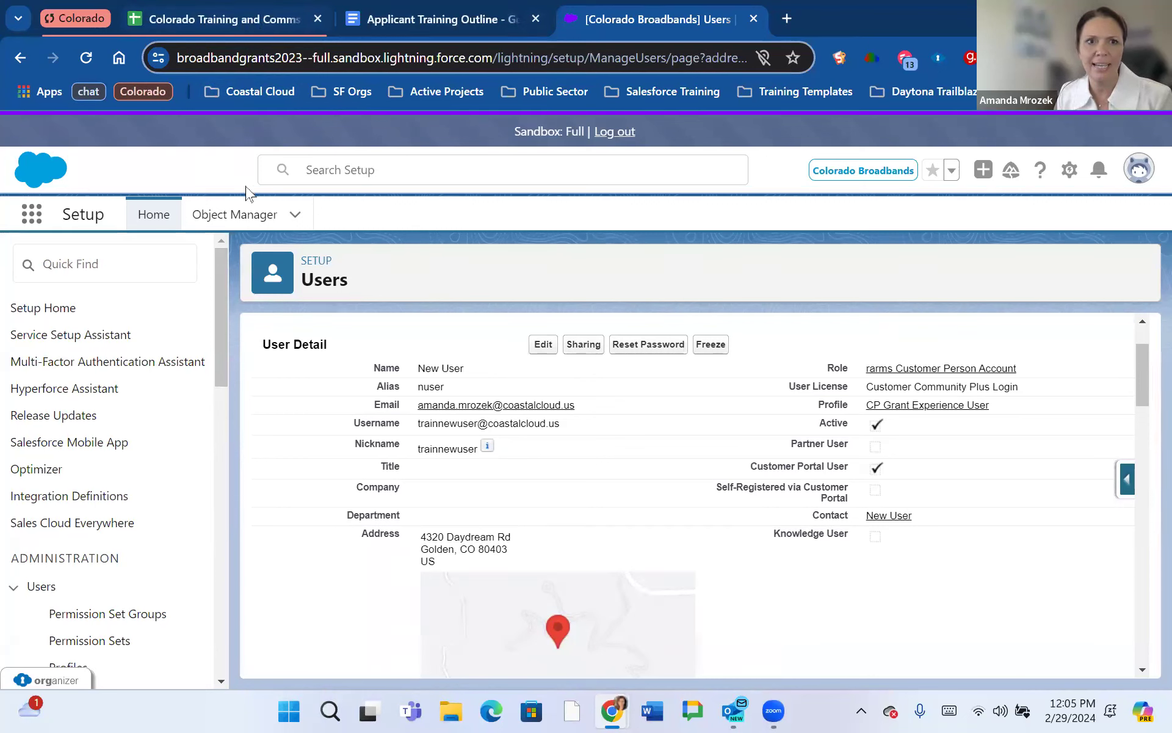
Switch to the browser window with the CBO CFP Awardees Training tabs and display the Advance Colorado Broadband Grant Portal home page.
left_click(207, 19)
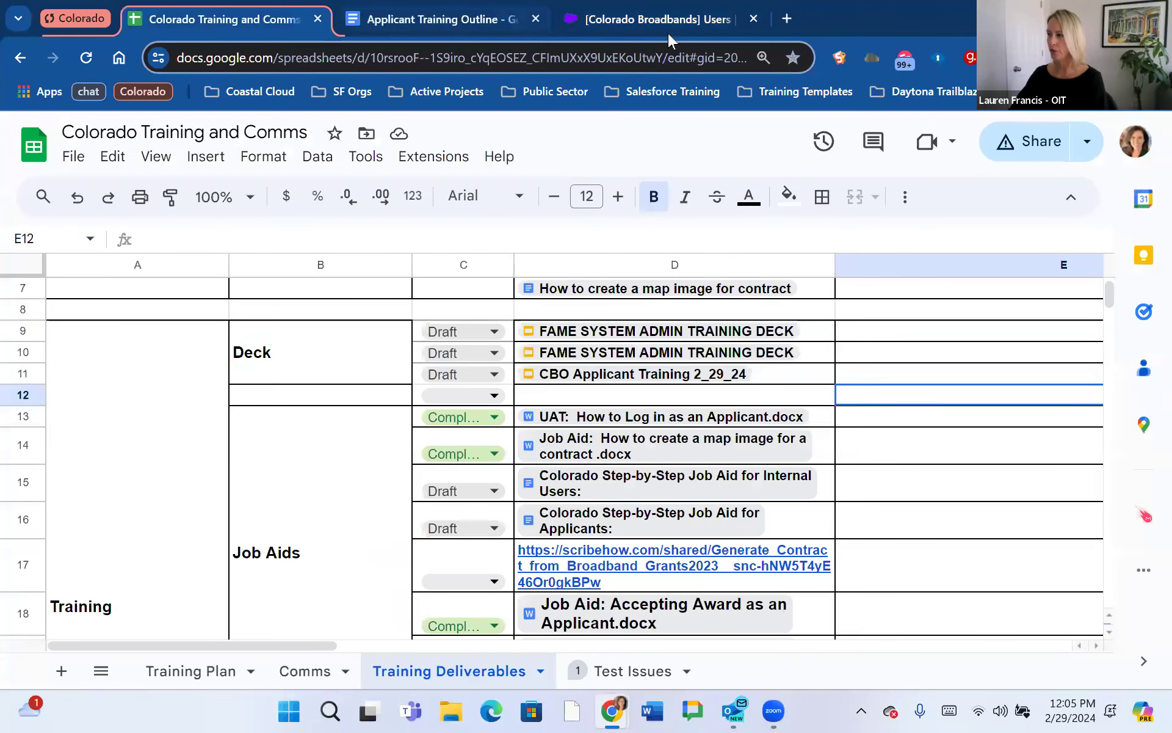
left_click(667, 30)
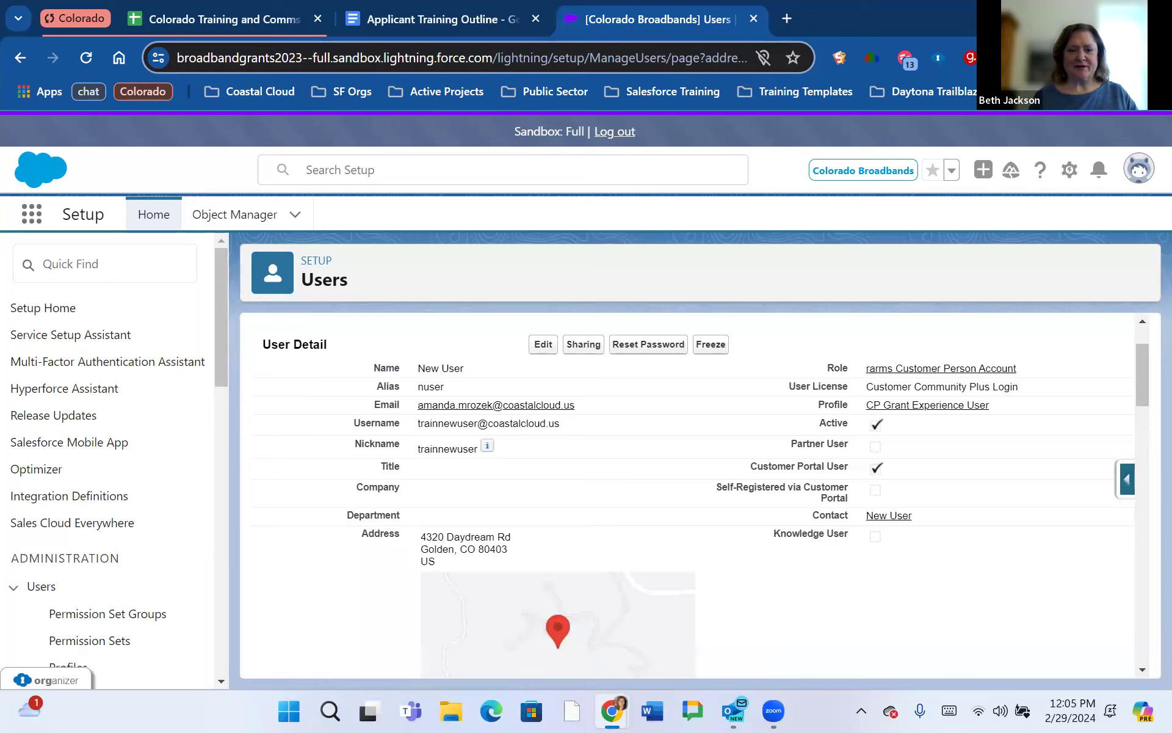
left_click(610, 710)
mouse_move(611, 710)
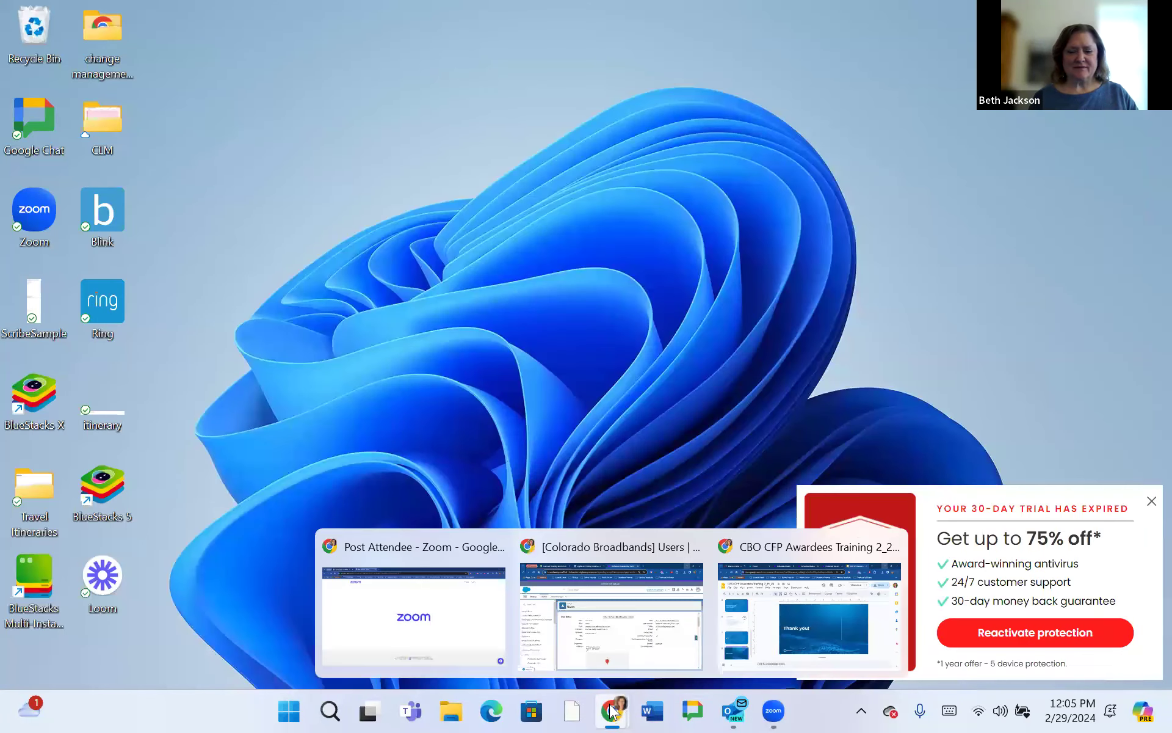
left_click(807, 619)
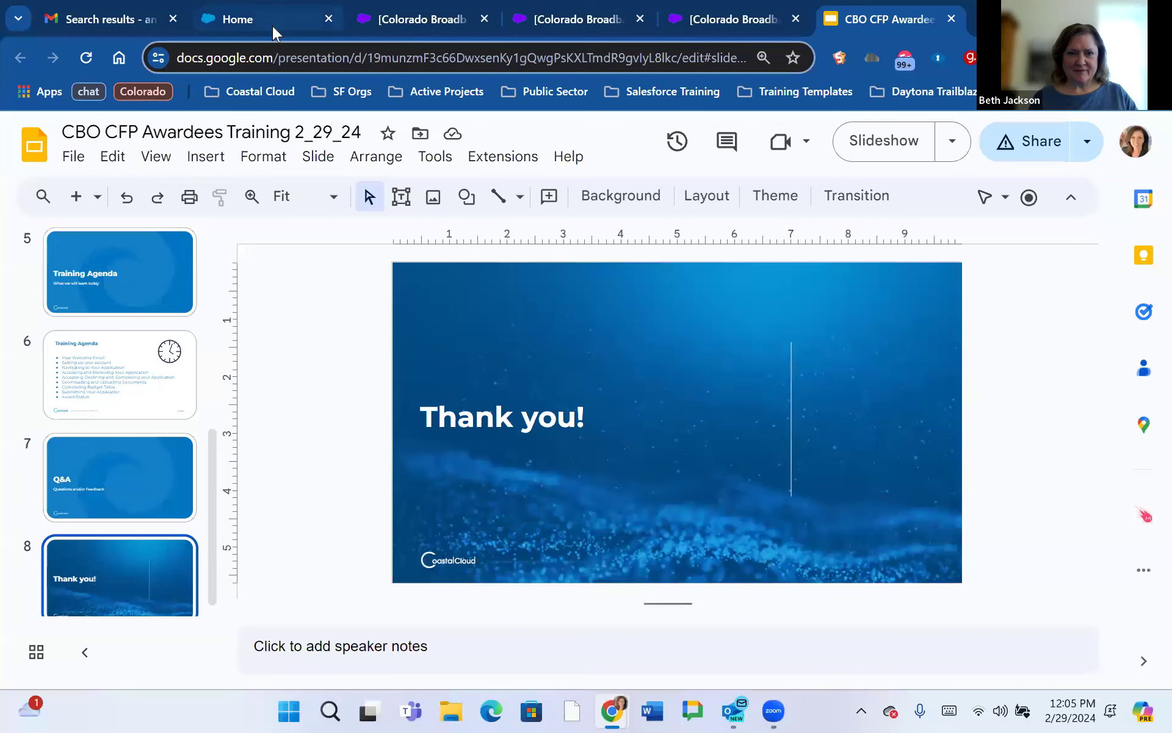
mouse_move(273, 27)
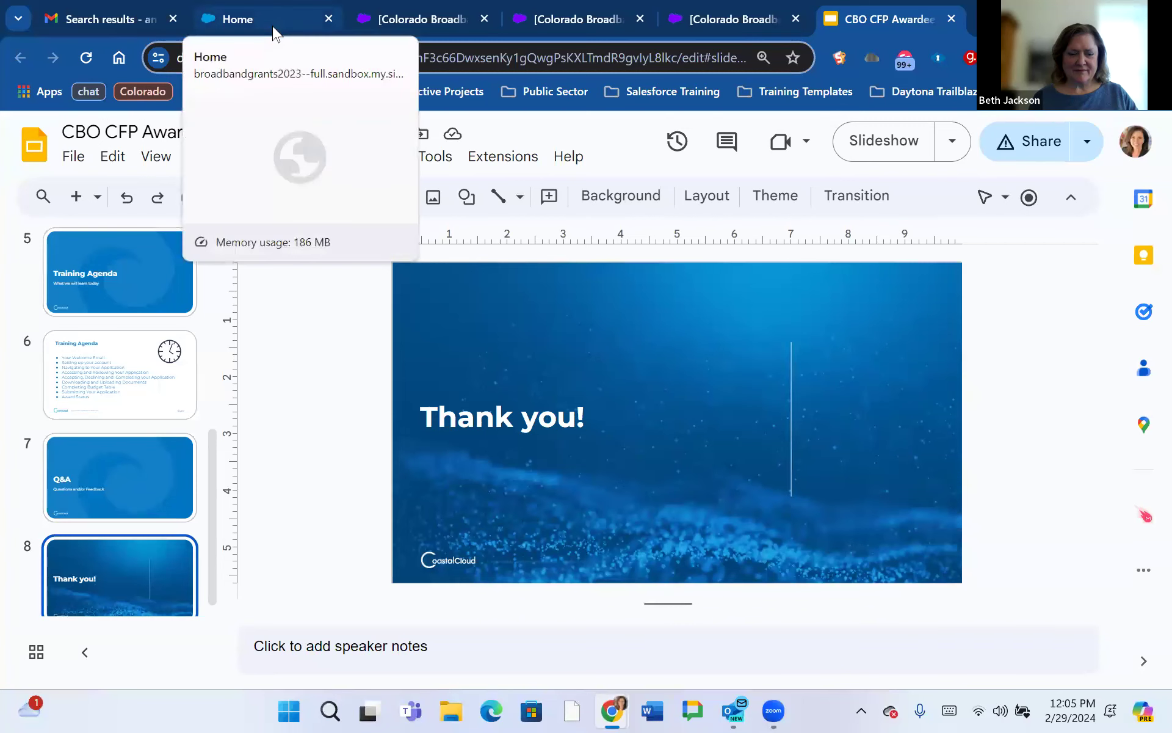
left_click(273, 27)
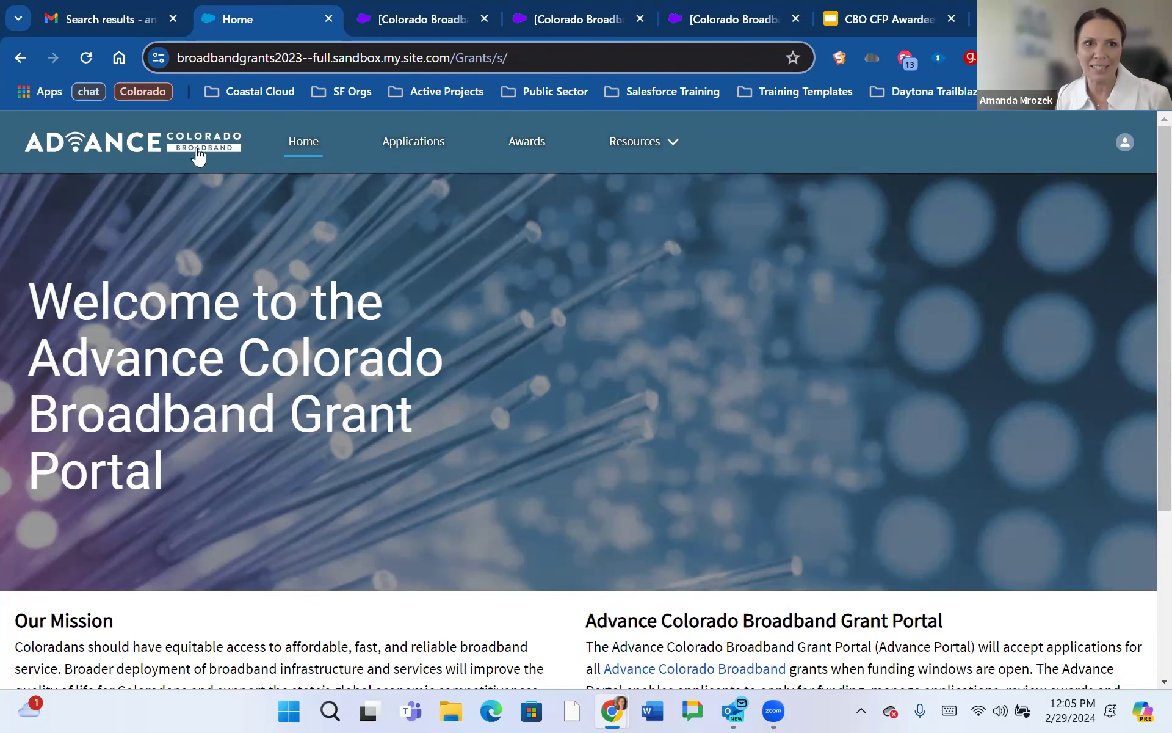
In Gmail, open the latest "Sandbox: Welcome to CBO Grants" email and follow its link for creating a password.
left_click(91, 22)
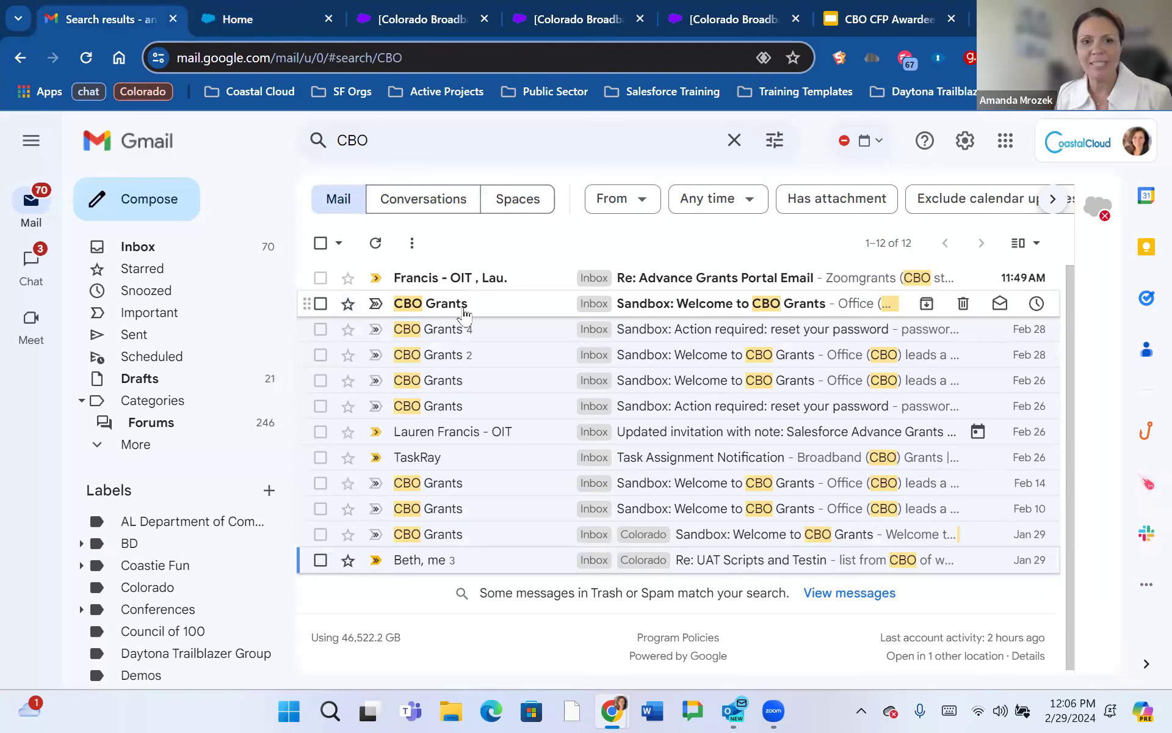
mouse_move(464, 313)
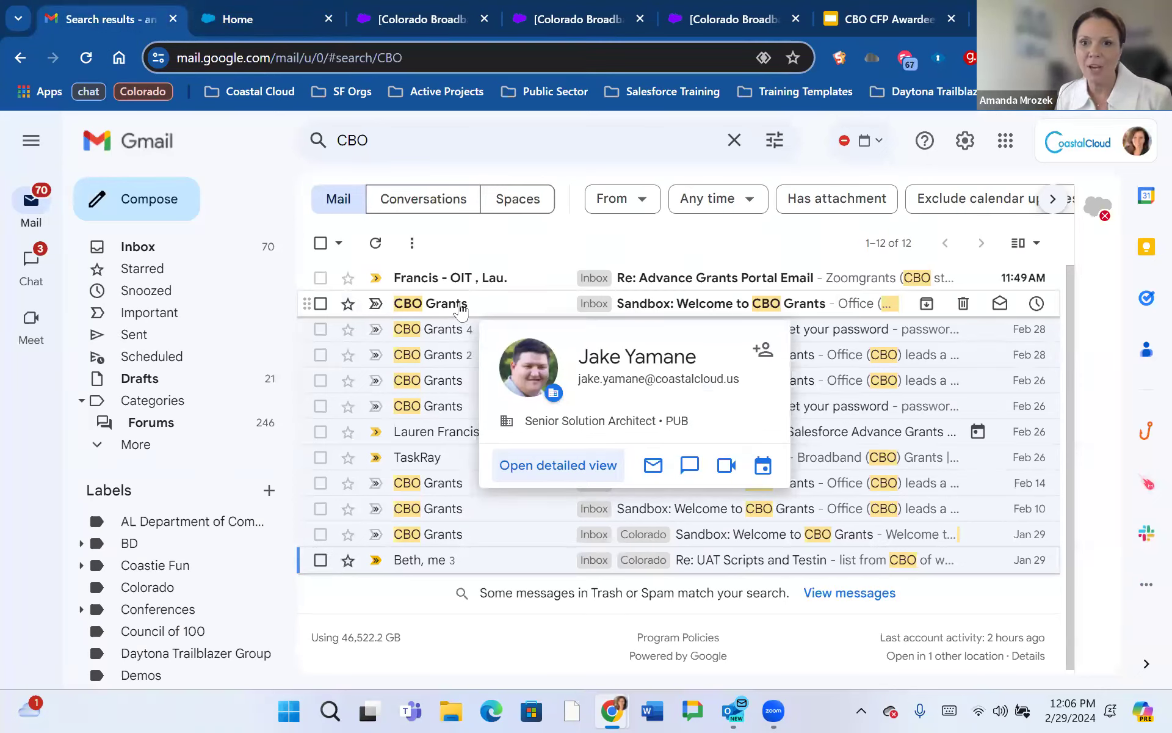
left_click(516, 304)
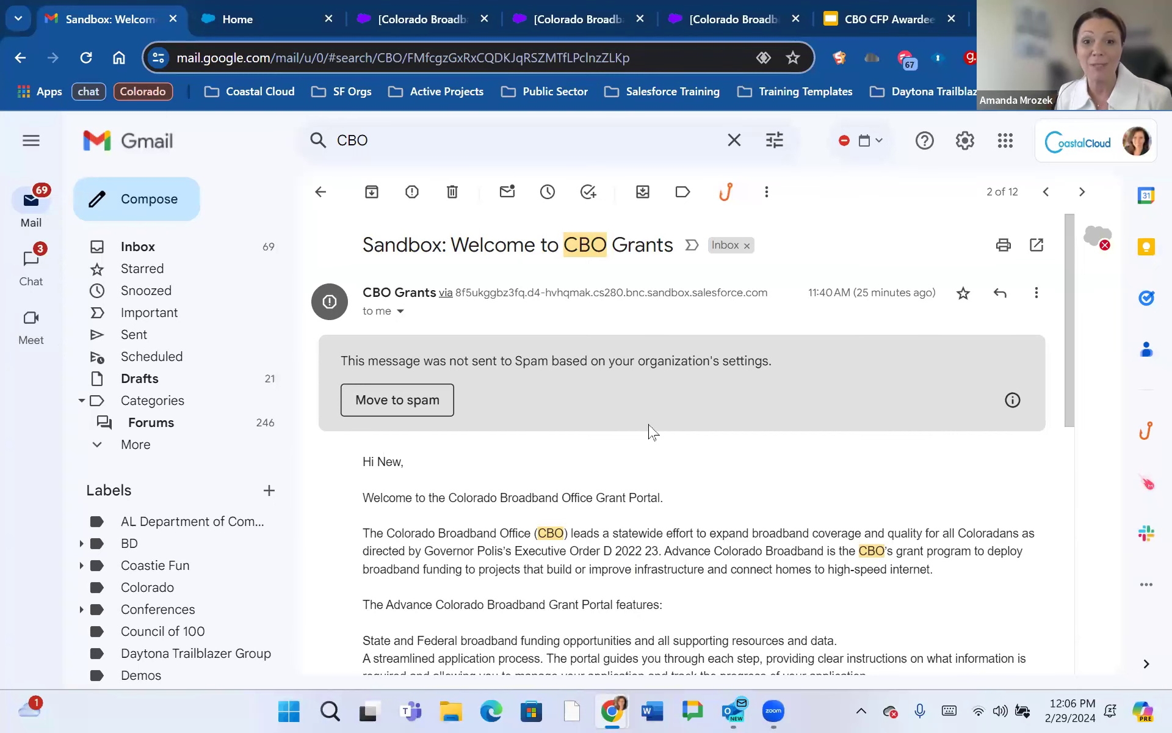
scroll(650, 431, "down", 4)
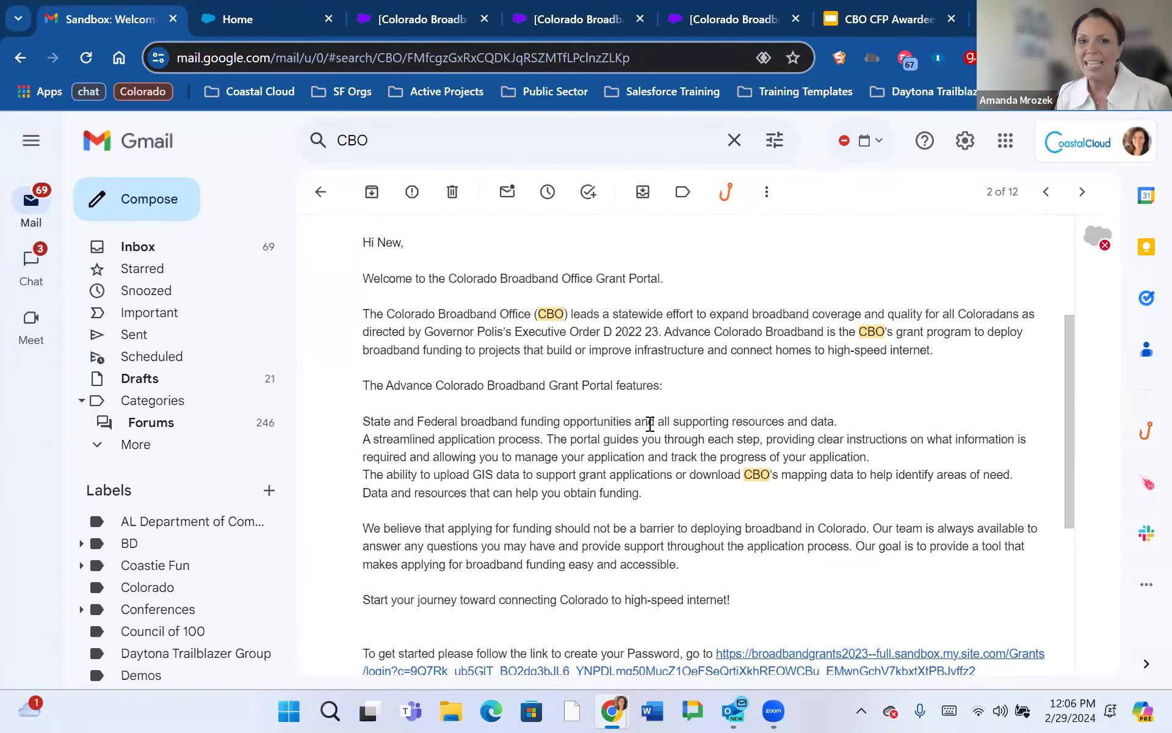
scroll(650, 424, "down", 3)
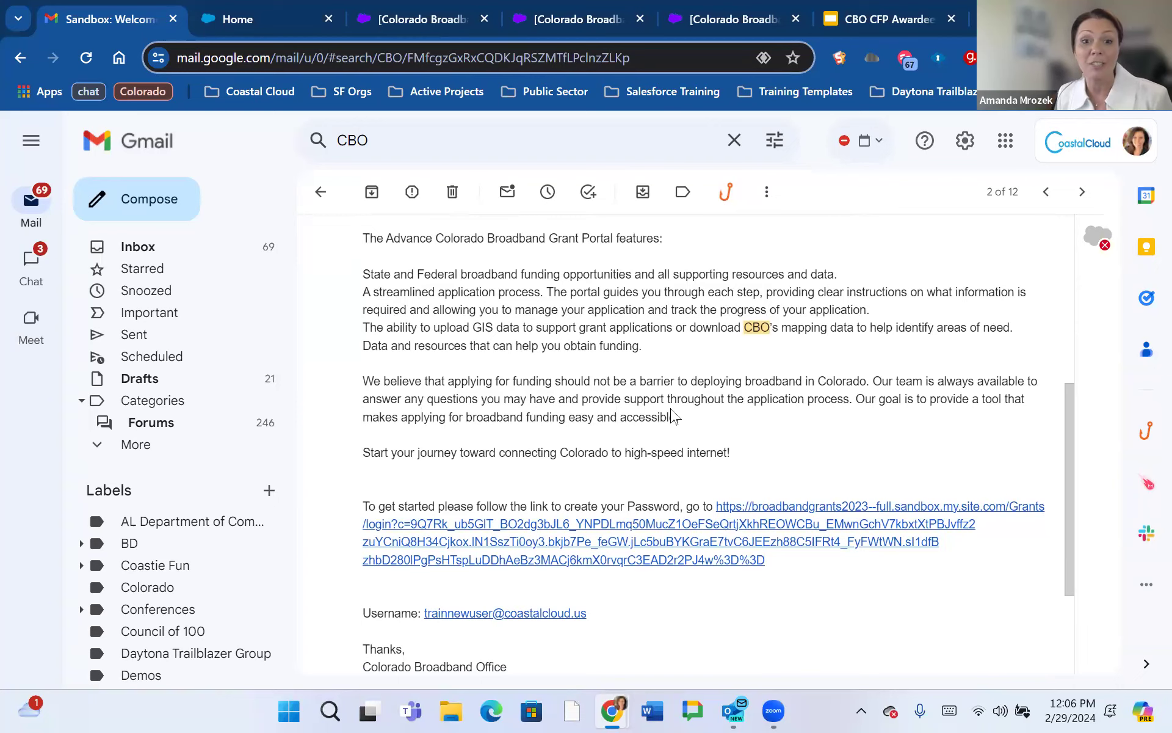
scroll(673, 415, "down", 2)
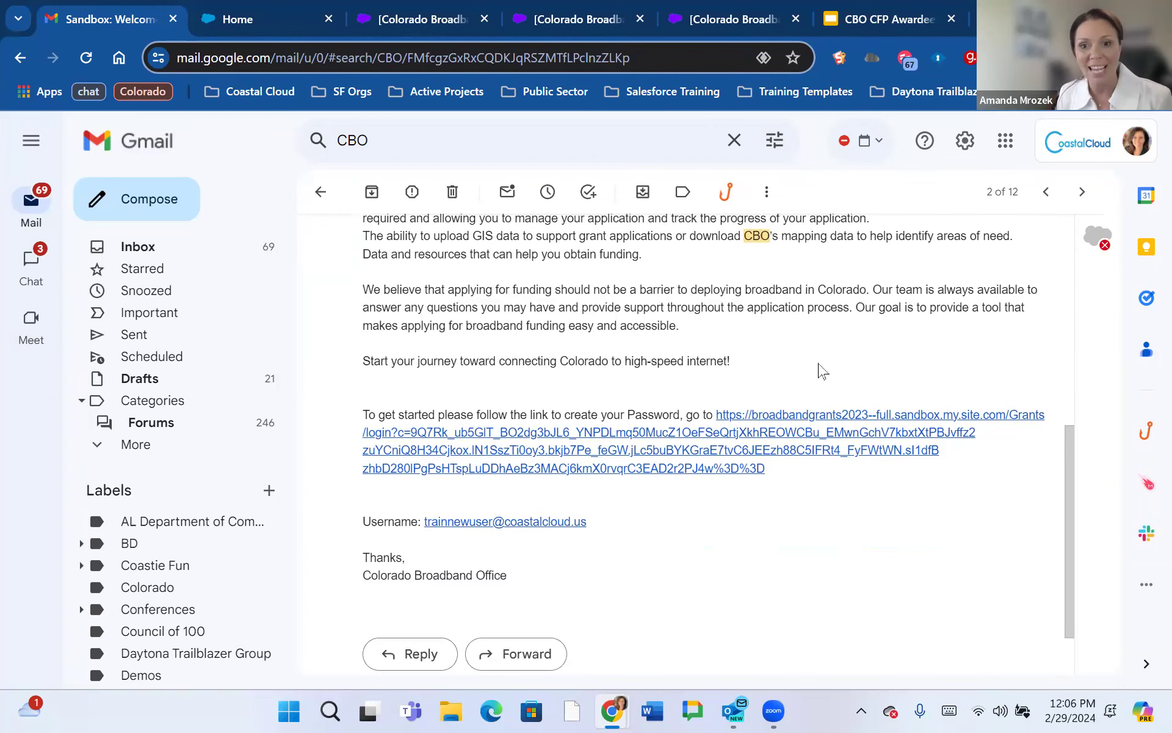
left_click(779, 439)
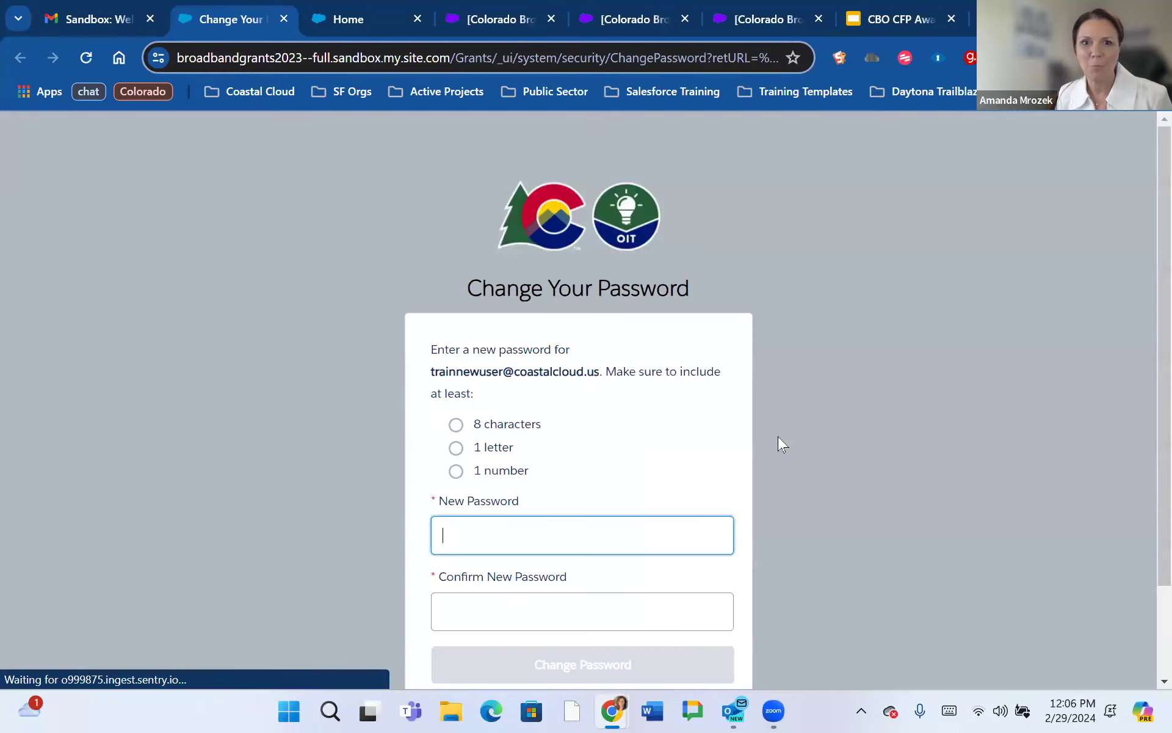
Review the new password requirements on the change form and recheck the sign-in details in the welcome email.
scroll(783, 410, "down", 2)
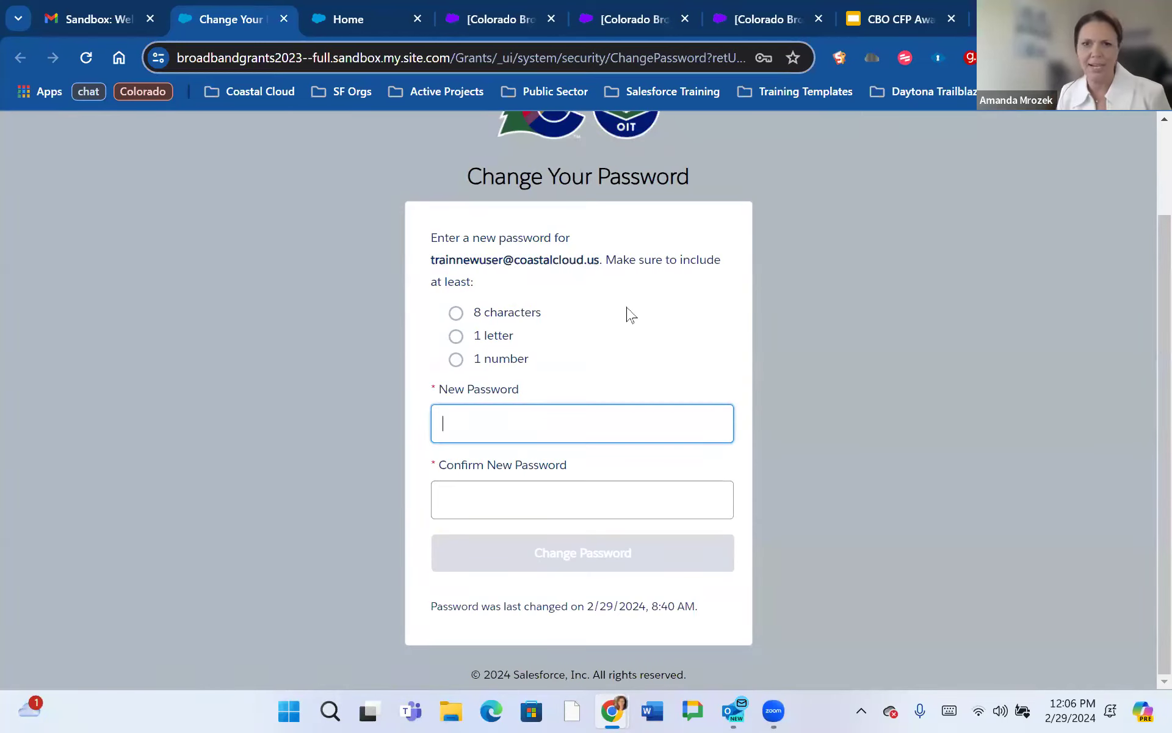
left_click(674, 401)
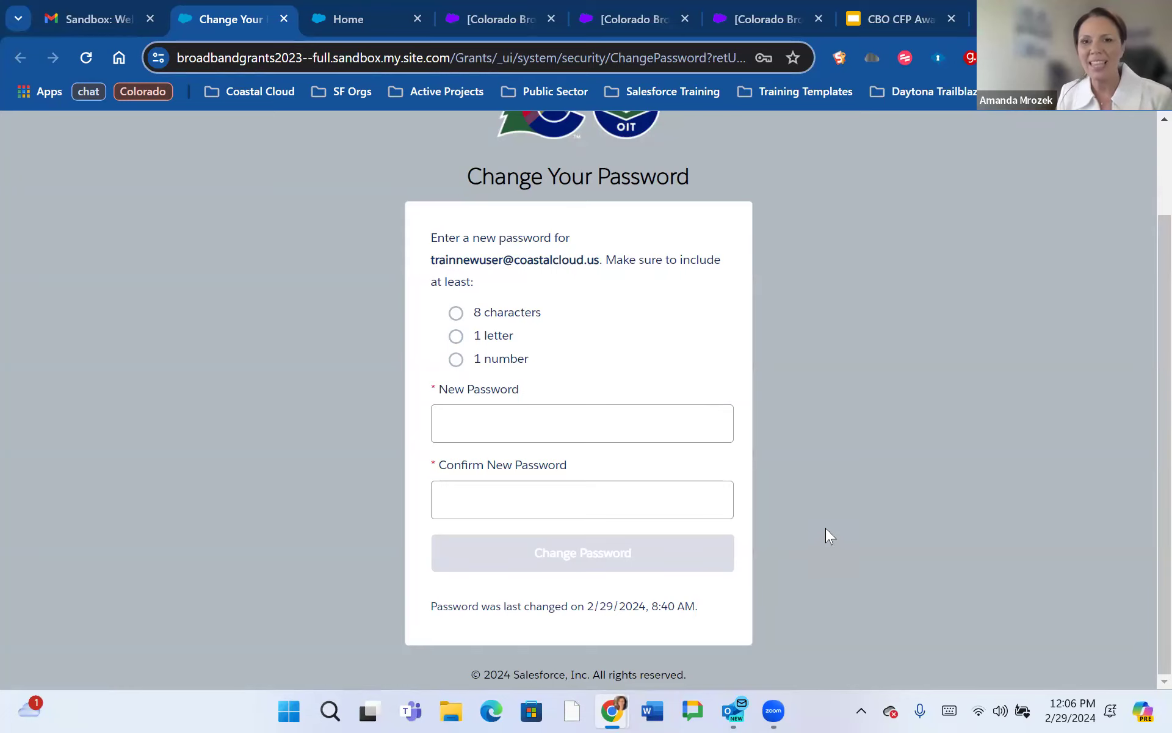
left_click(84, 26)
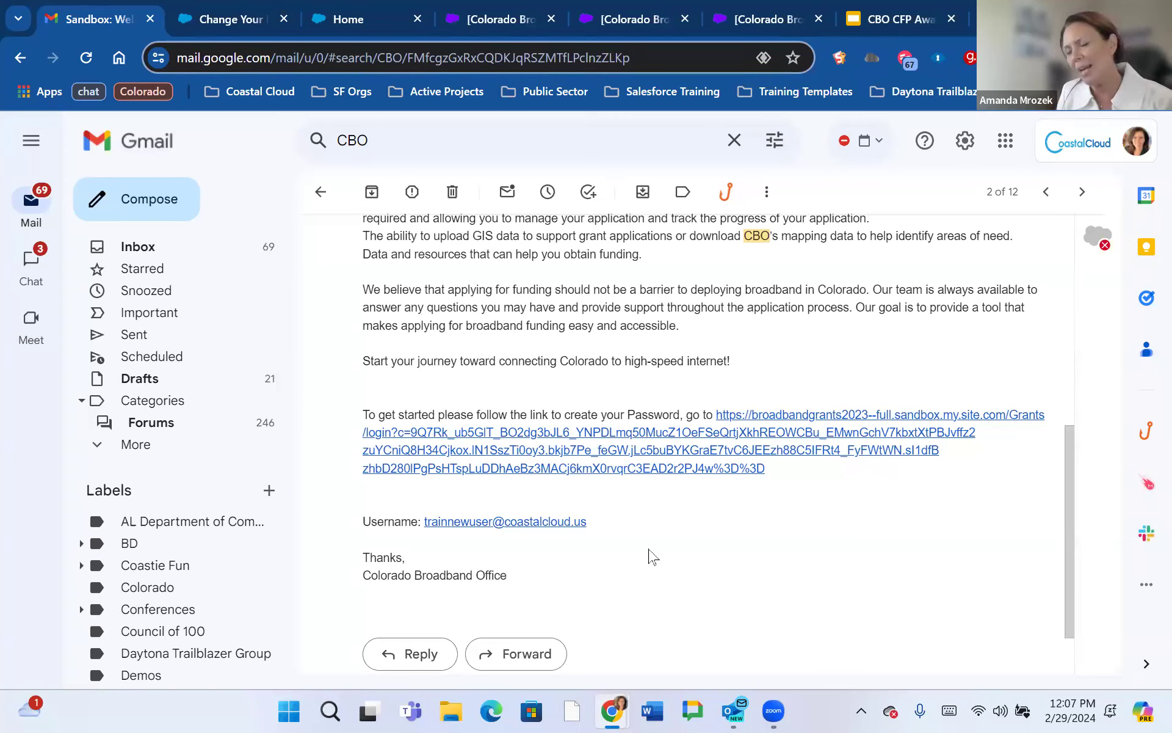
left_click(212, 20)
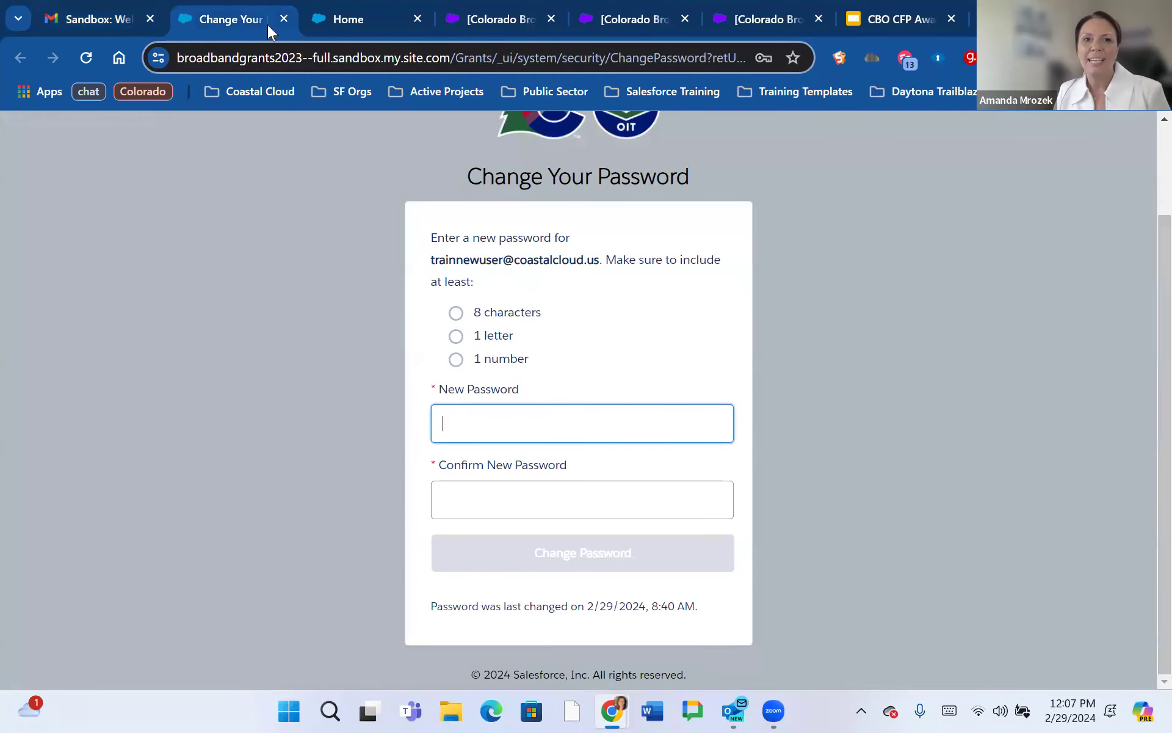
Enter and confirm a new account password, submit the change and dismiss the browser's offer to update the saved password.
left_click(524, 432)
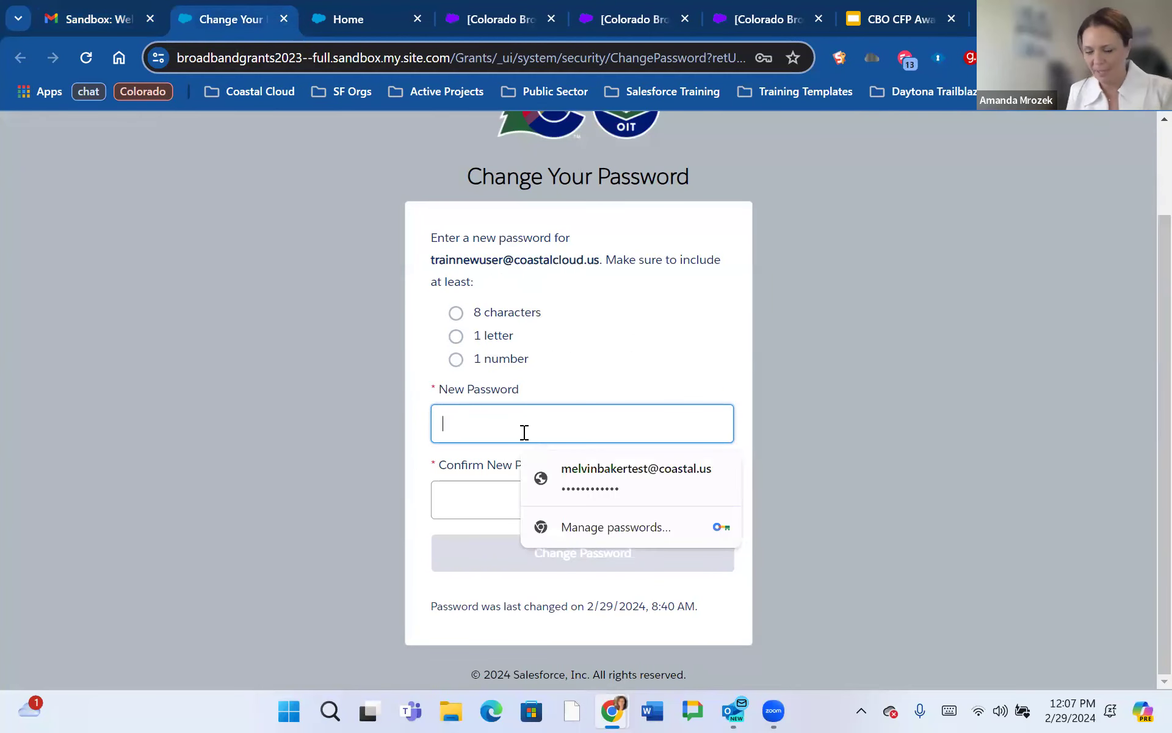
type("•••")
key("BackSpace")
key("BackSpace")
key("BackSpace")
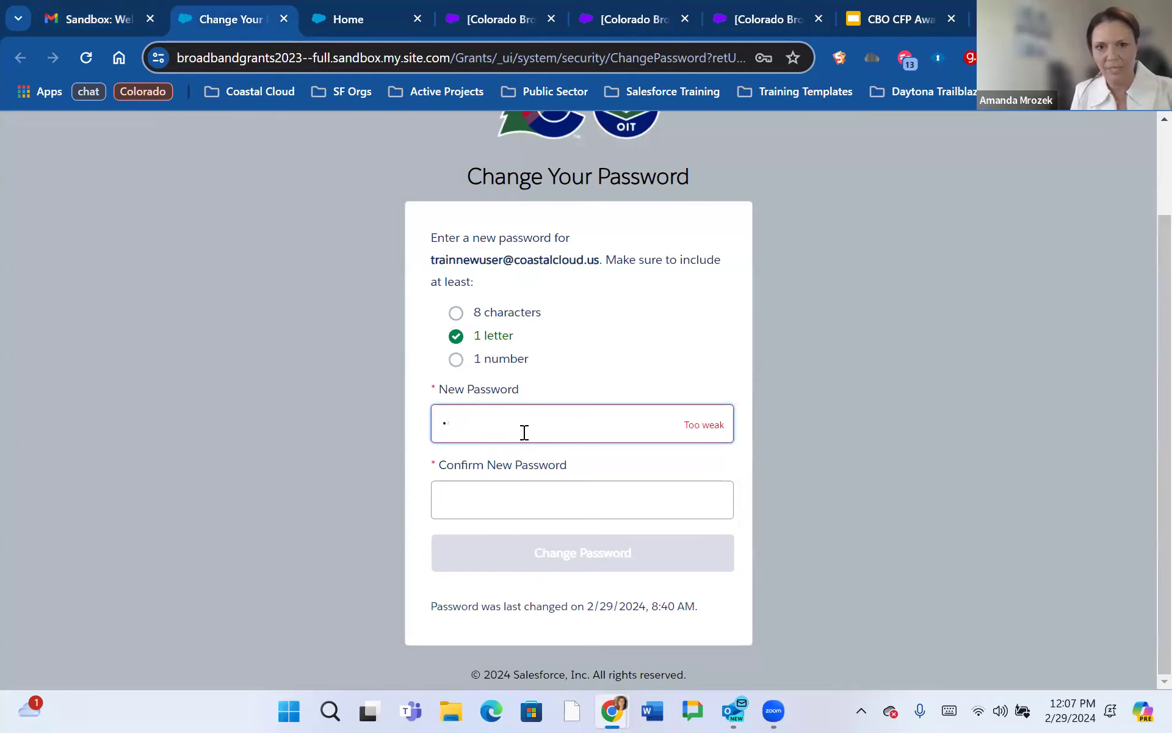
type("•••••••••")
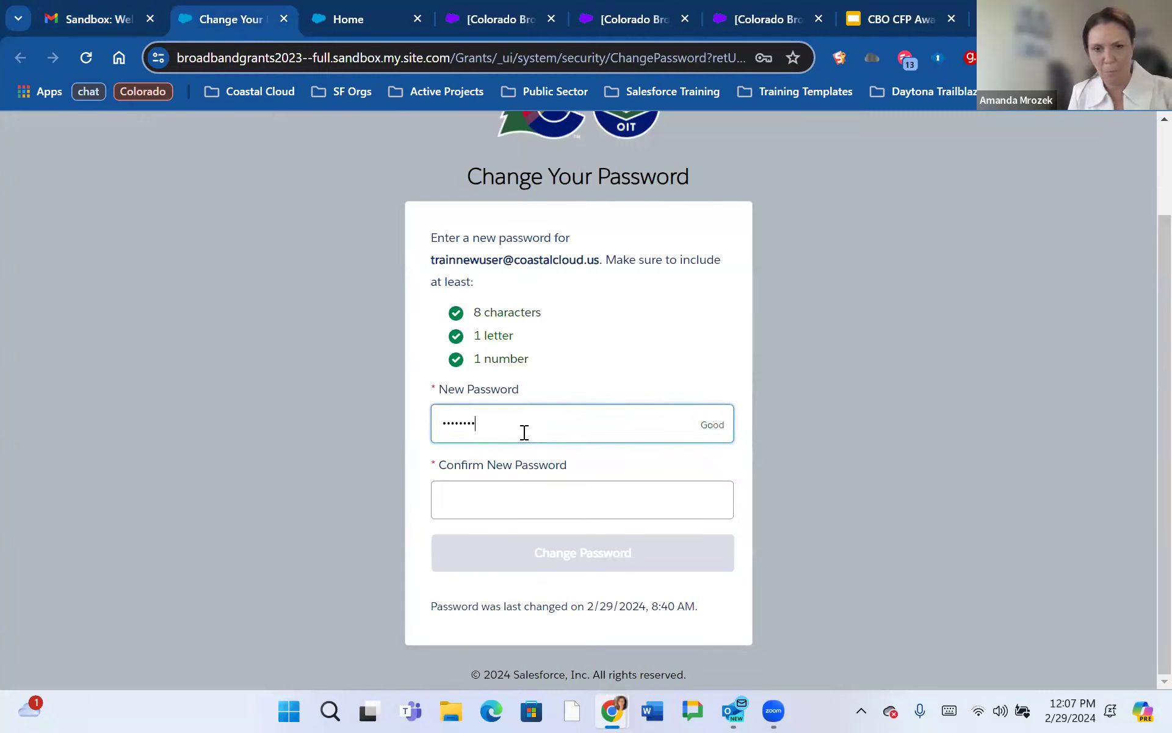
key("Tab")
type("•••••••••")
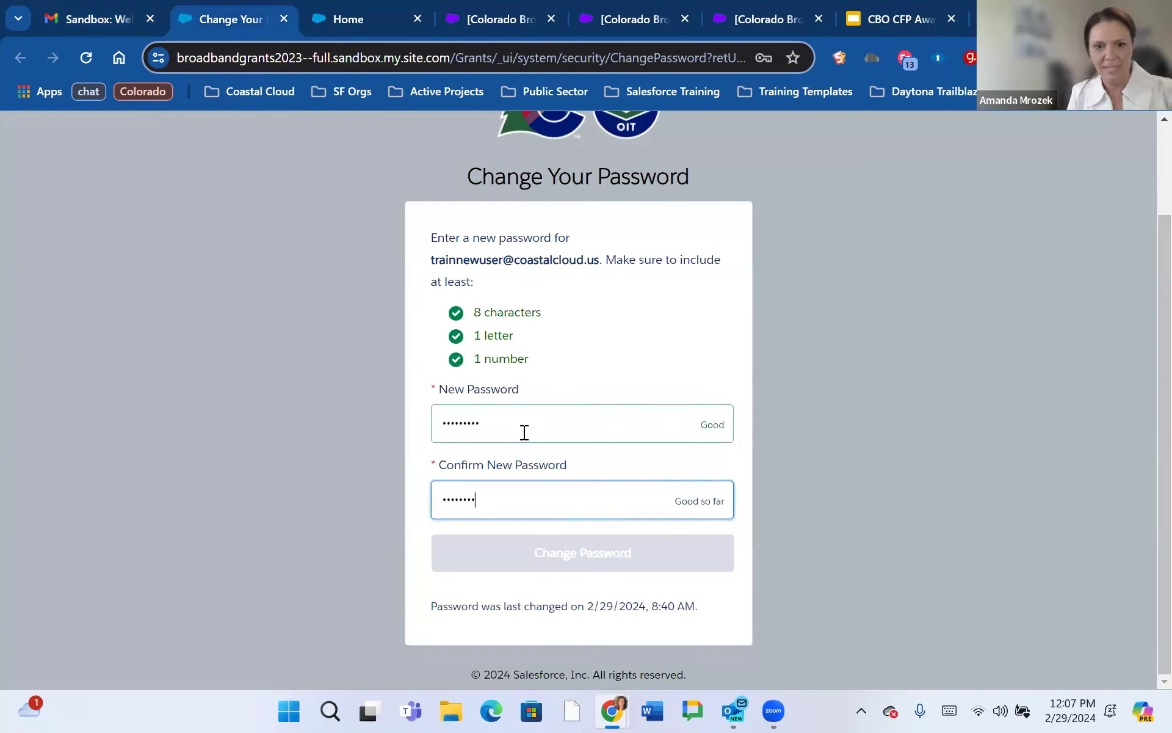
left_click(537, 555)
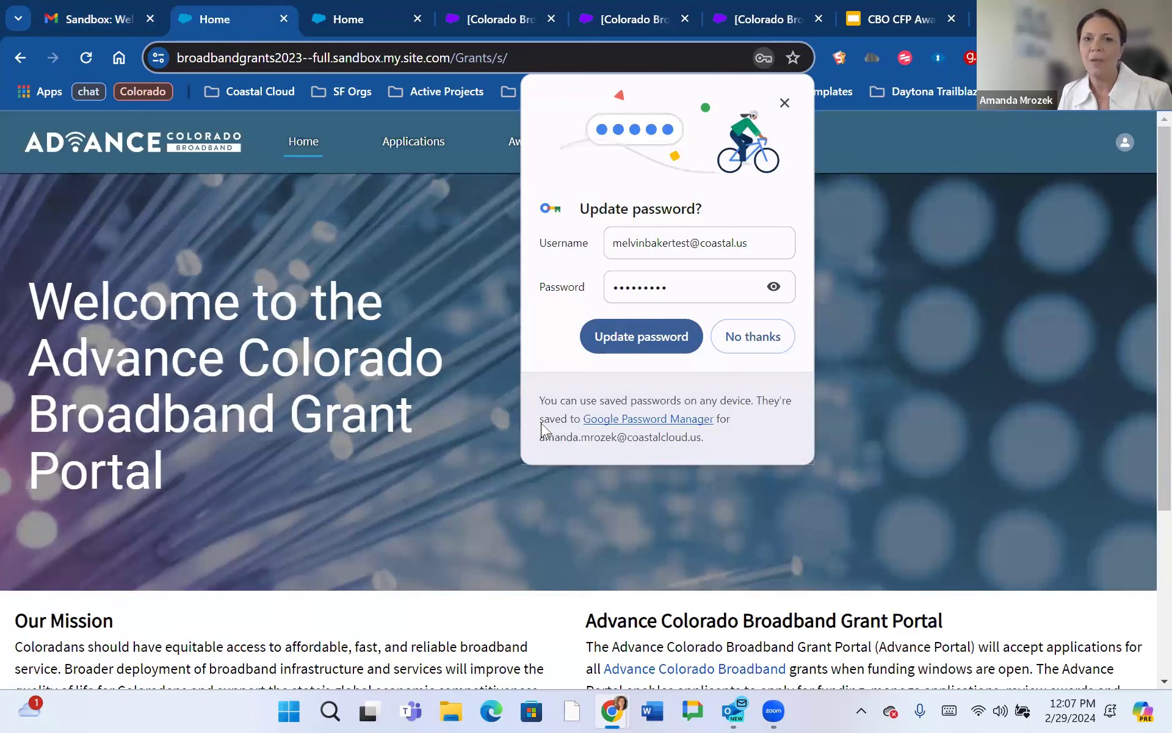
left_click(785, 102)
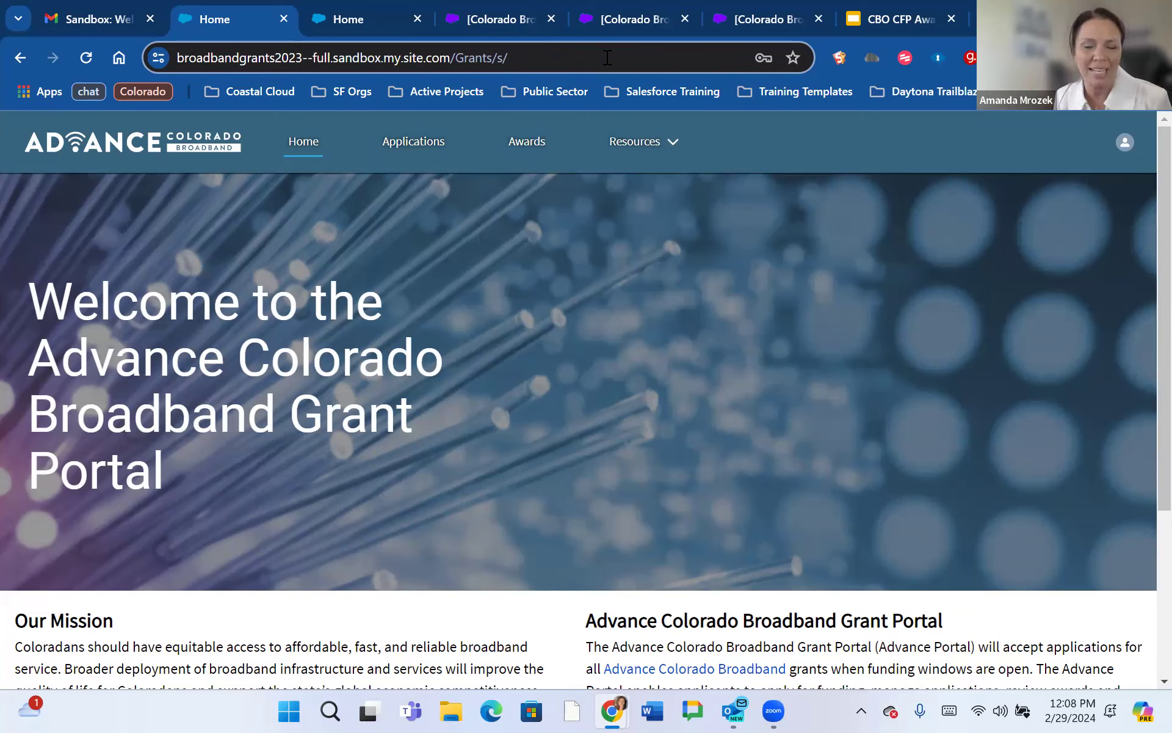
Bookmark the grant portal home page in the Colorado folder and review its mission, portal description and contact links.
left_click(793, 58)
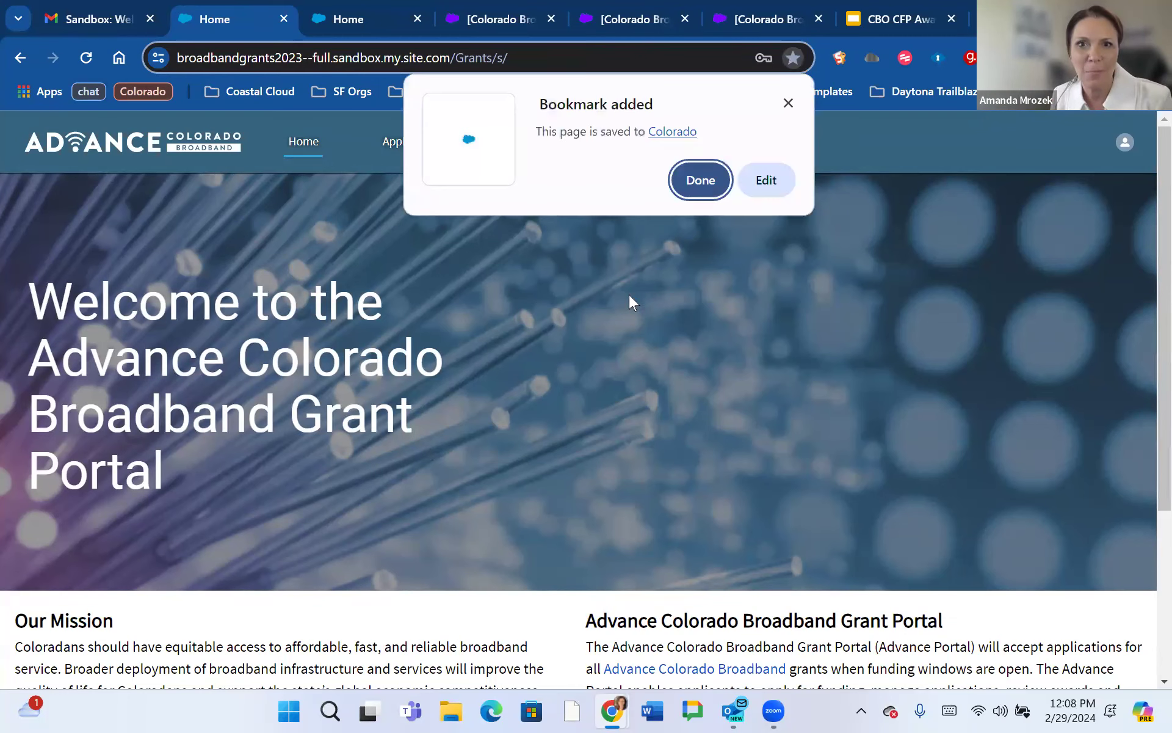
left_click(688, 191)
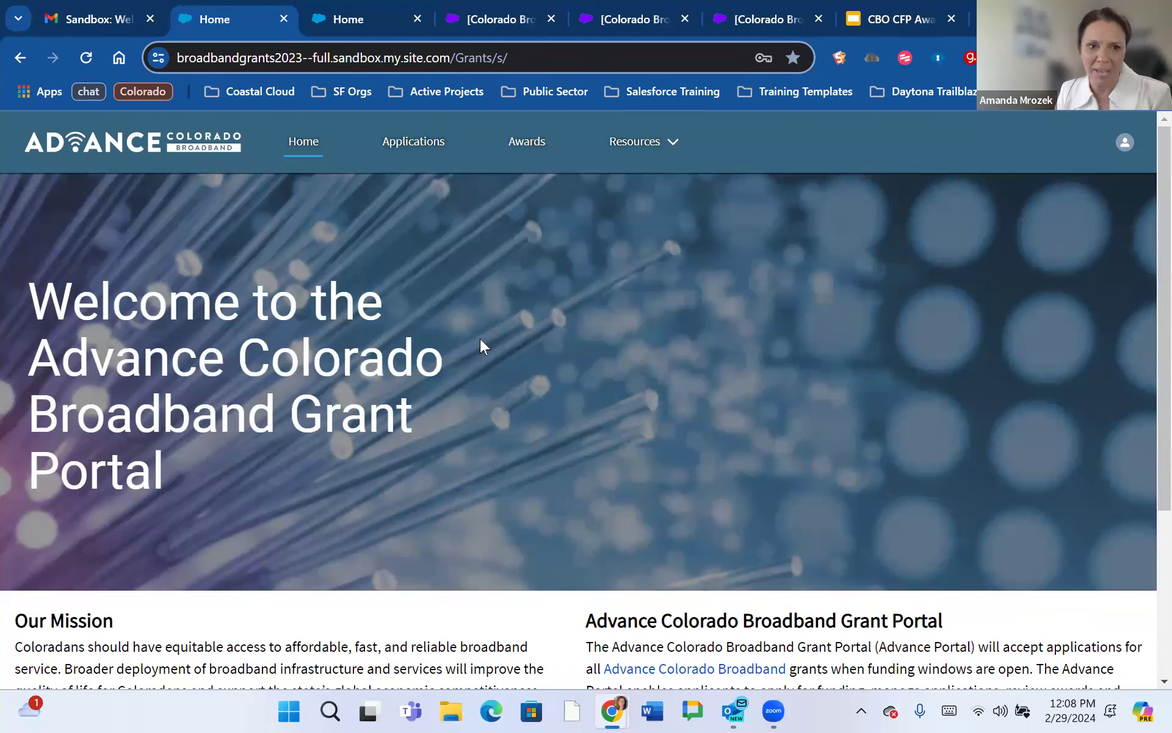
scroll(481, 346, "down", 3)
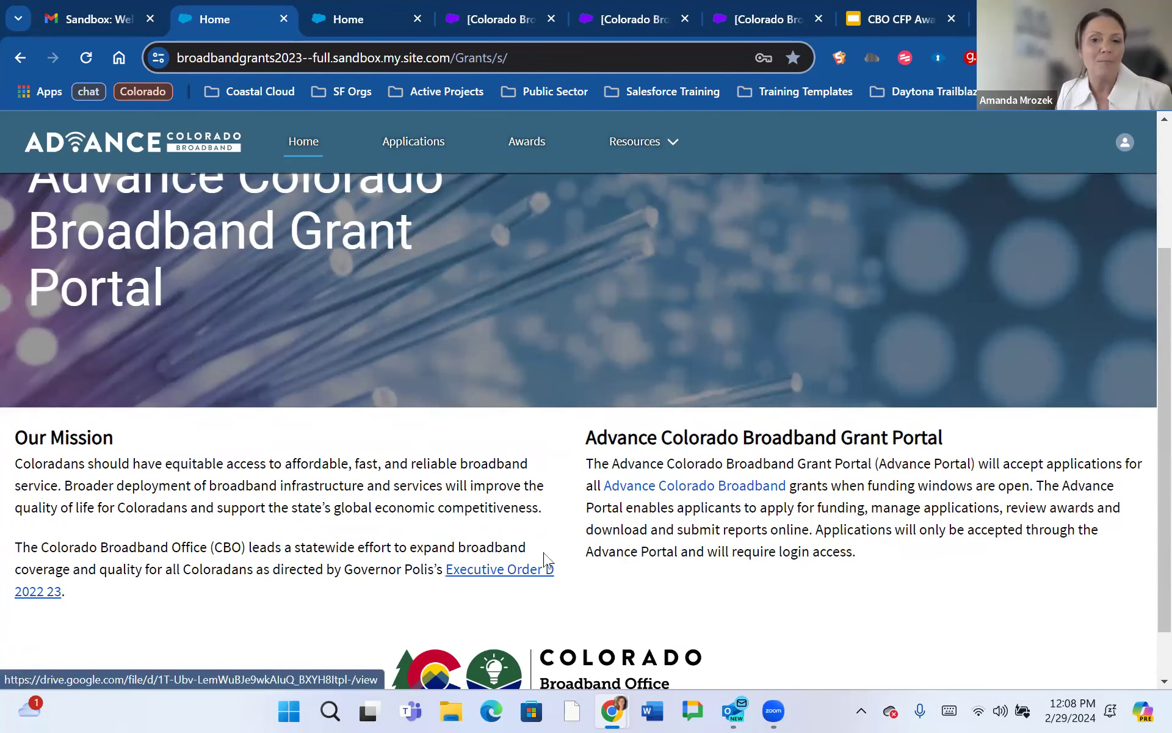
scroll(669, 525, "down", 1)
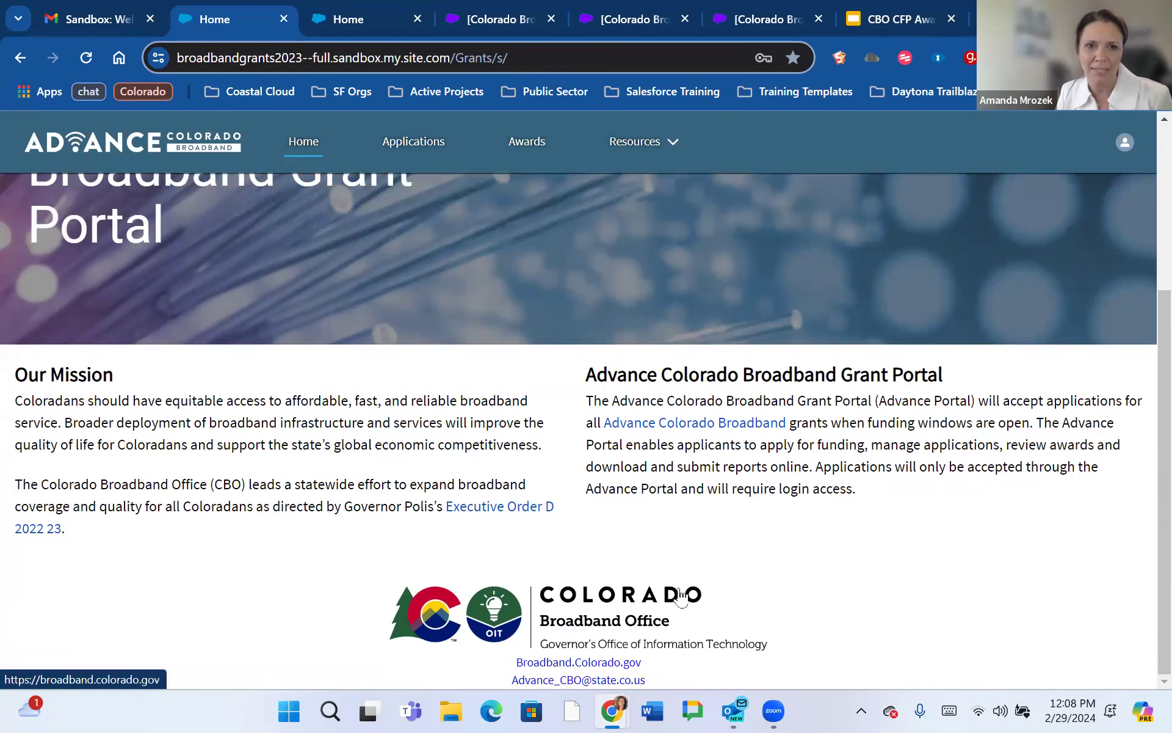
scroll(680, 593, "up", 4)
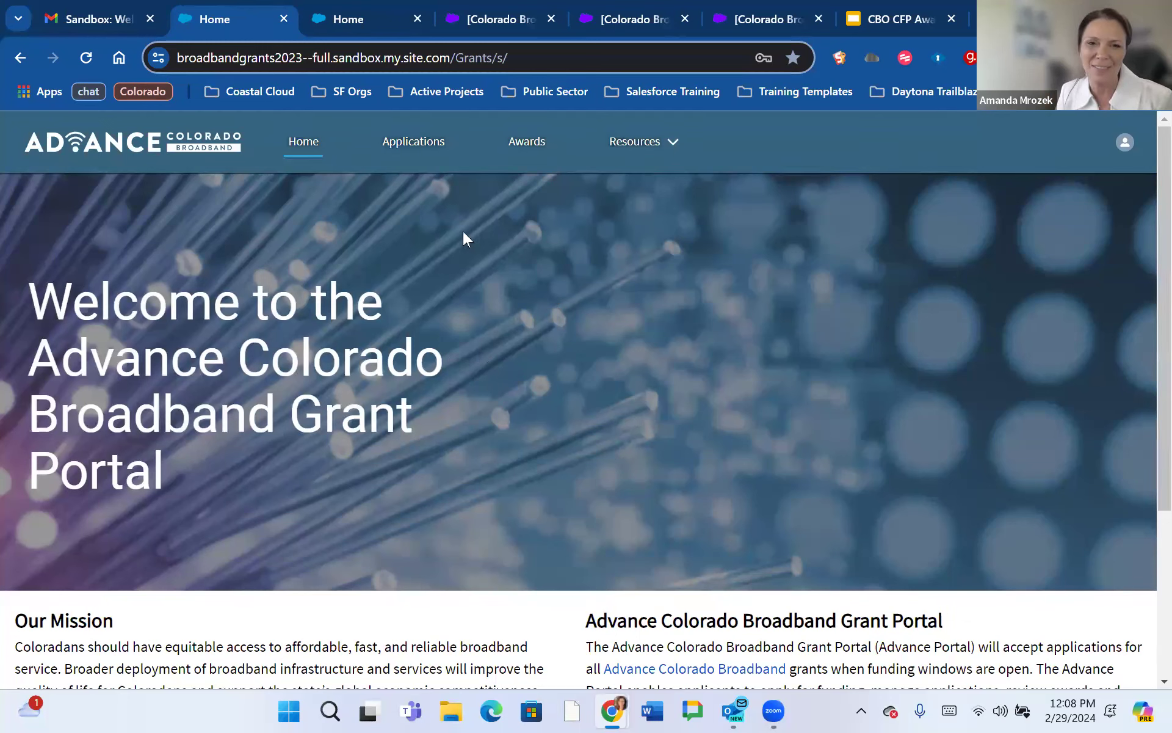
Try to view the Applications page in both grant portal tabs, closing the first of the two.
left_click(410, 145)
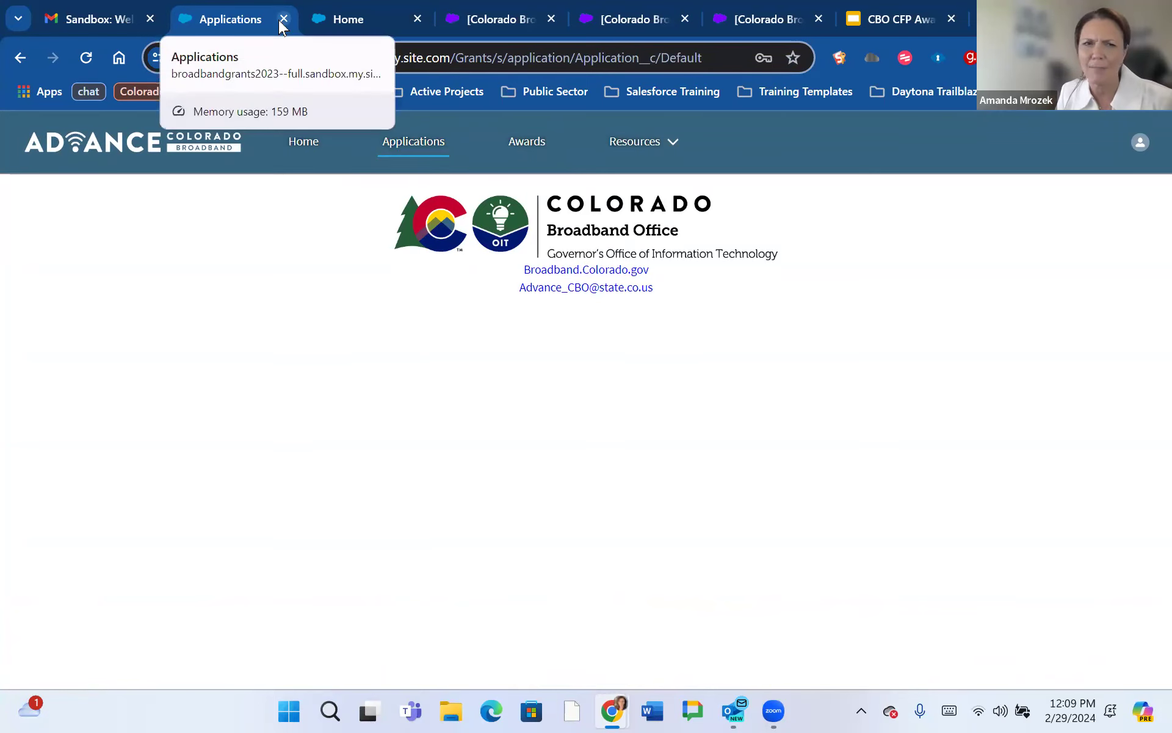
left_click(320, 20)
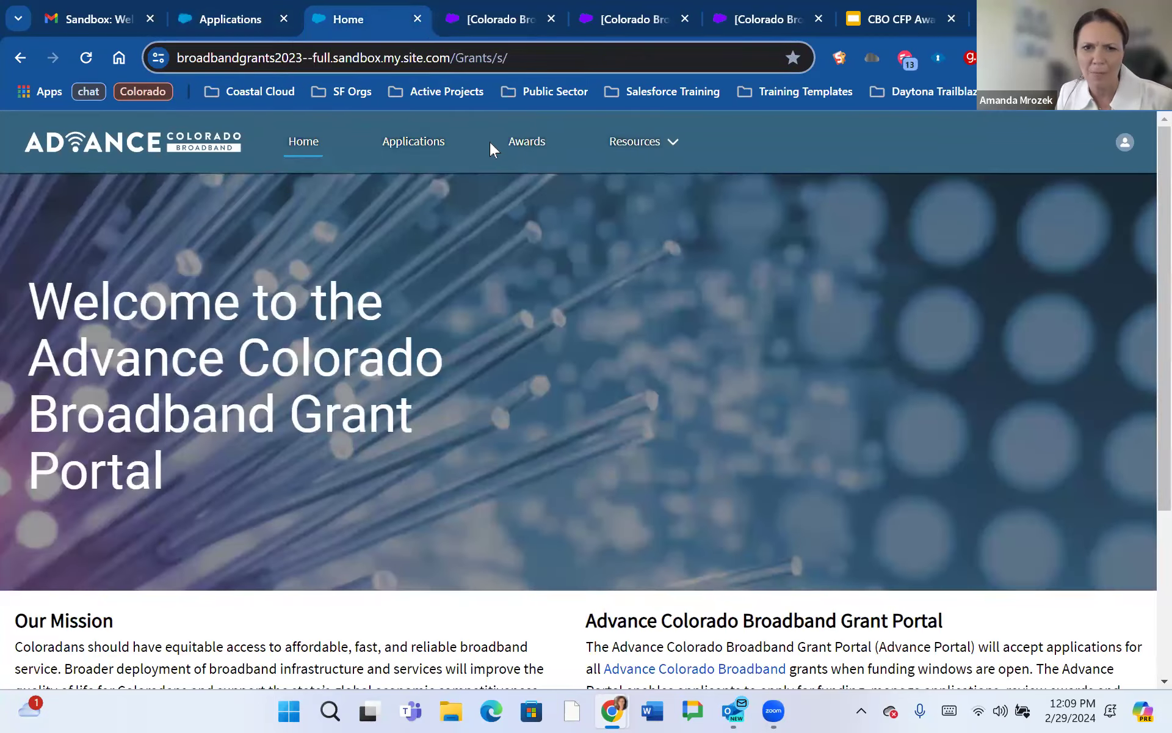
left_click(407, 150)
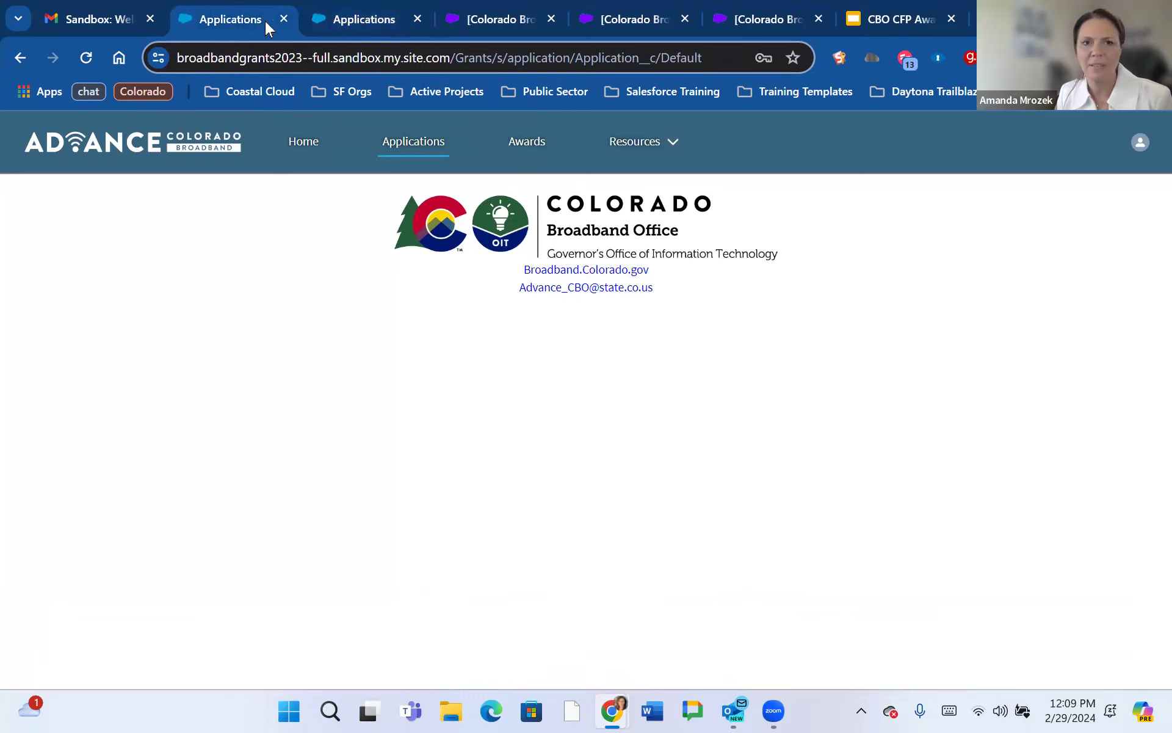
left_click(284, 18)
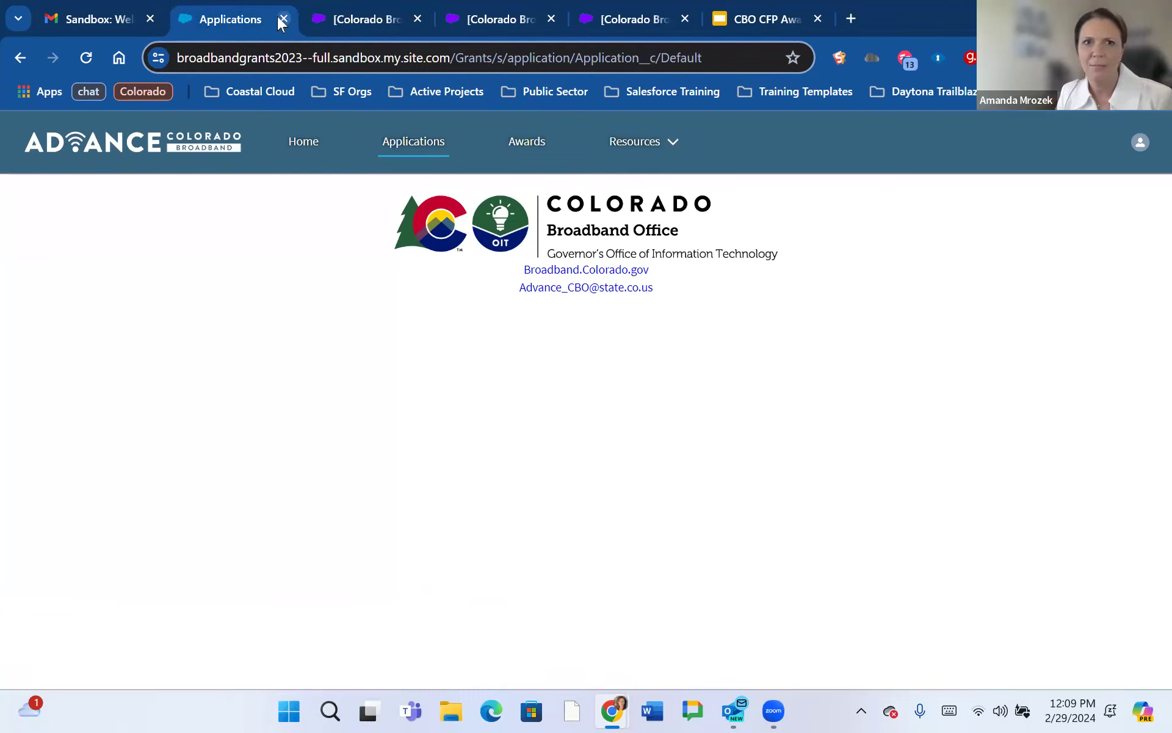
left_click(388, 147)
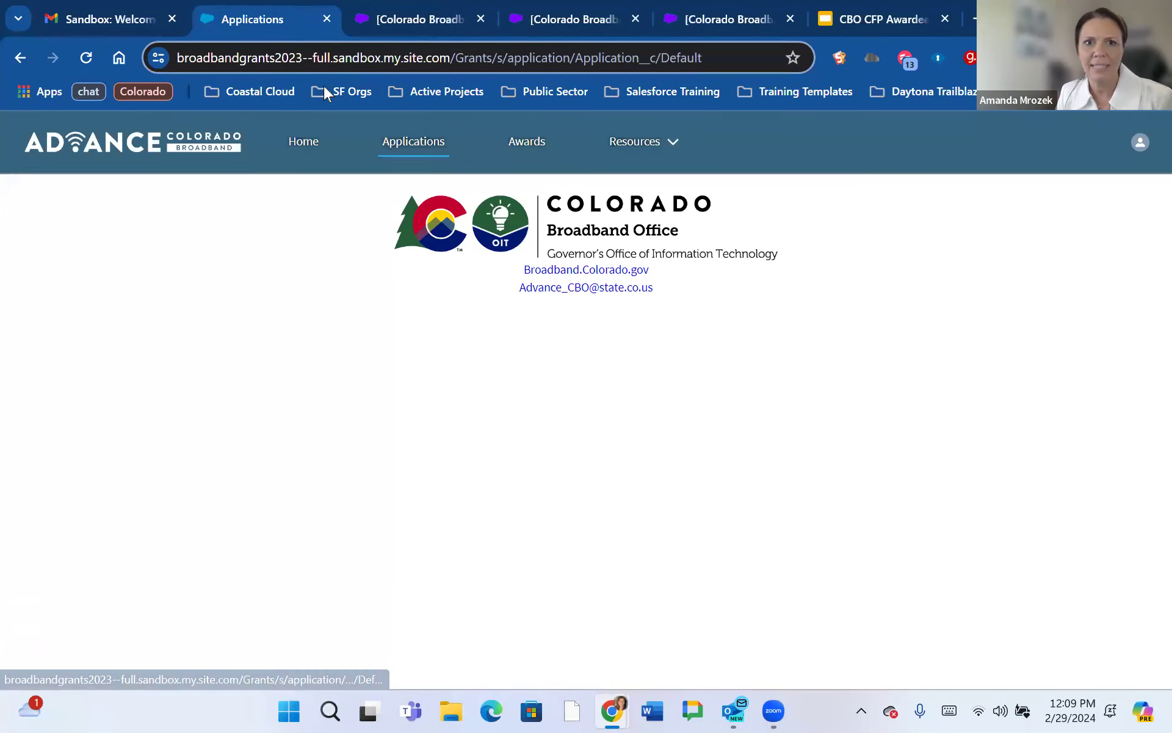
Close the blank portal Applications page and open application App-000008 from the Capital Projects Fund applications list.
left_click(328, 19)
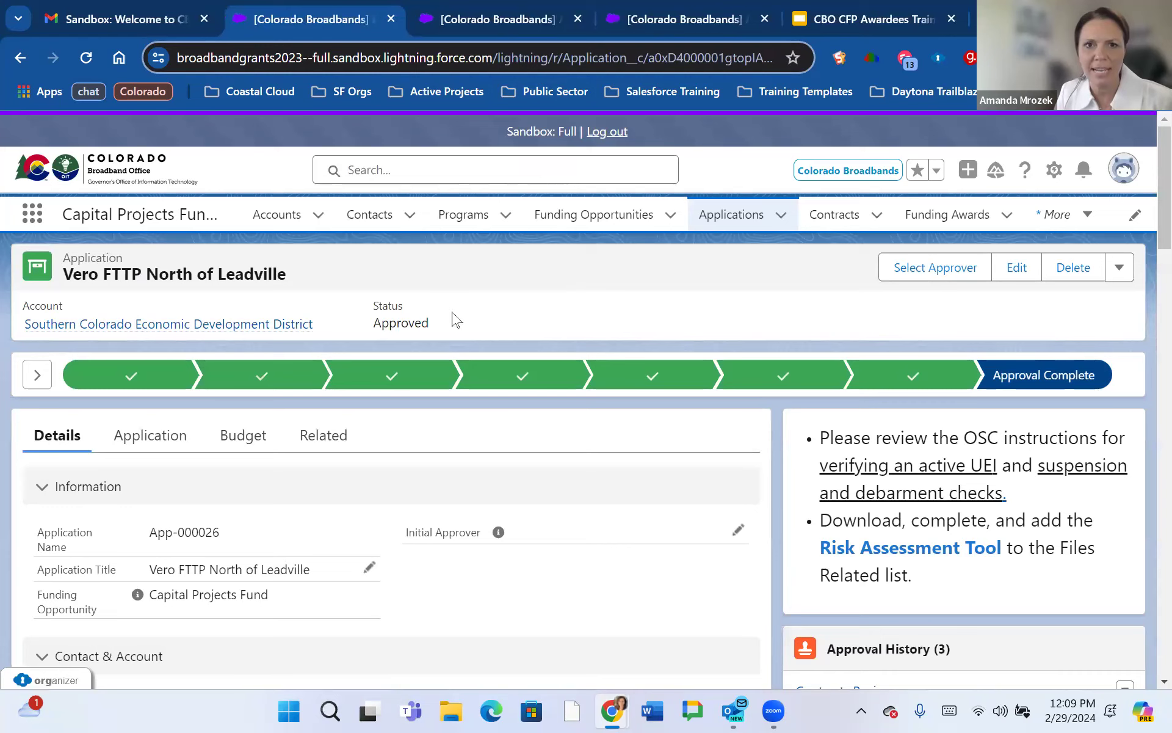
left_click(645, 20)
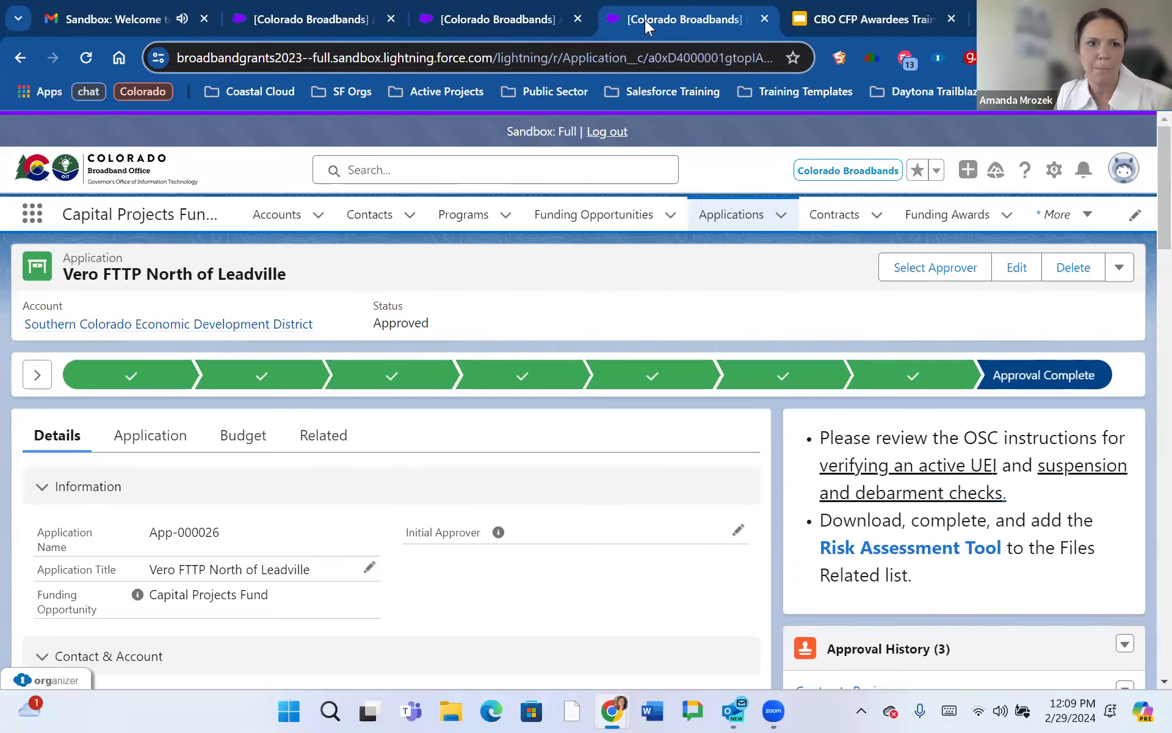
left_click(496, 26)
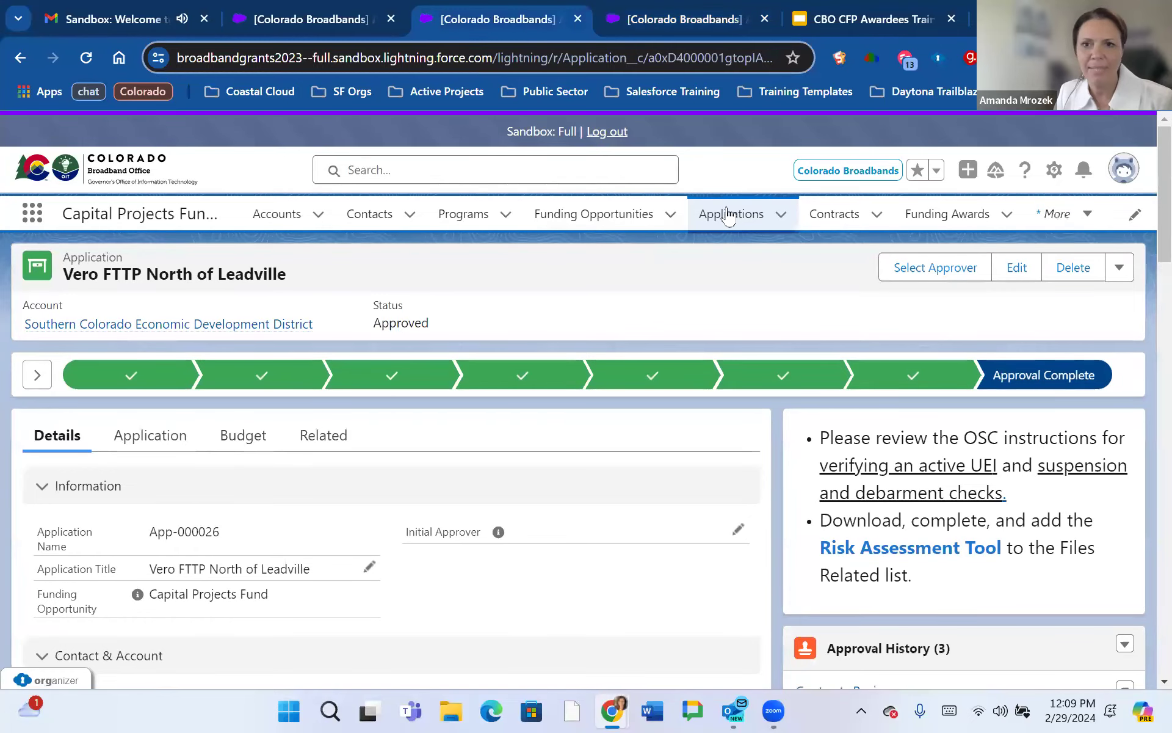
left_click(718, 214)
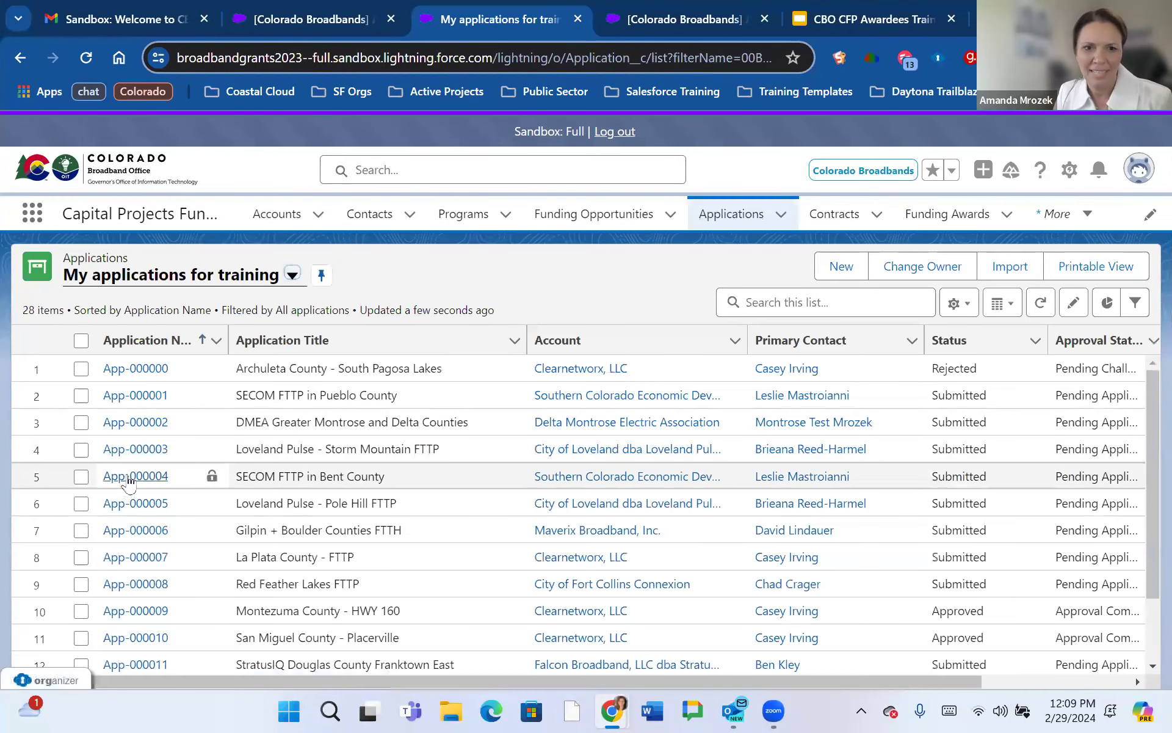
left_click(127, 585)
Log in to the grant portal as the application's primary contact and move the portal tab next to the welcome email tab.
scroll(284, 501, "down", 3)
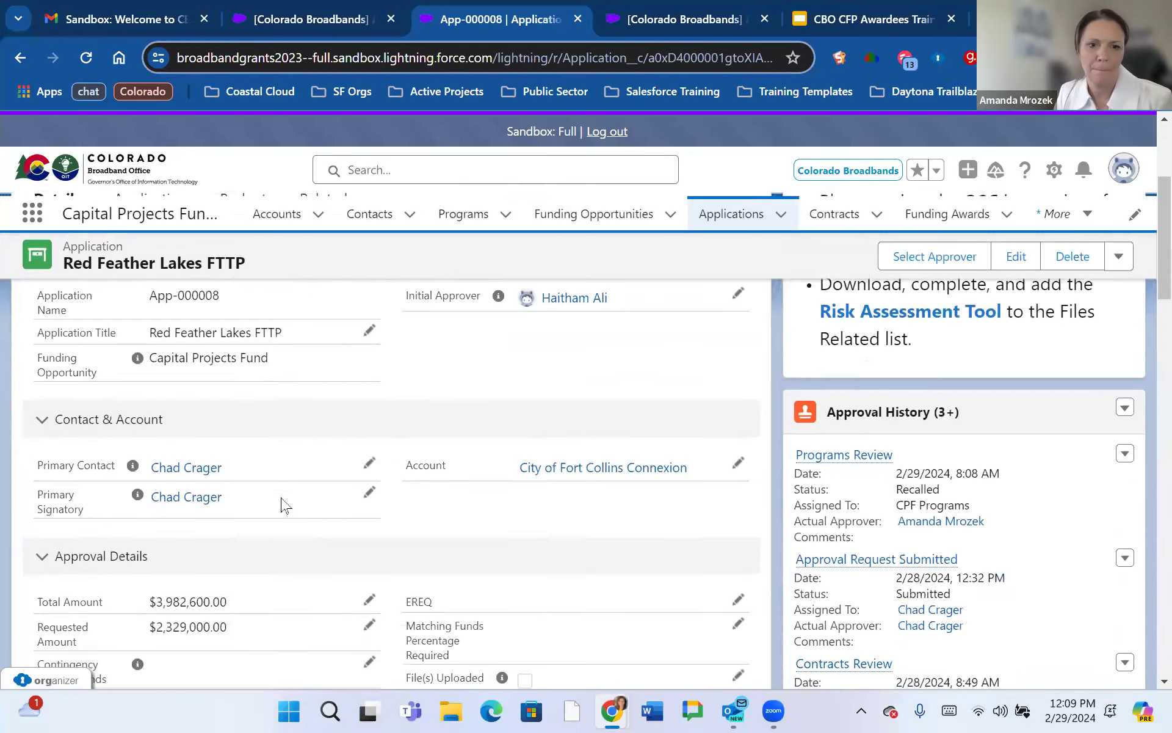
left_click(192, 430)
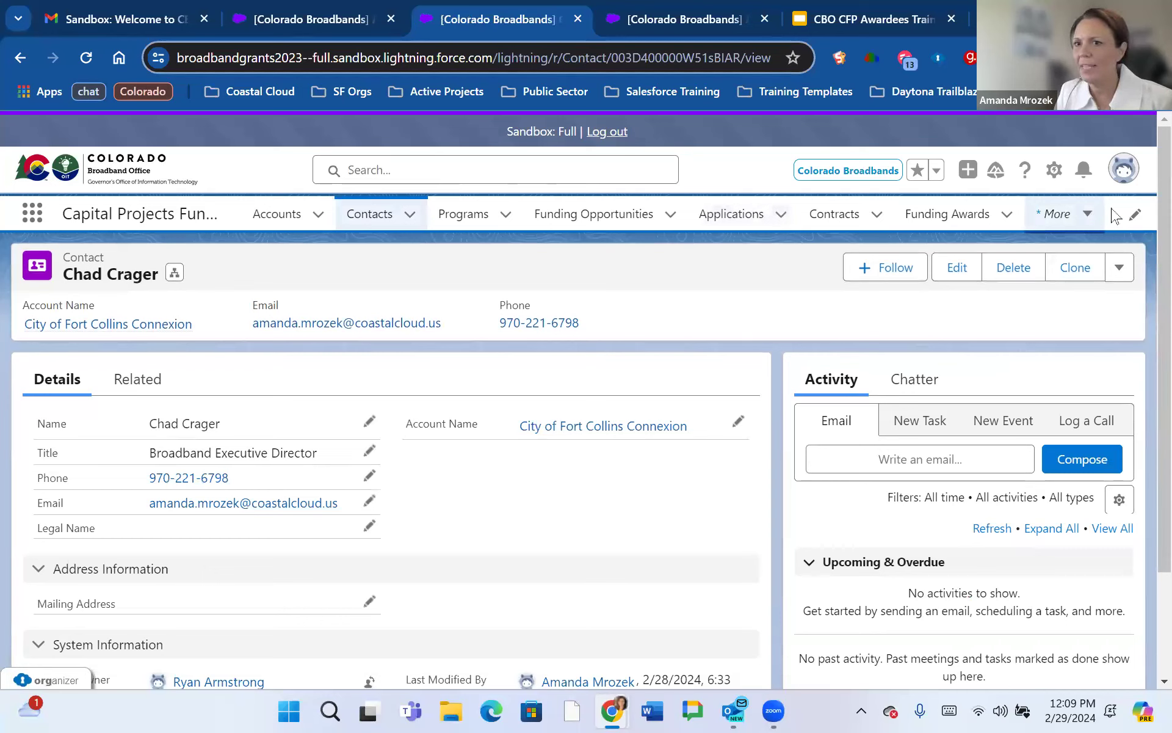
left_click(1118, 268)
left_click(1038, 332)
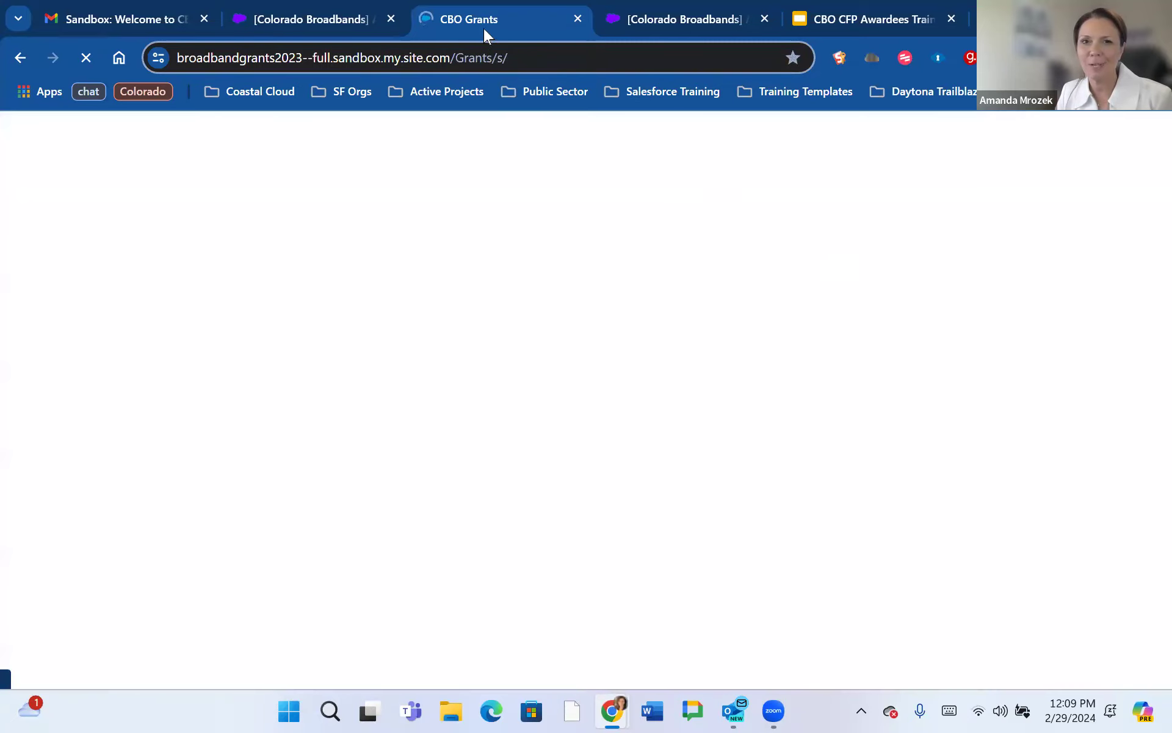
left_click_drag(484, 27, 360, 18)
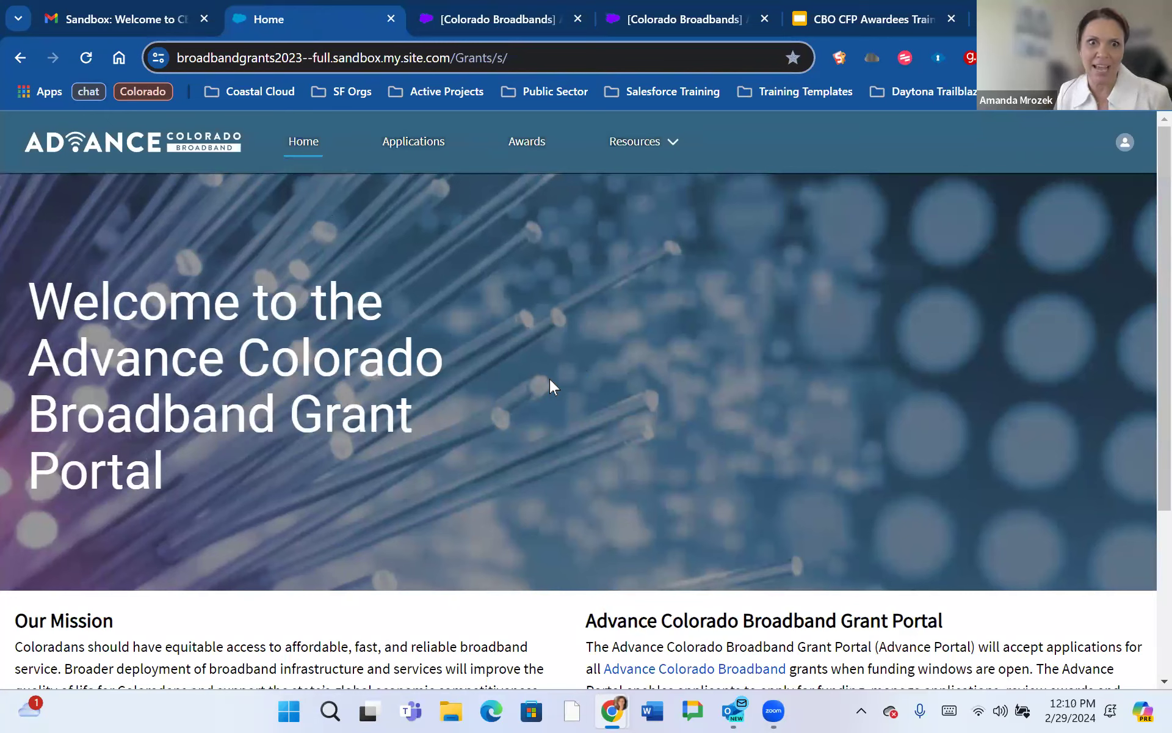
Look over the contact's applications list and the Resources links in the portal, and open application App-000008.
left_click(405, 154)
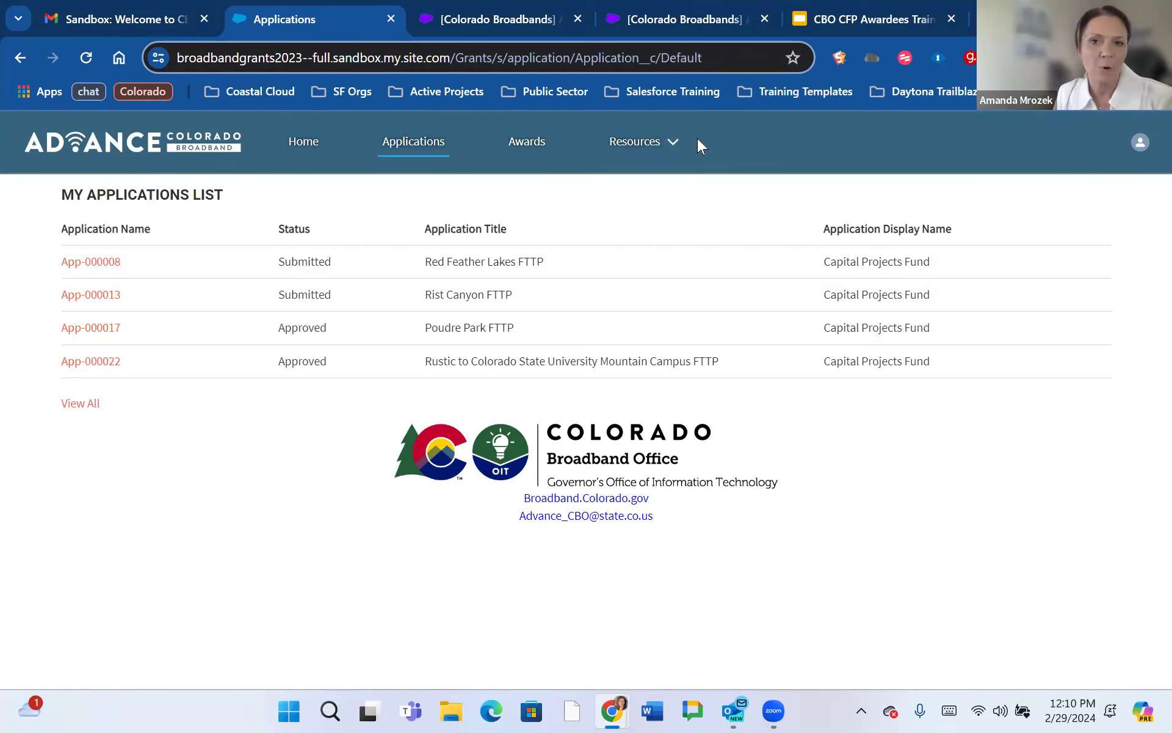
left_click(674, 144)
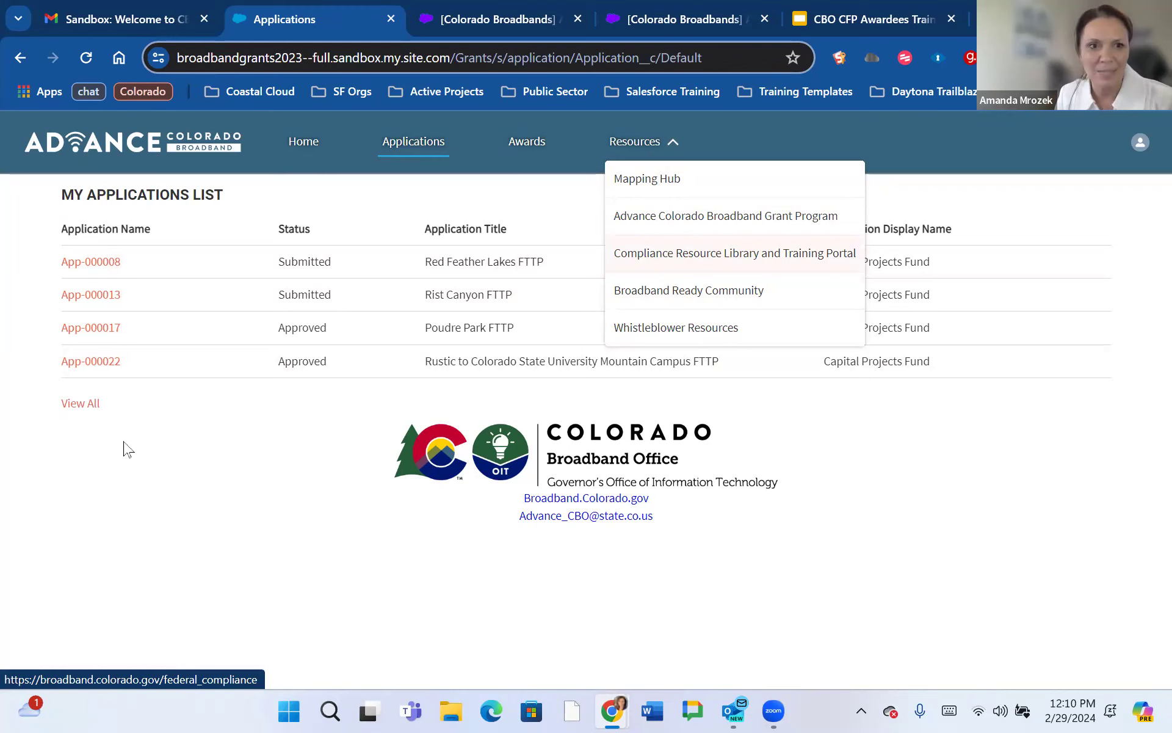
left_click(100, 264)
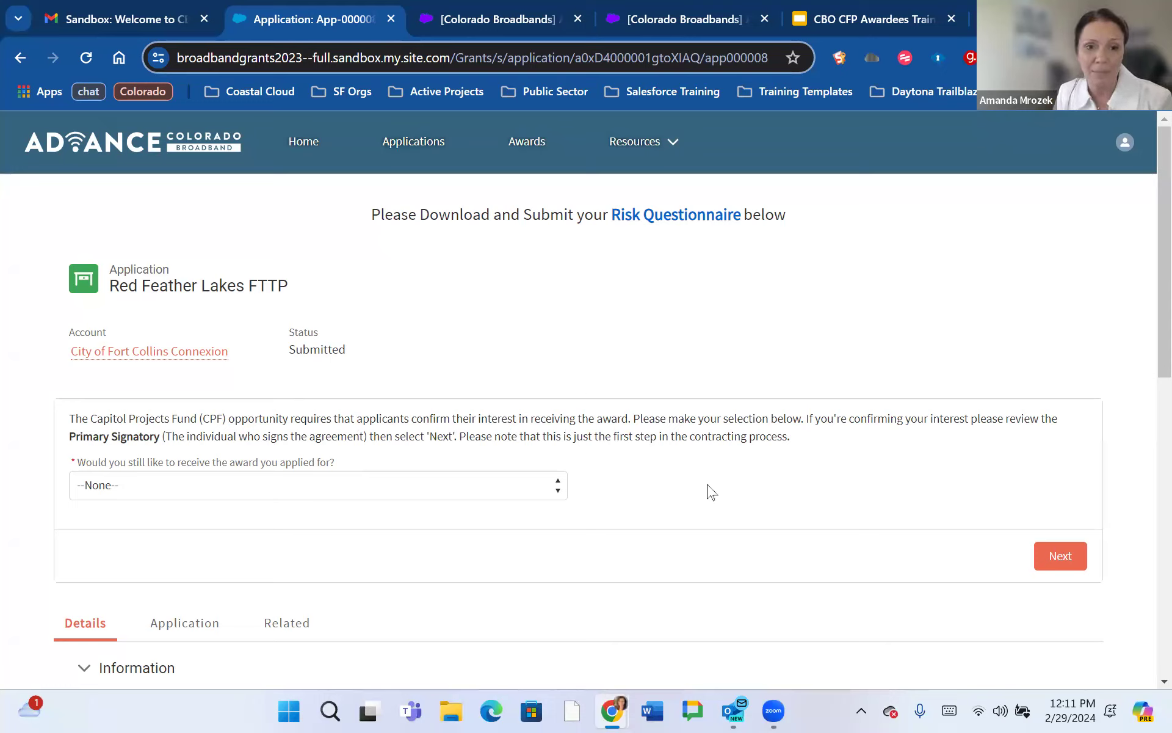
Answer Yes to still receiving the award for Red Feather Lakes FTTP and review the Project Info fields.
left_click(403, 494)
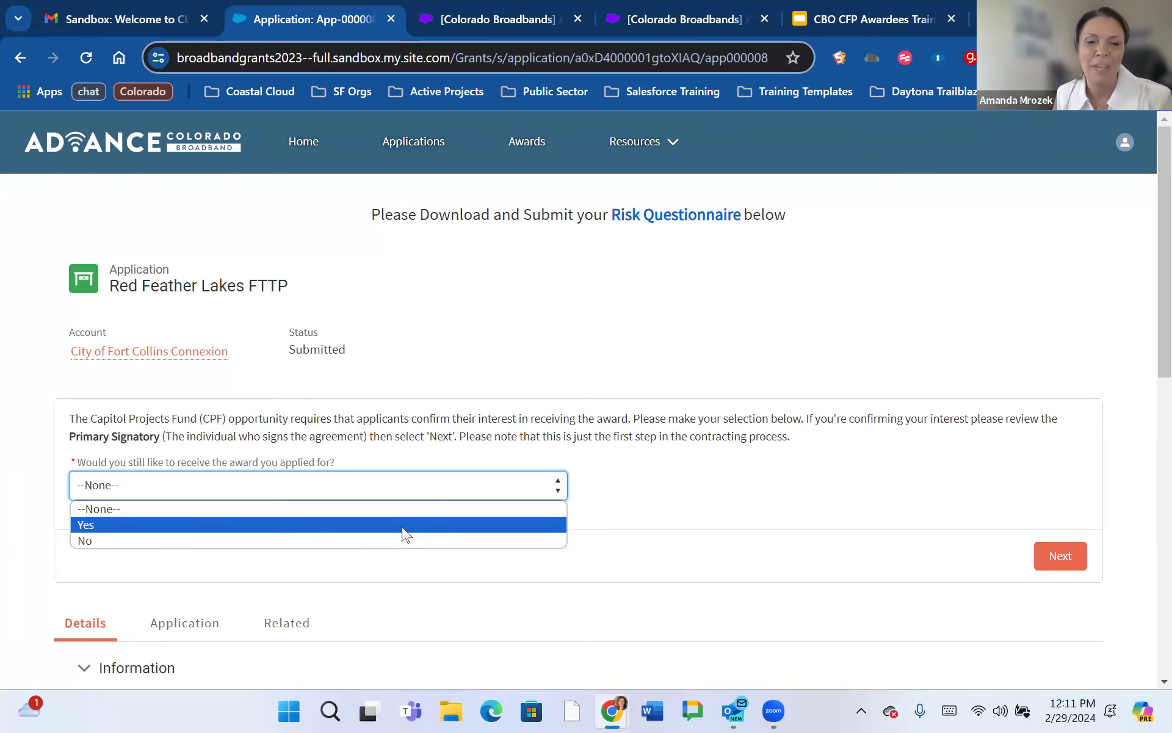
left_click(404, 528)
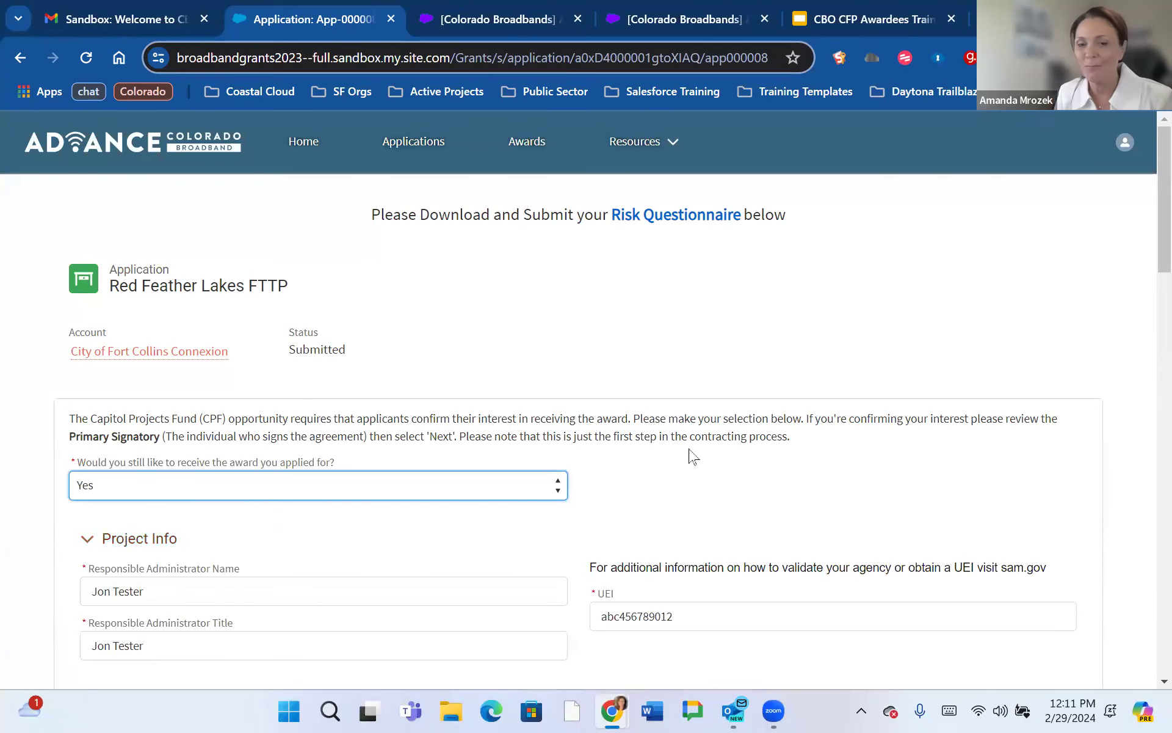
scroll(693, 456, "down", 1)
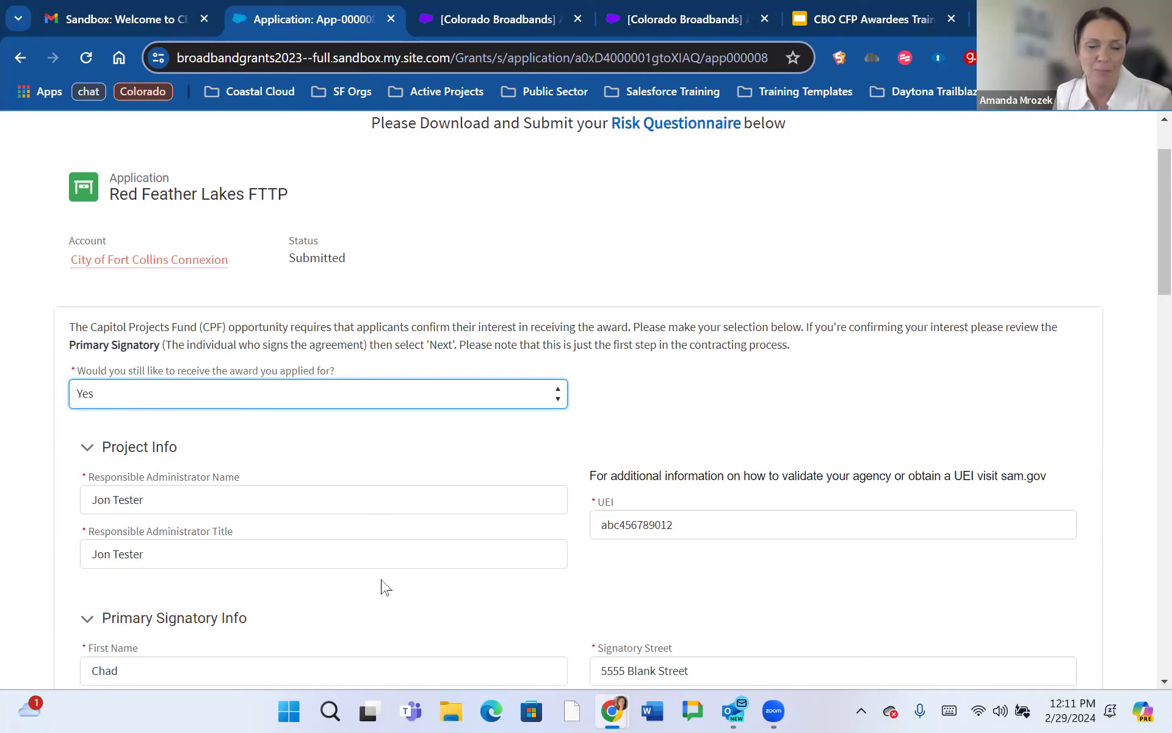
scroll(385, 586, "down", 2)
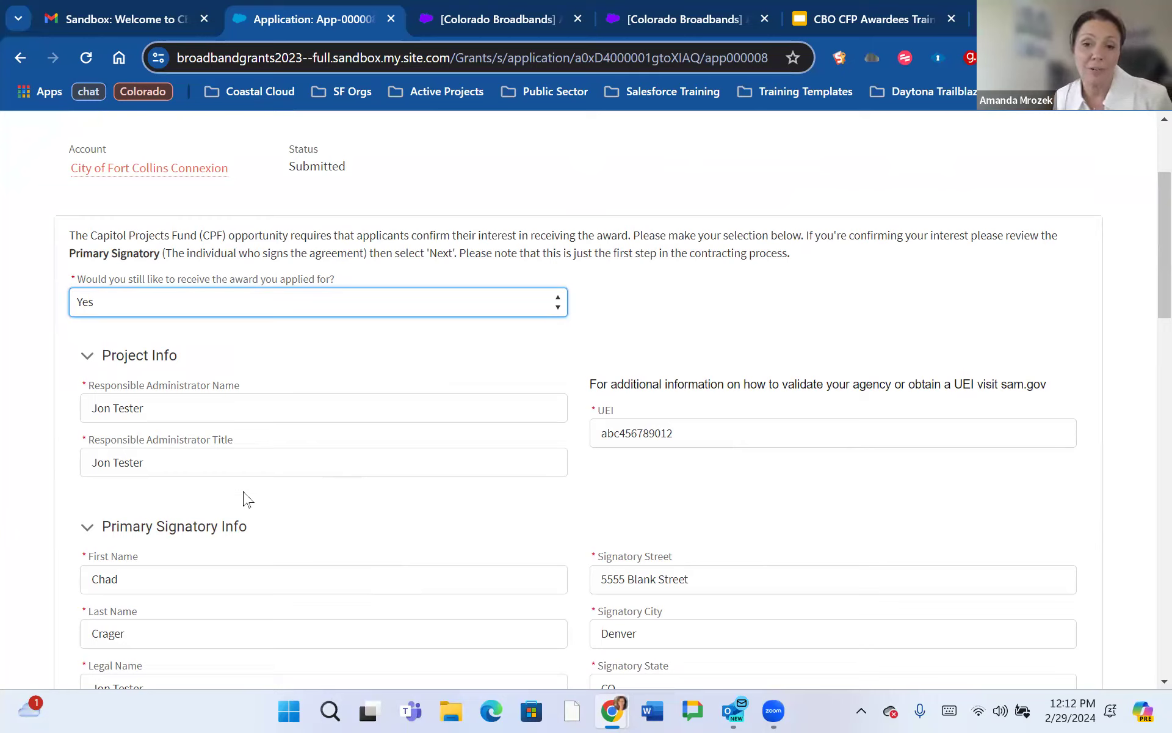
Replace the Responsible Administrator Title with CEO and check the UEI field.
left_click(180, 461)
key("BackSpace")
key("BackSpace")
key("BackSpace")
key("BackSpace")
key("BackSpace")
key("BackSpace")
key("BackSpace")
key("BackSpace")
key("BackSpace")
key("BackSpace")
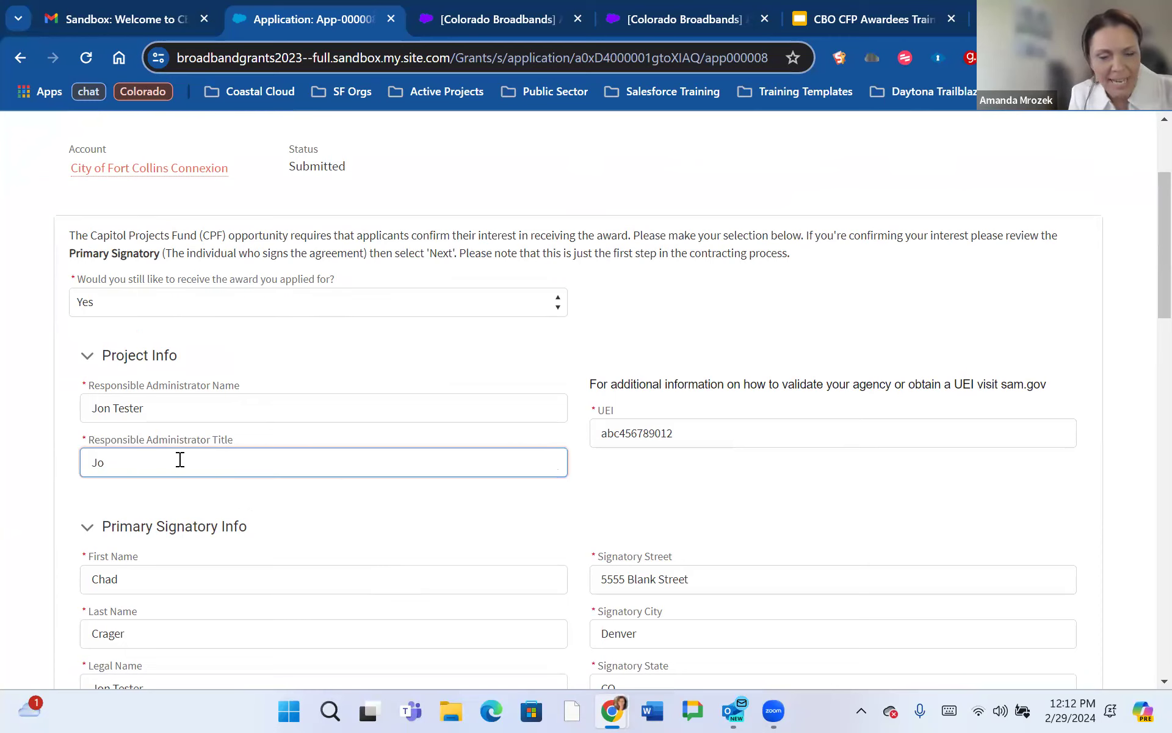
type("CEO")
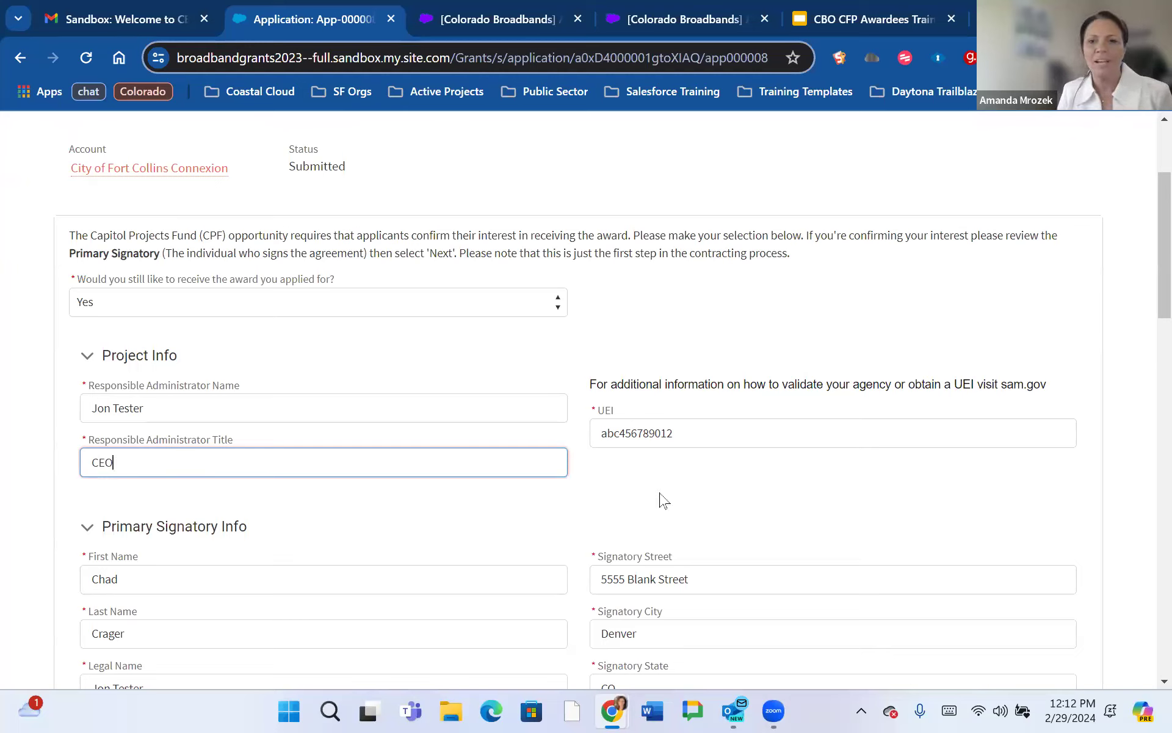
left_click(721, 432)
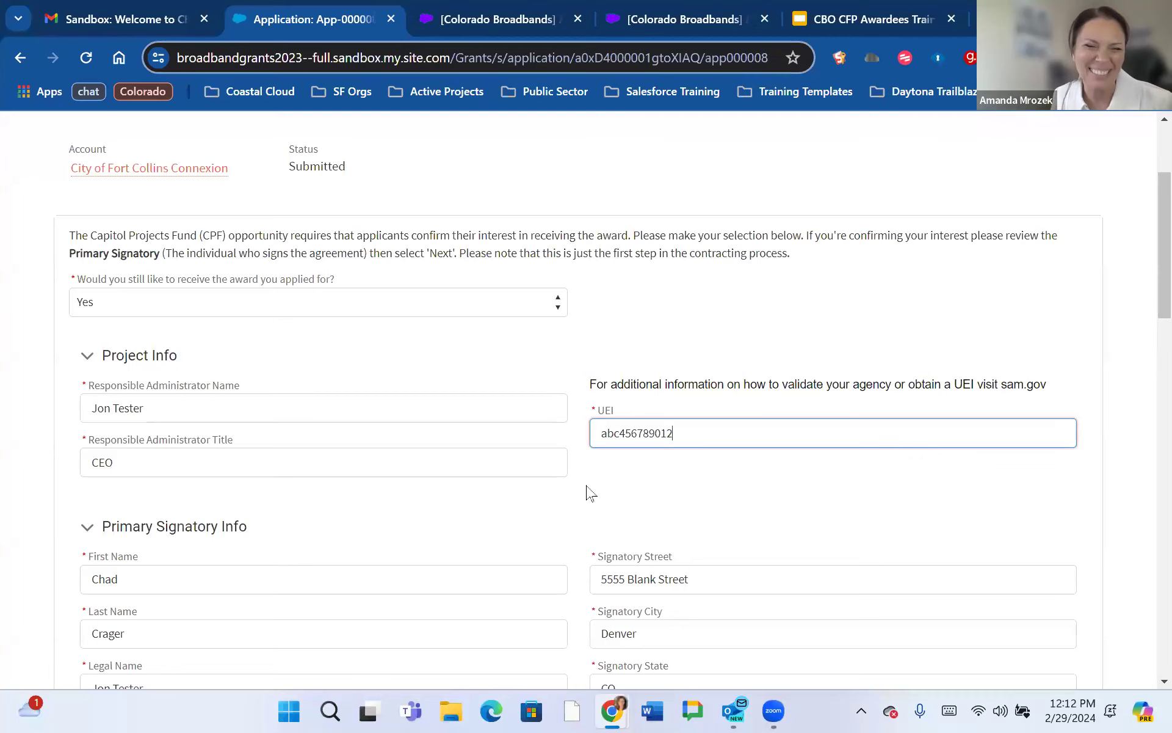
Review the Primary Signatory Info and replace the signatory's phone number, following the dashed number pattern.
scroll(591, 494, "down", 2)
scroll(585, 516, "down", 2)
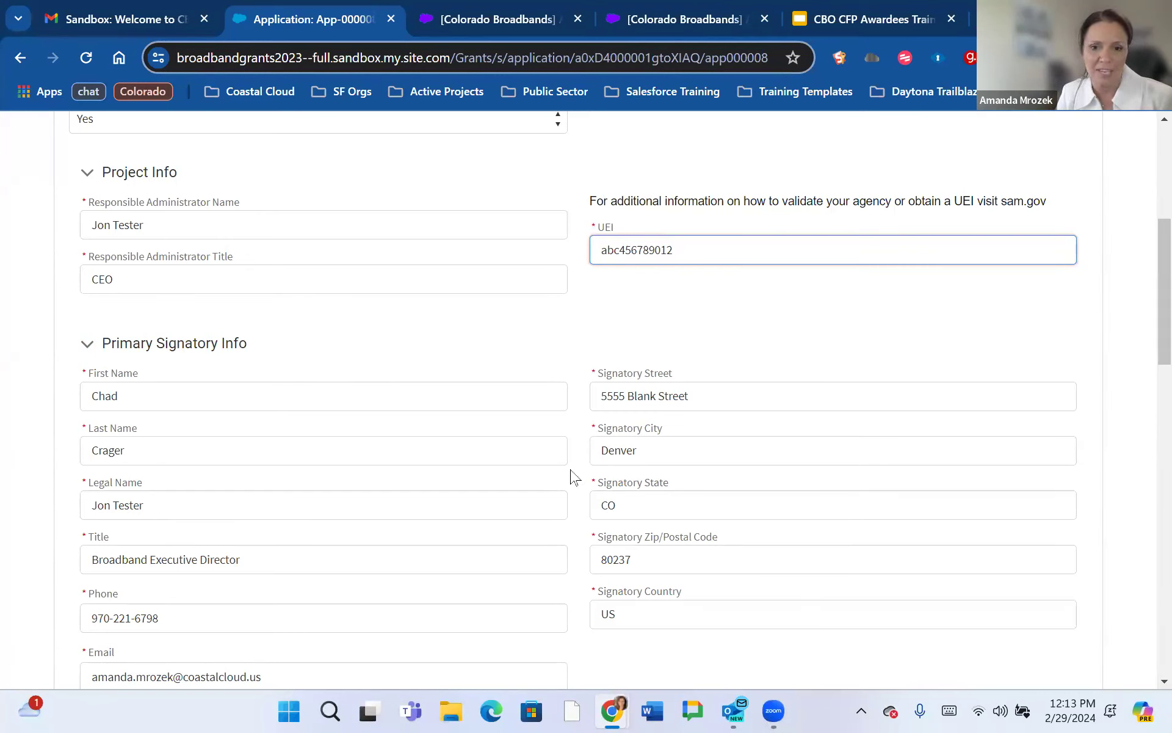
scroll(574, 476, "down", 3)
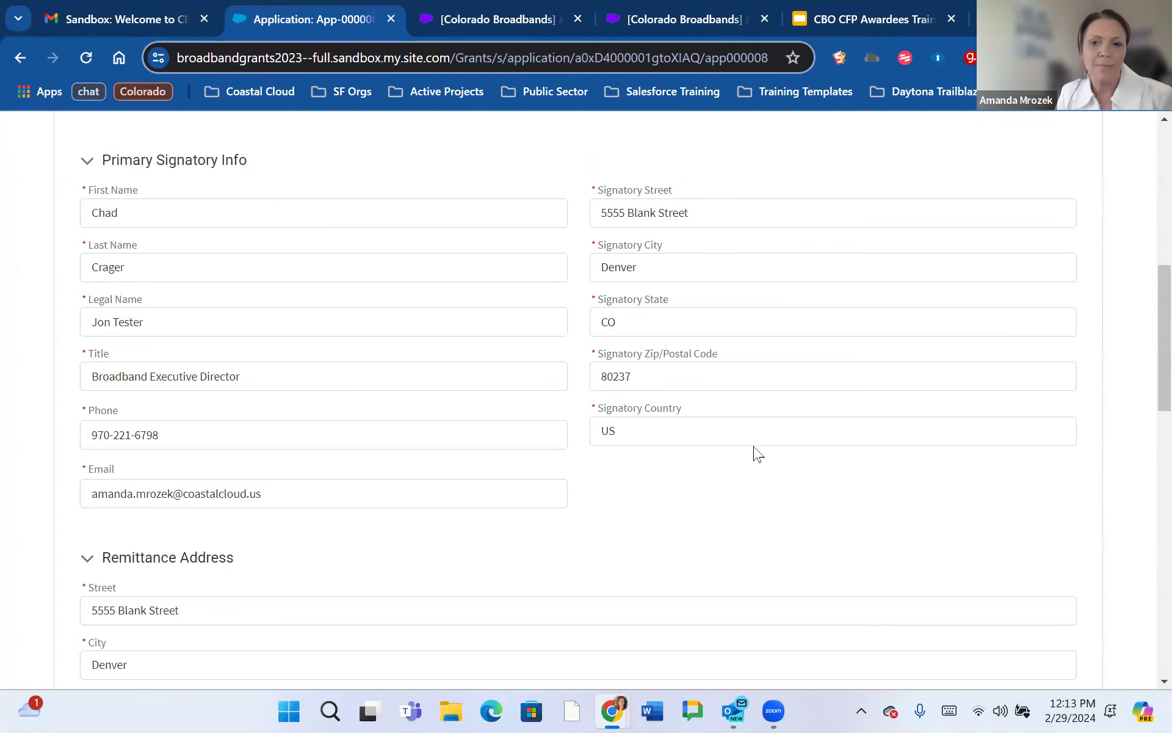
left_click(192, 435)
key("BackSpace")
key("BackSpace")
key("BackSpace")
key("BackSpace")
key("BackSpace")
key("BackSpace")
key("BackSpace")
key("BackSpace")
key("BackSpace")
key("BackSpace")
key("BackSpace")
key("BackSpace")
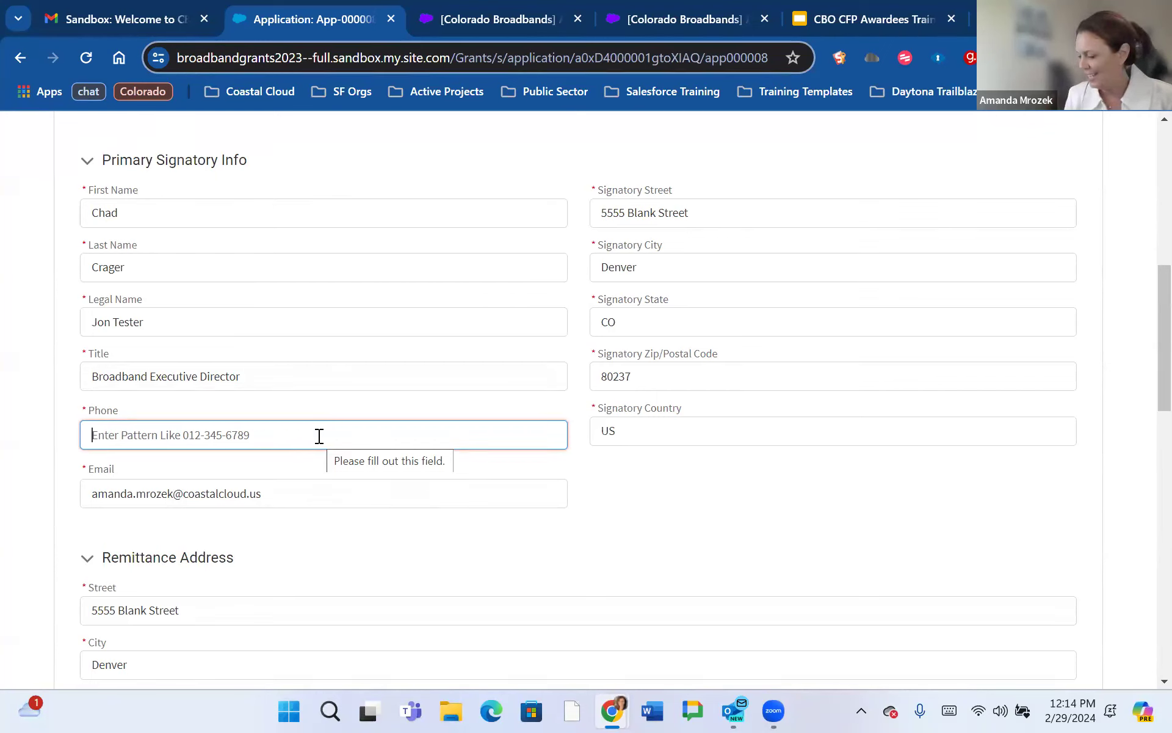
type("555-55")
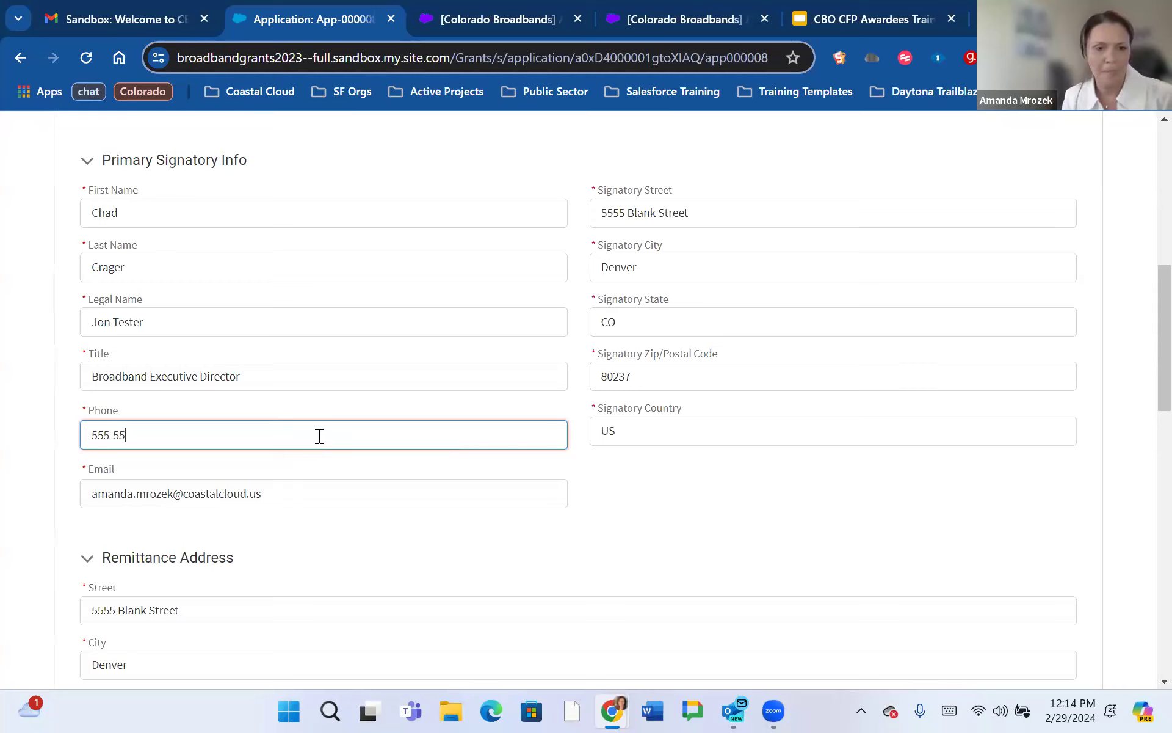
type("5-5555")
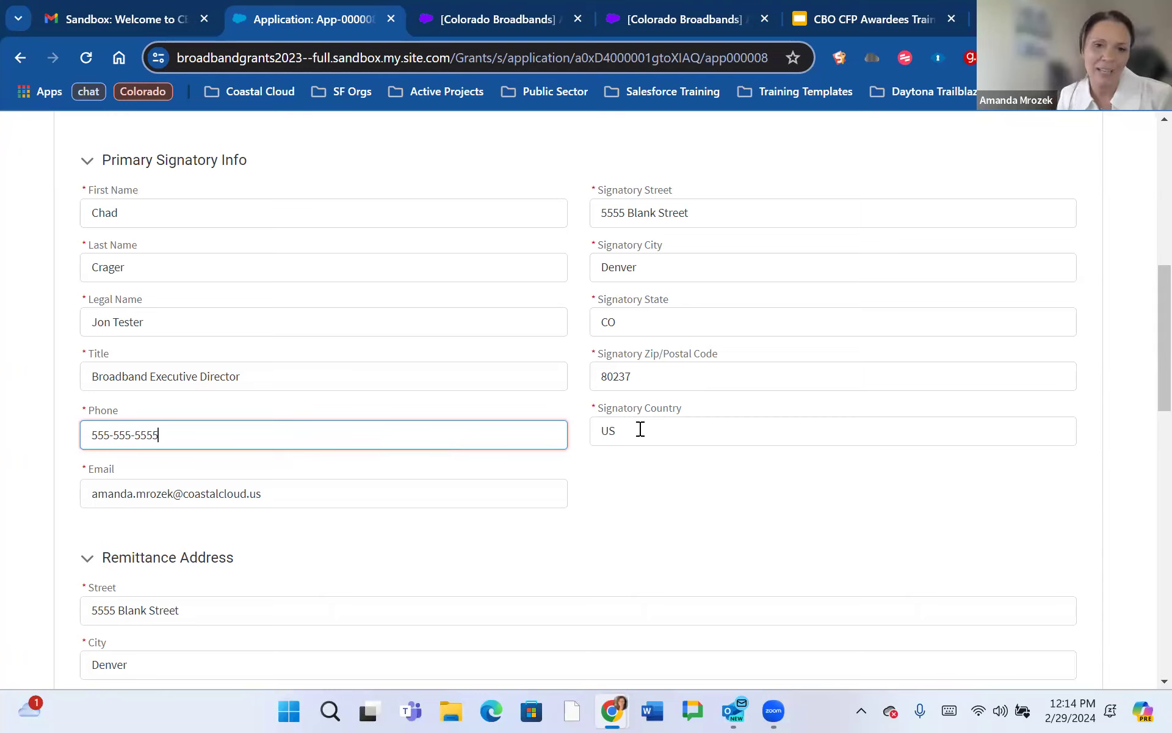
Review the Remittance Address fields and advance the award confirmation to the Risk Questionnaire upload.
scroll(387, 531, "down", 3)
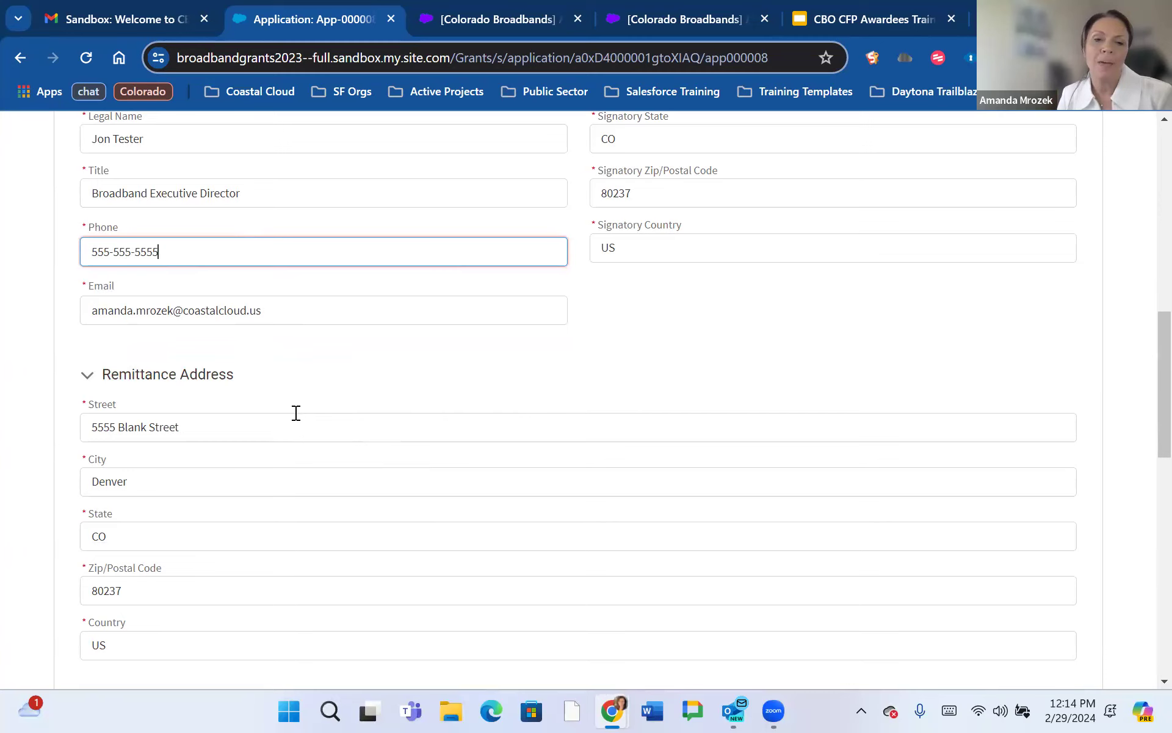
scroll(292, 526, "down", 3)
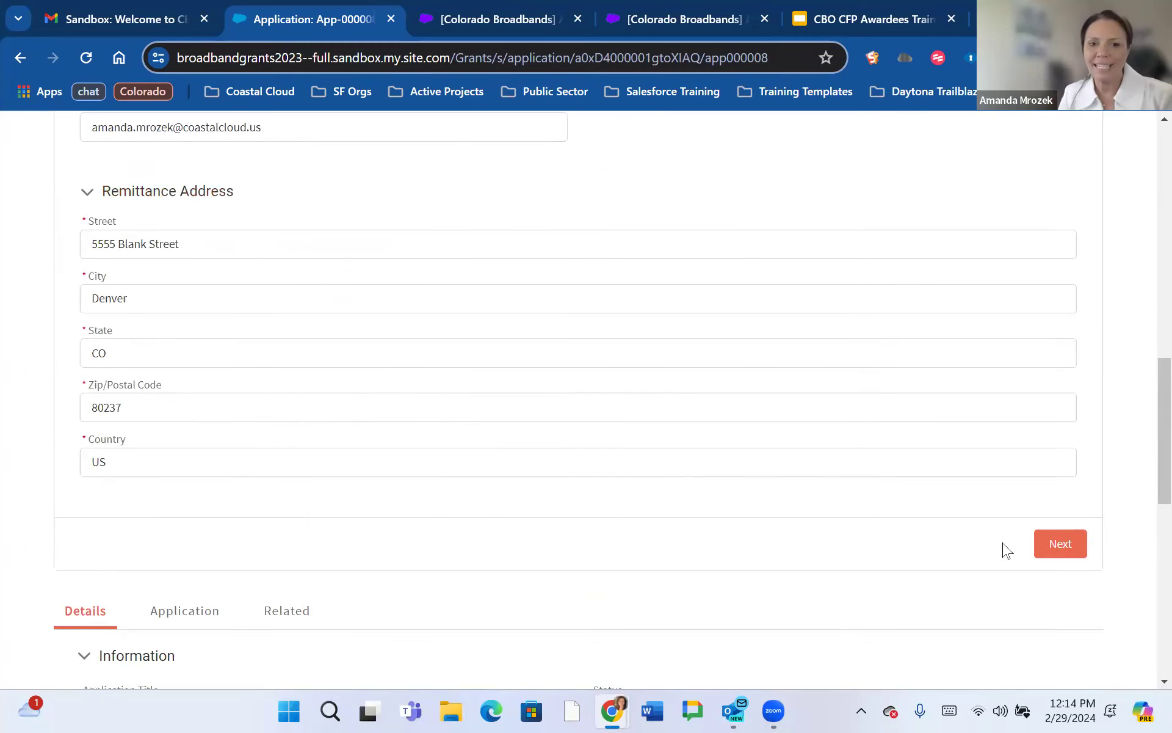
left_click(1061, 546)
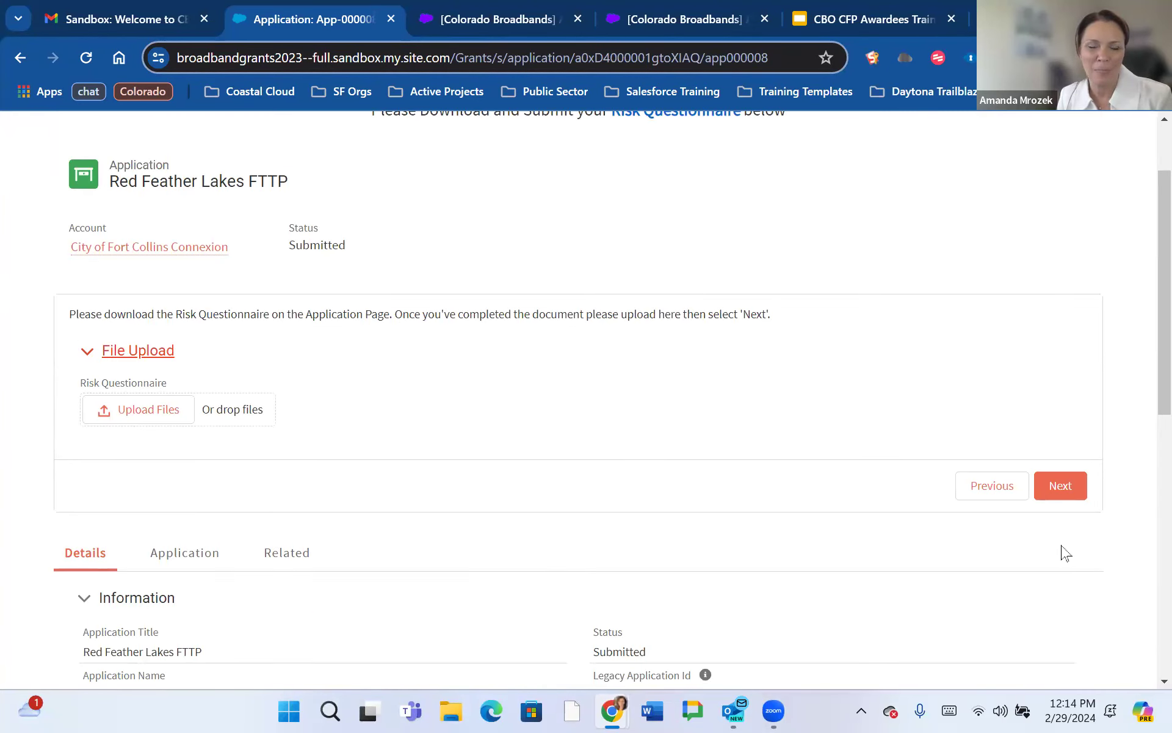
Open the linked Risk Questionnaire and download the OIT Financial Management & Broadband Questionnaire PDF.
scroll(1065, 553, "up", 2)
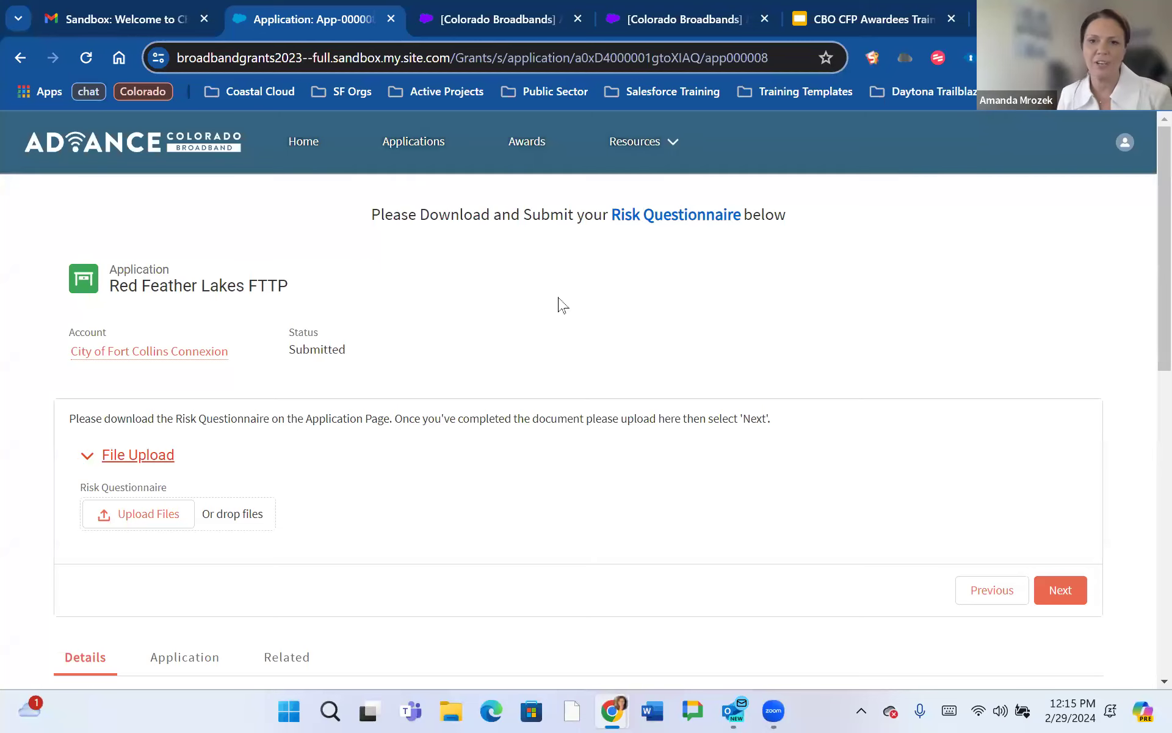
left_click(661, 219)
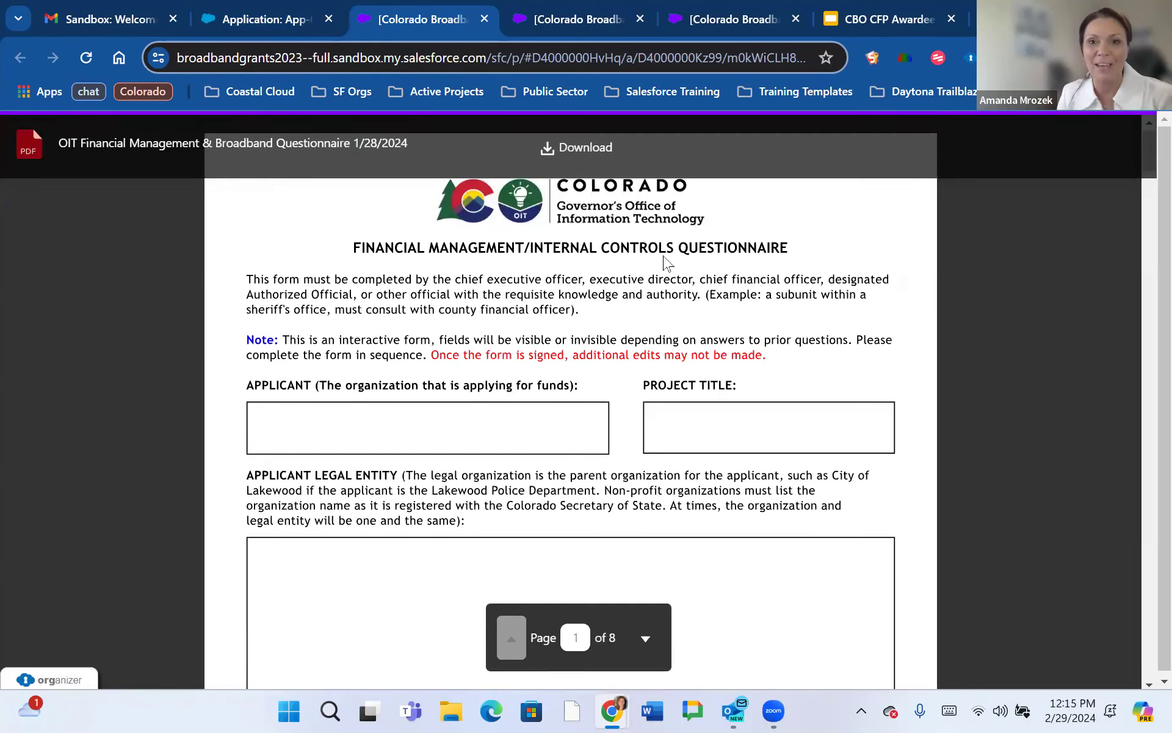
left_click(580, 147)
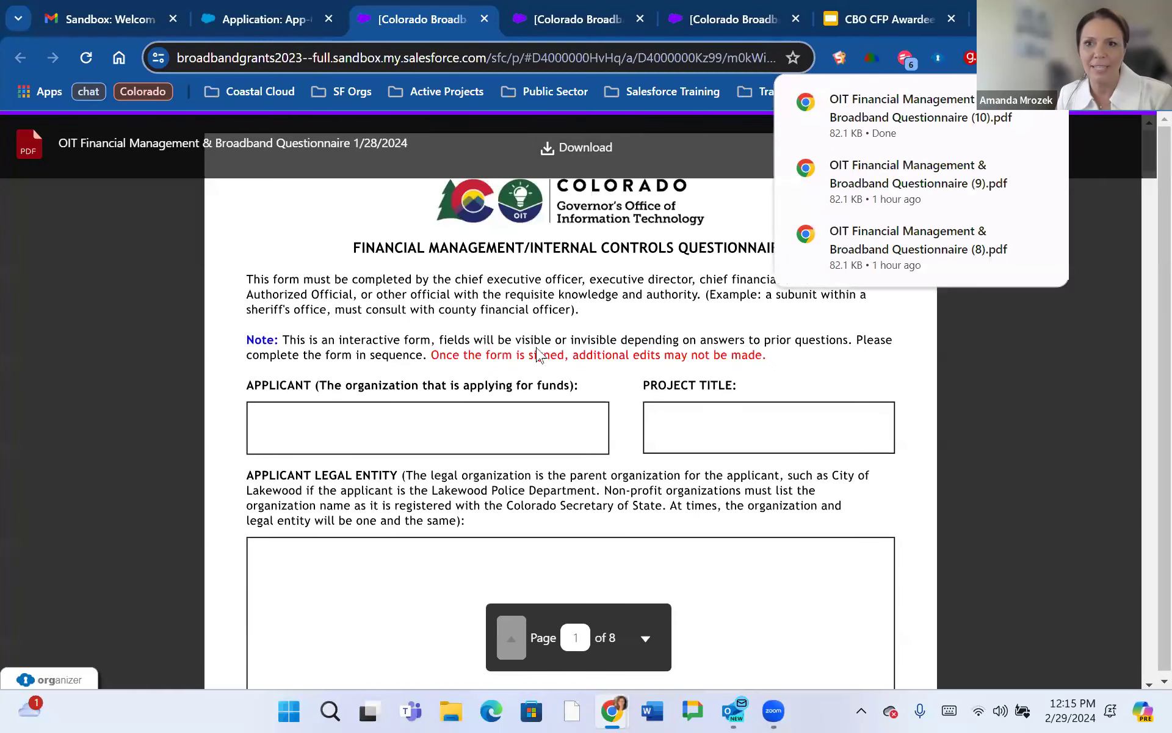
Close the questionnaire, return to the Red Feather Lakes FTTP application in the portal and review its upload section and details.
left_click(484, 20)
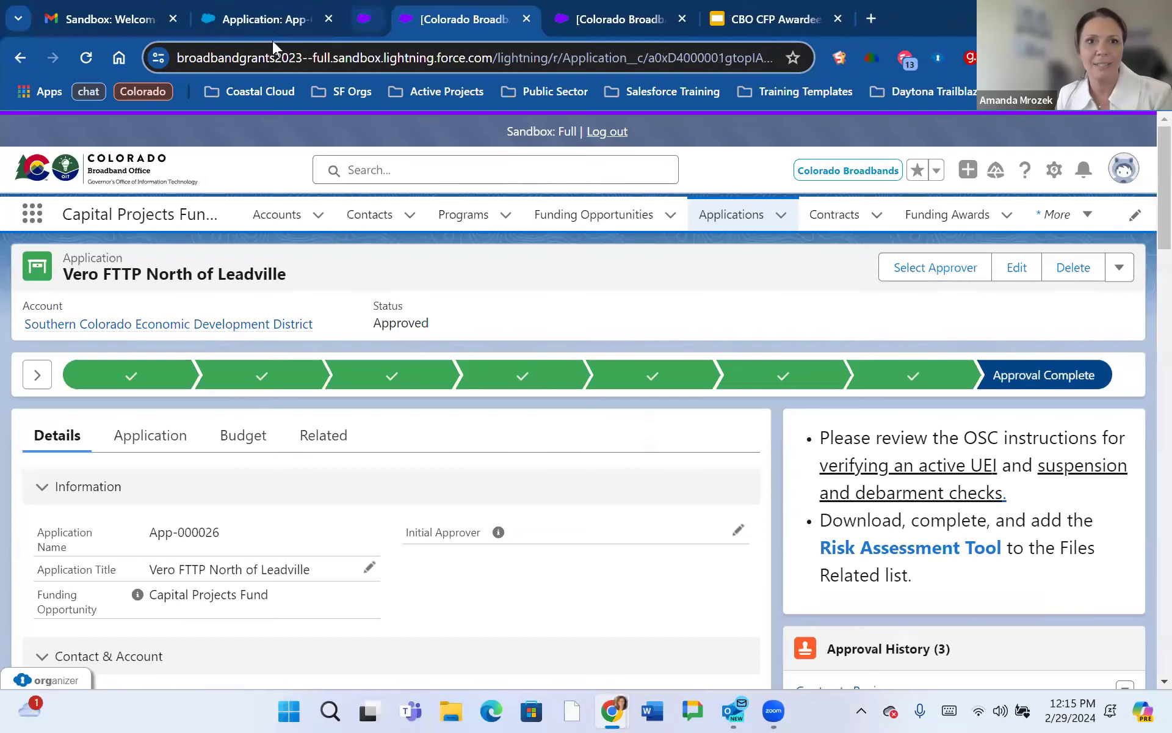
left_click(262, 21)
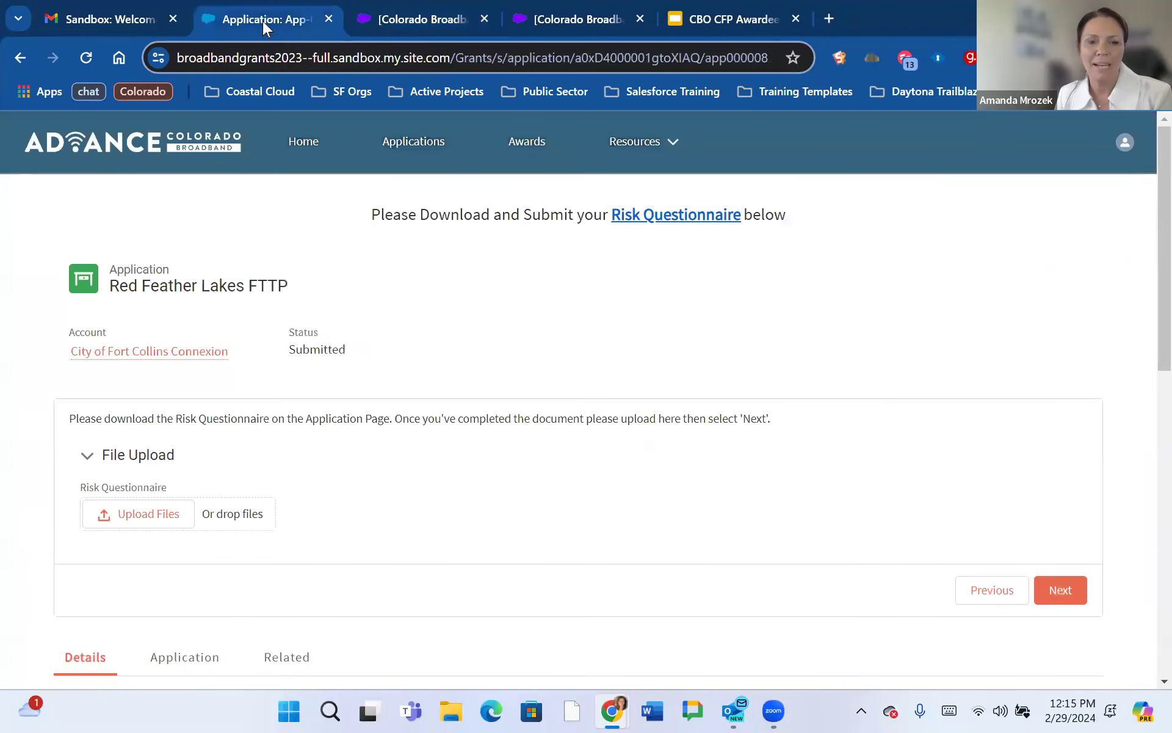
left_click(421, 21)
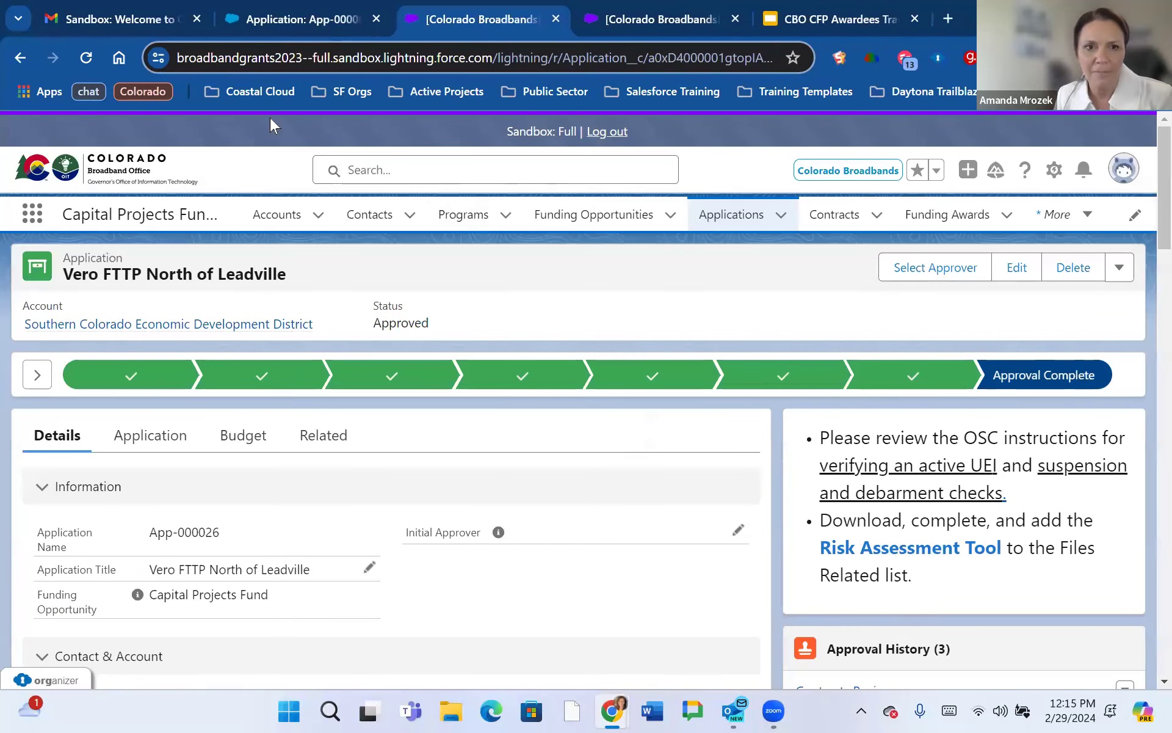
left_click(276, 25)
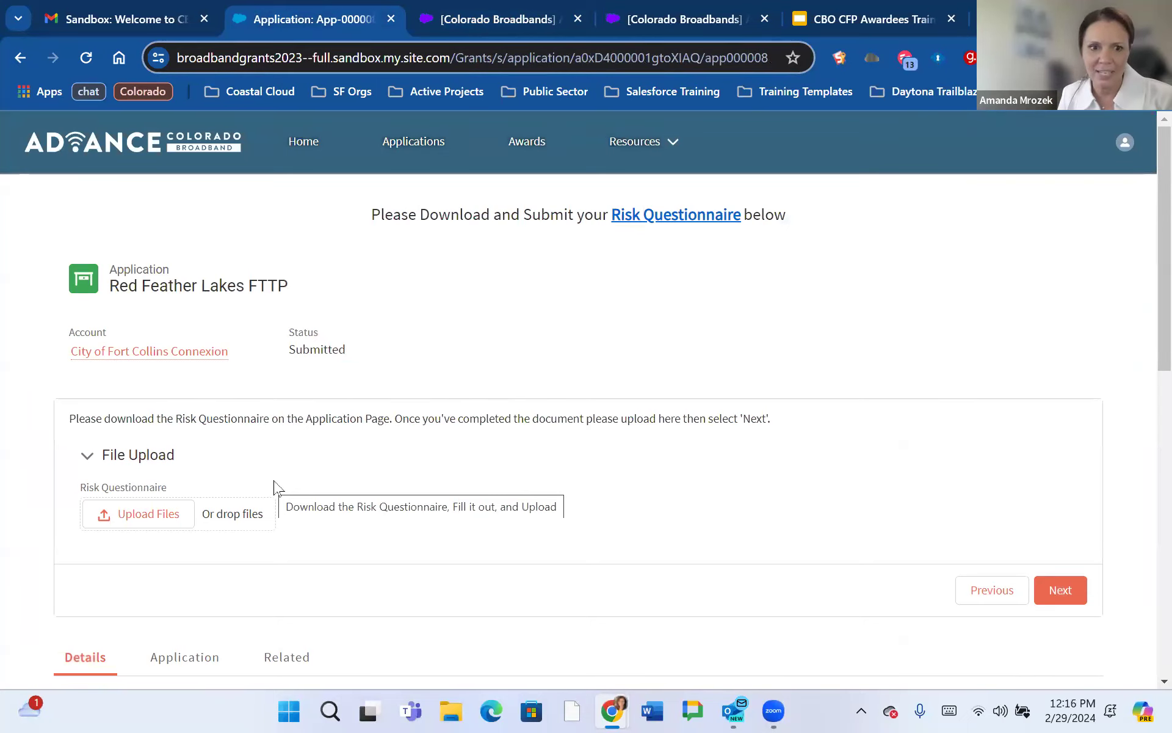
scroll(274, 488, "down", 6)
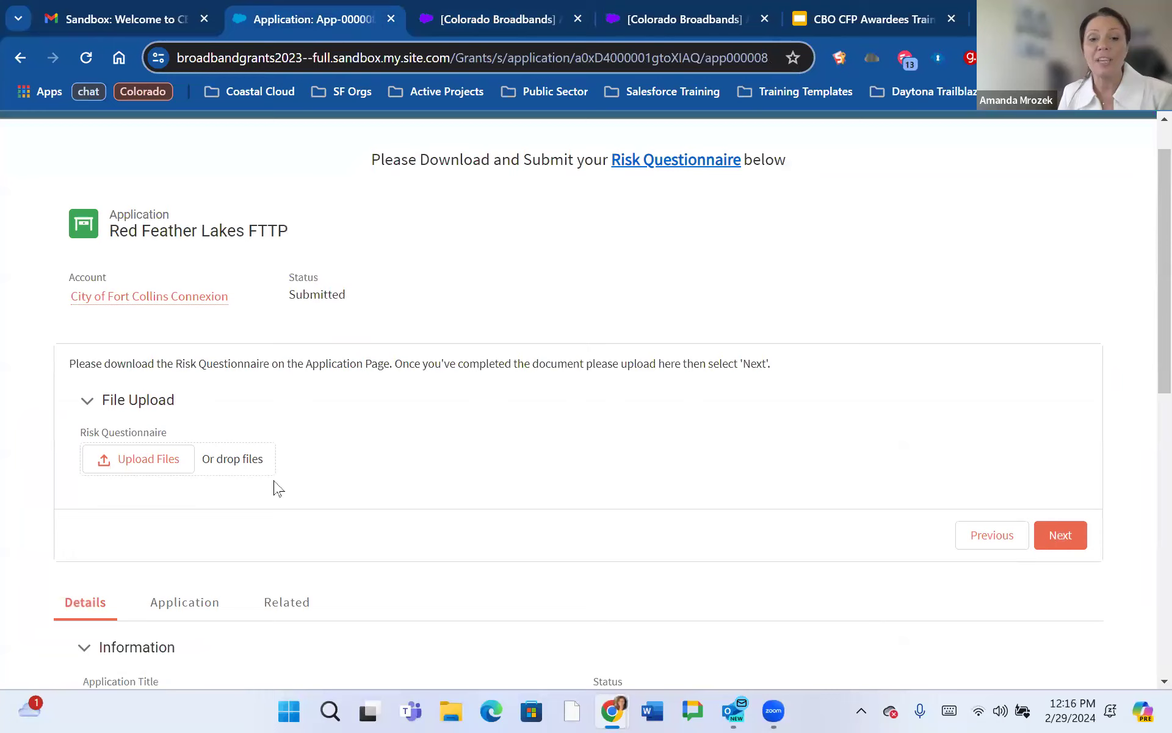
scroll(274, 486, "down", 5)
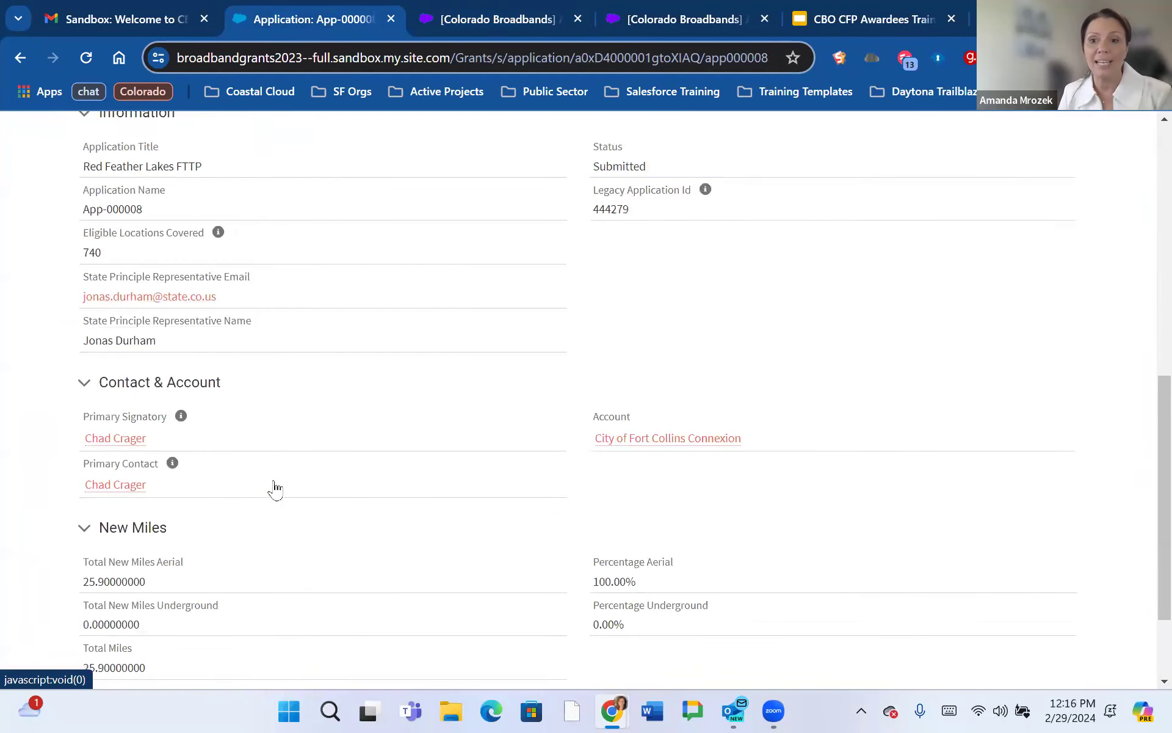
Upload the downloaded OIT Financial Management & Broadband Questionnaire (10) file as the application's Risk Questionnaire.
scroll(275, 484, "up", 7)
scroll(276, 489, "up", 3)
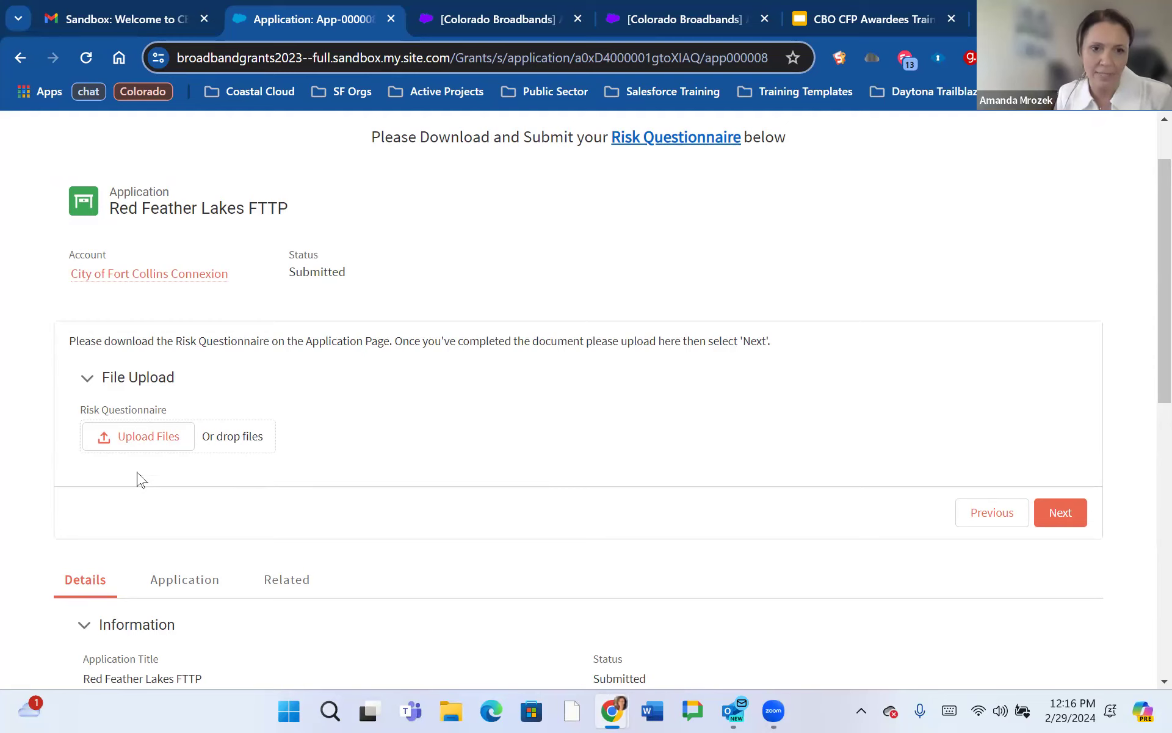
left_click(138, 435)
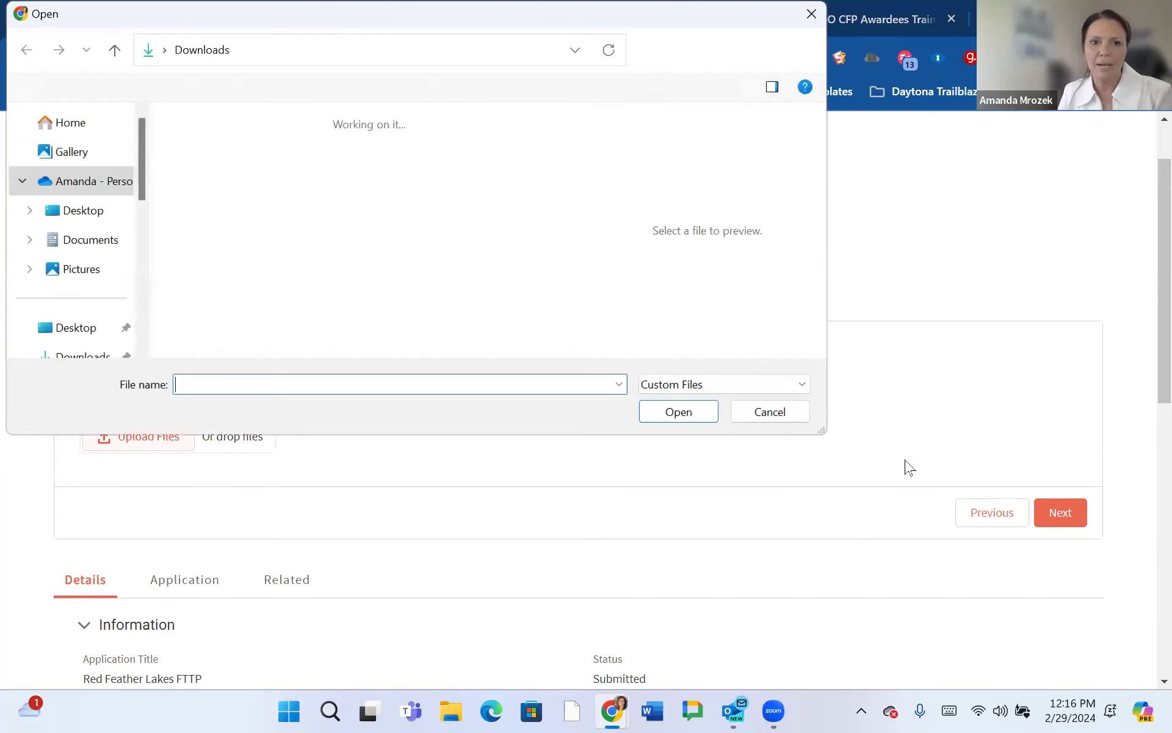
left_click(229, 196)
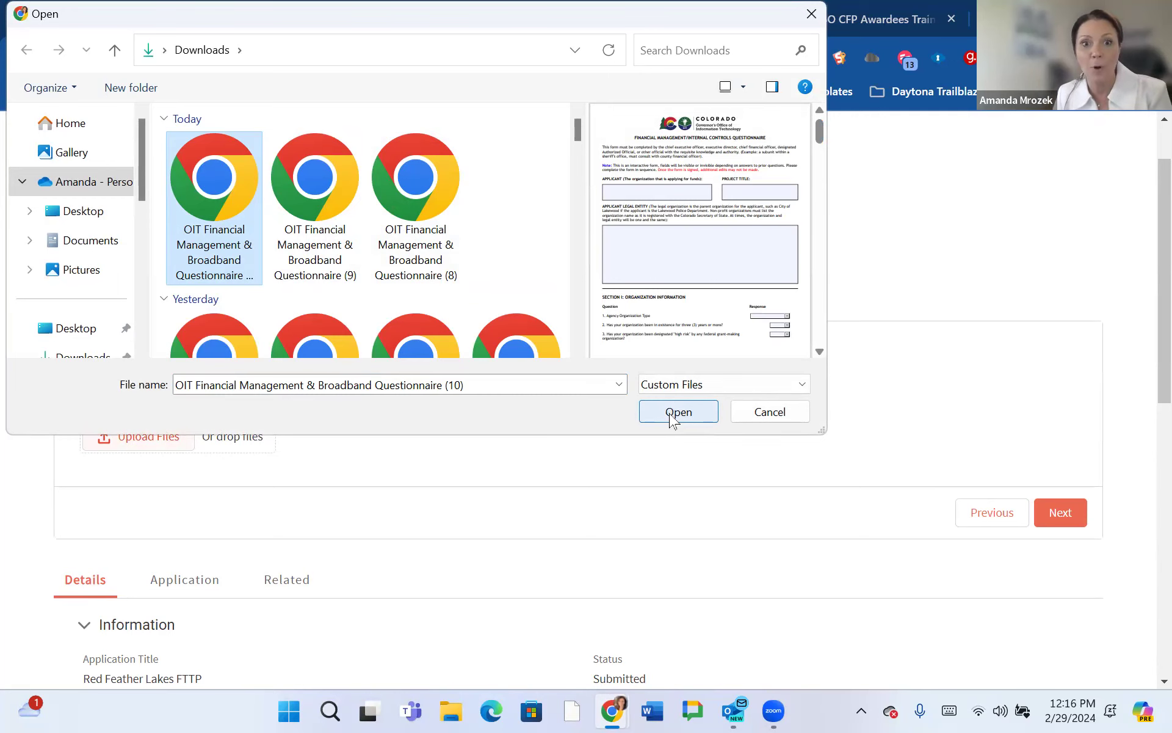
left_click(671, 417)
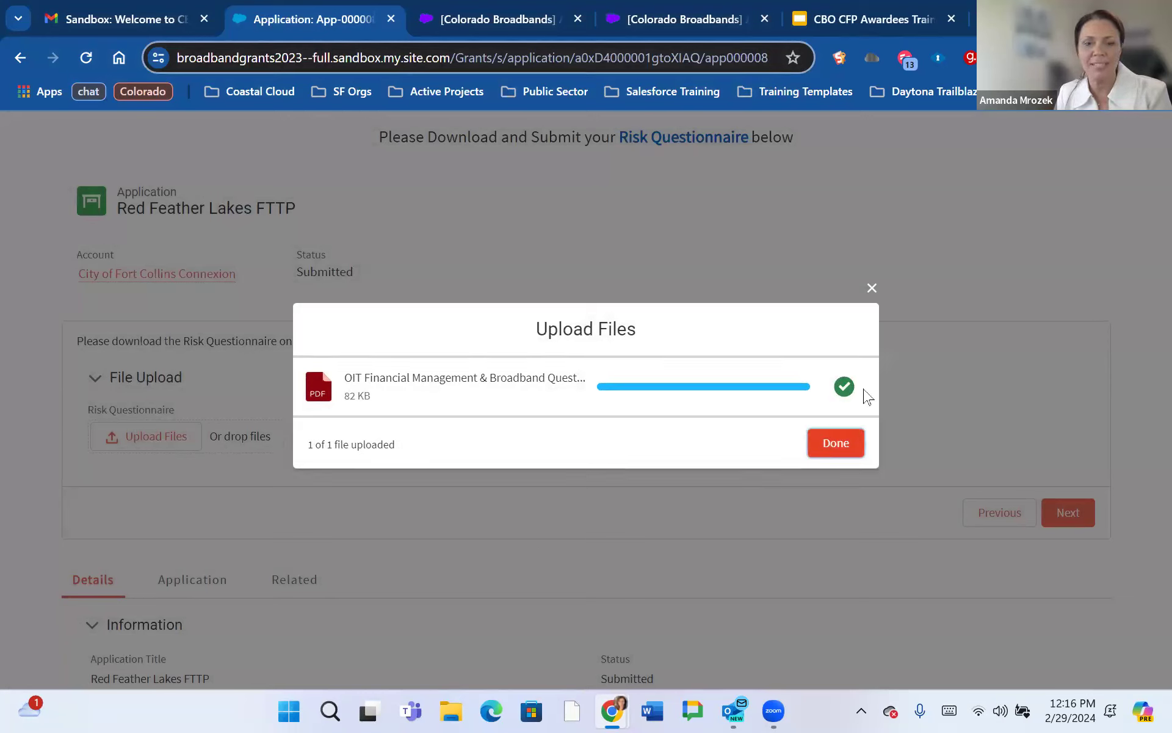
left_click(839, 453)
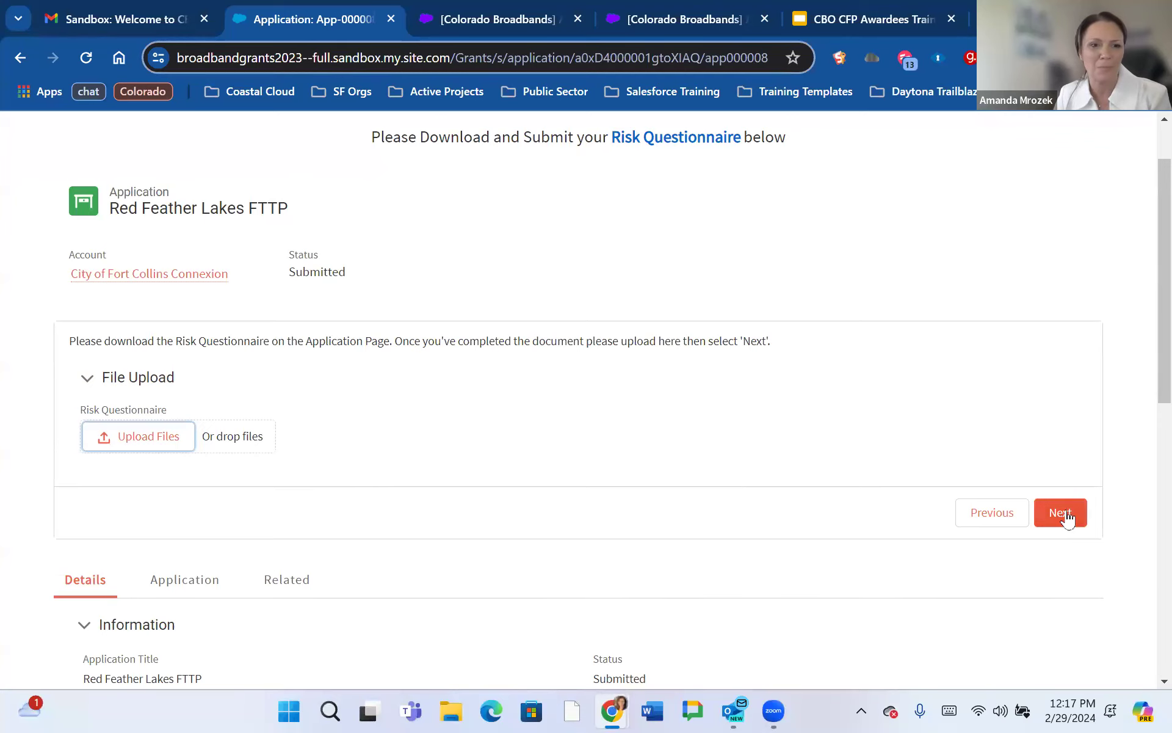
Review the application's details, submitted application responses and related contracts and locations below the upload section.
scroll(863, 445, "down", 2)
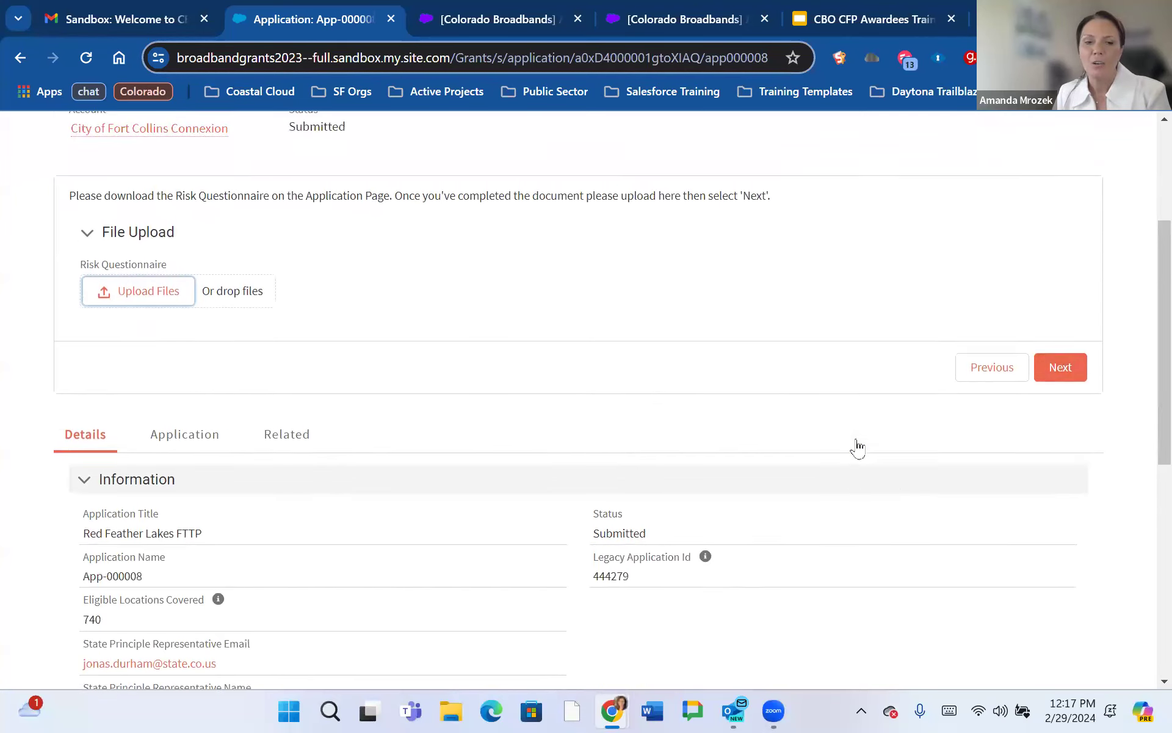
scroll(858, 448, "down", 3)
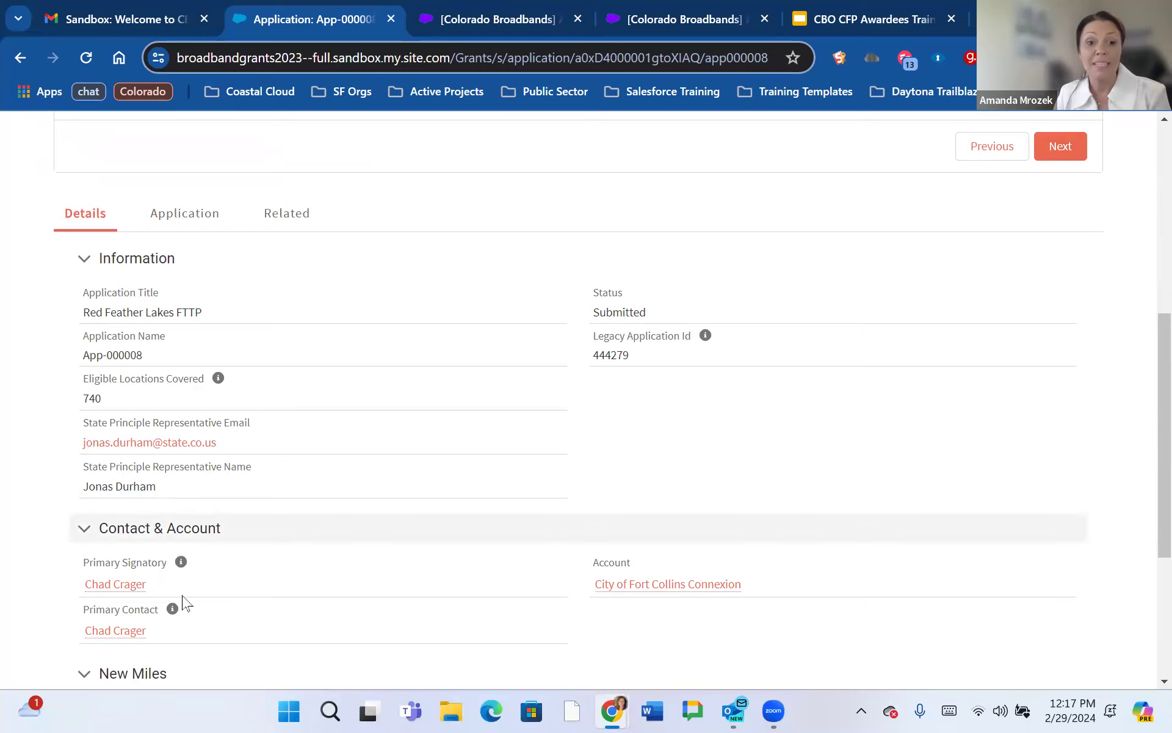
scroll(49, 589, "down", 1)
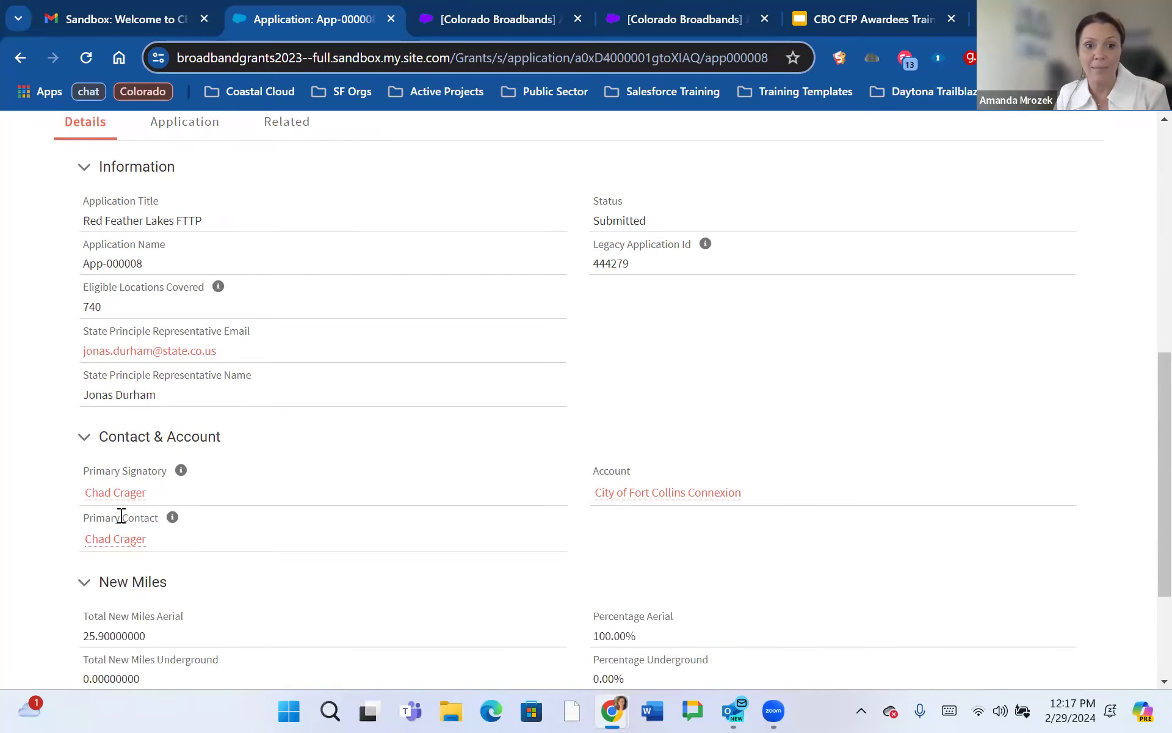
scroll(195, 505, "up", 1)
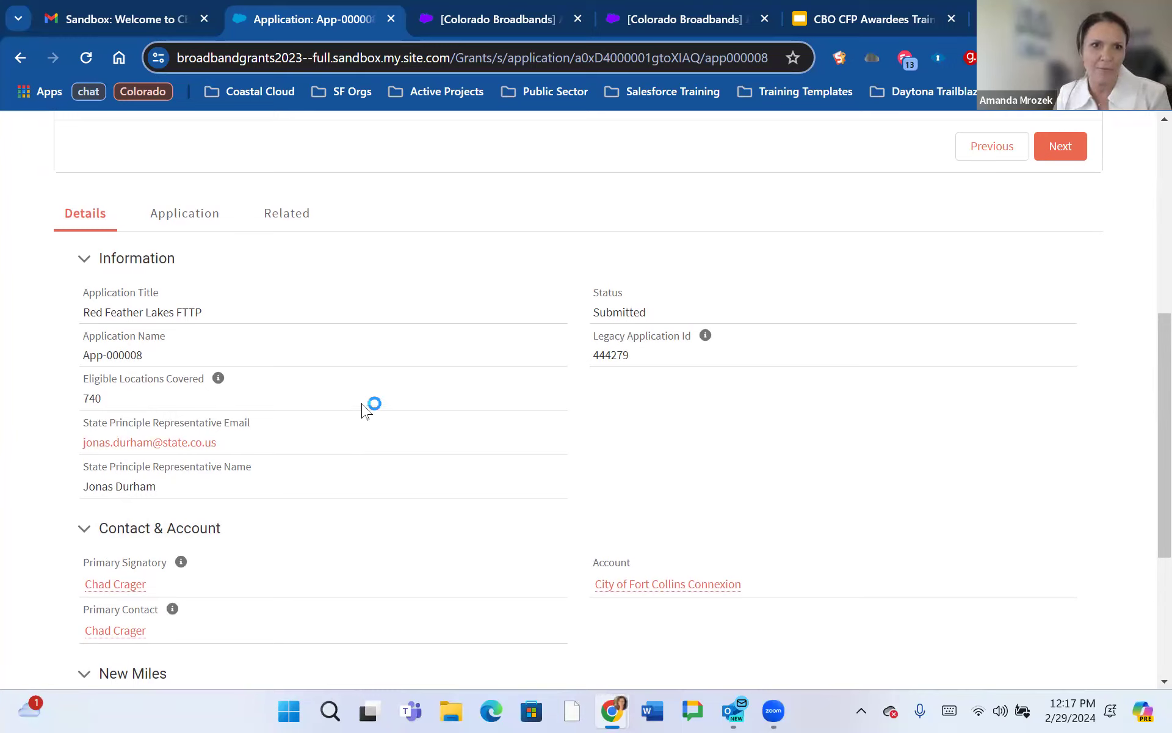
left_click(181, 224)
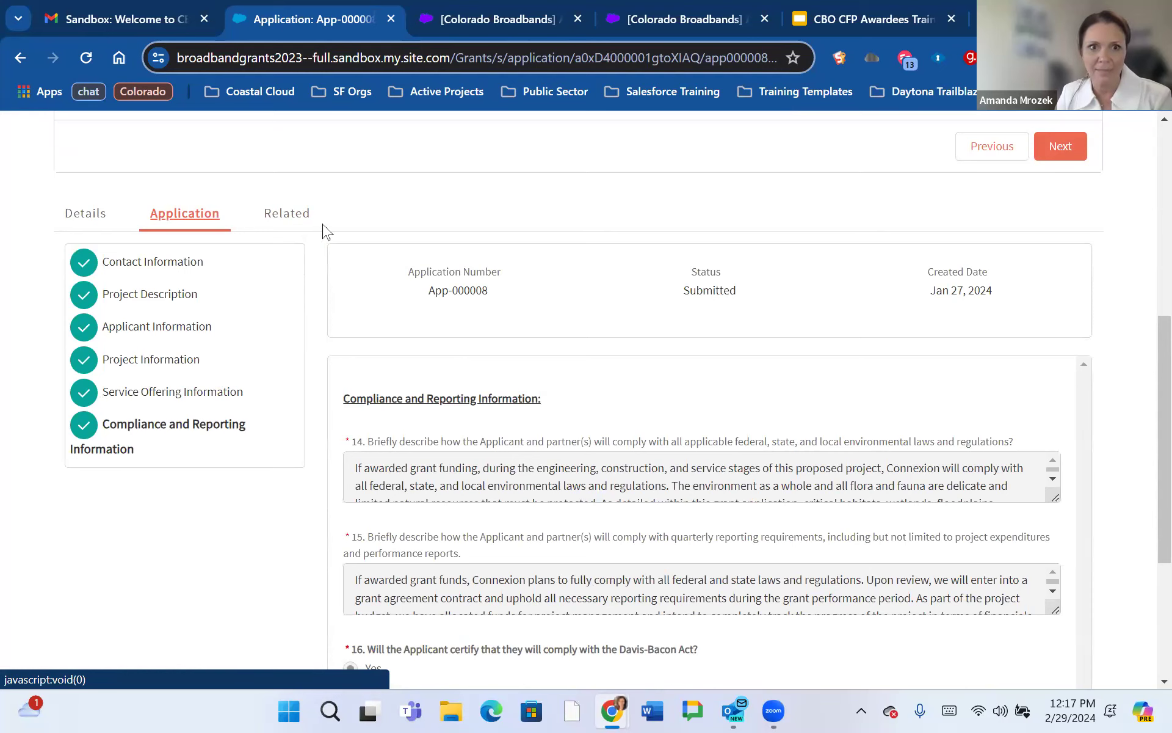
left_click(287, 217)
scroll(309, 220, "down", 5)
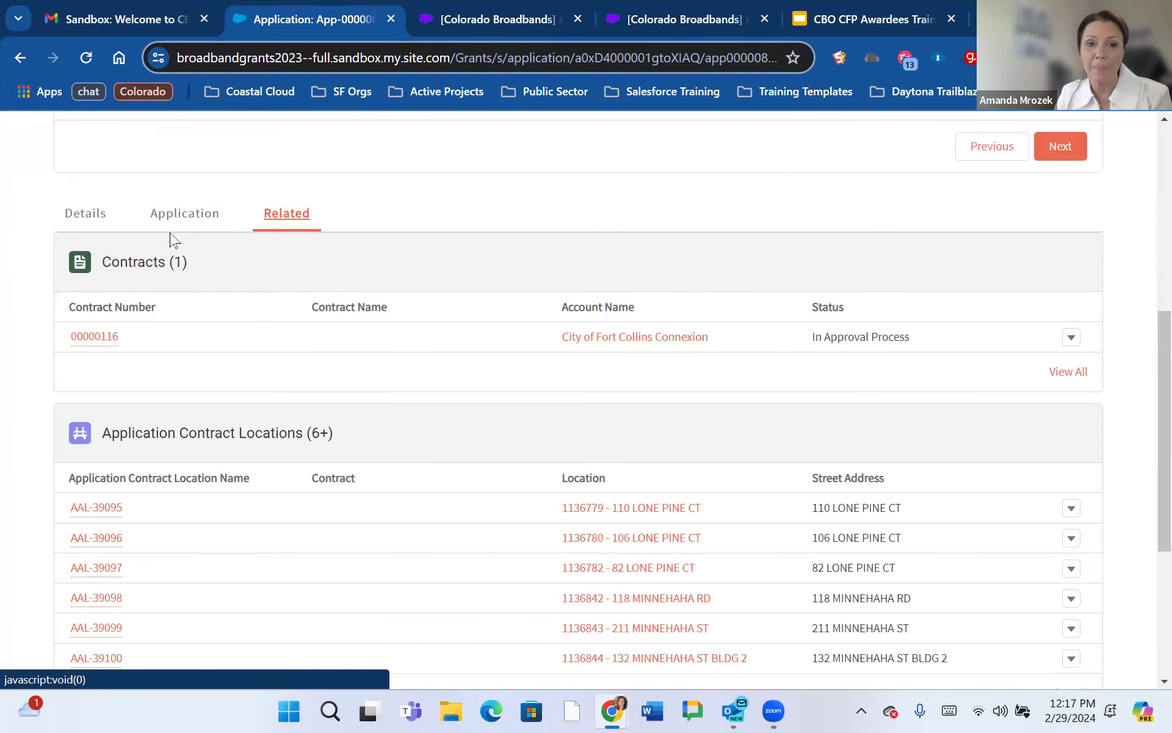
left_click(76, 225)
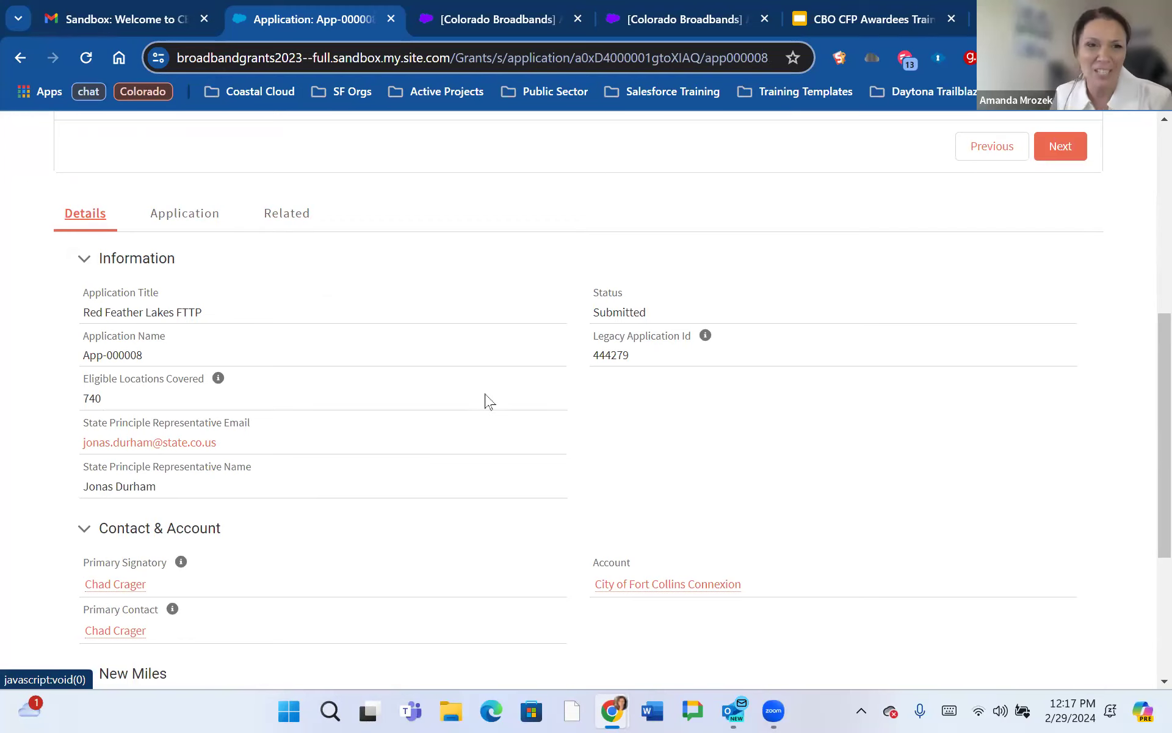
scroll(485, 398, "up", 3)
scroll(490, 401, "up", 1)
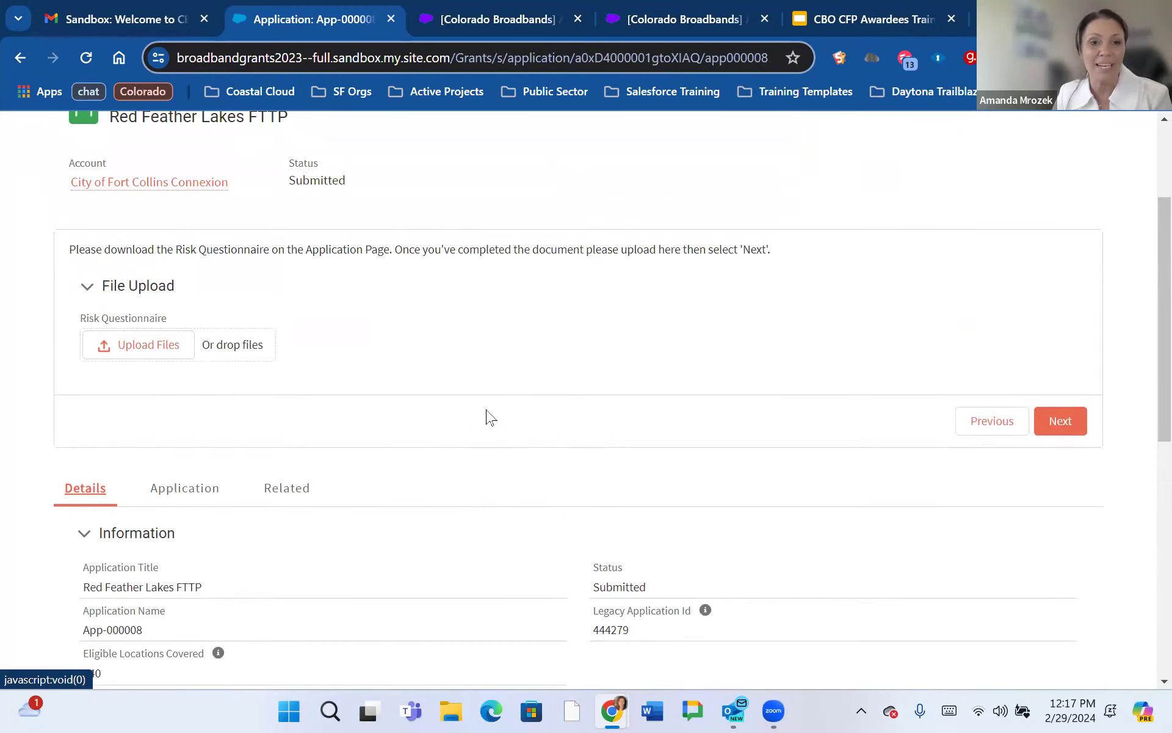
scroll(487, 417, "up", 1)
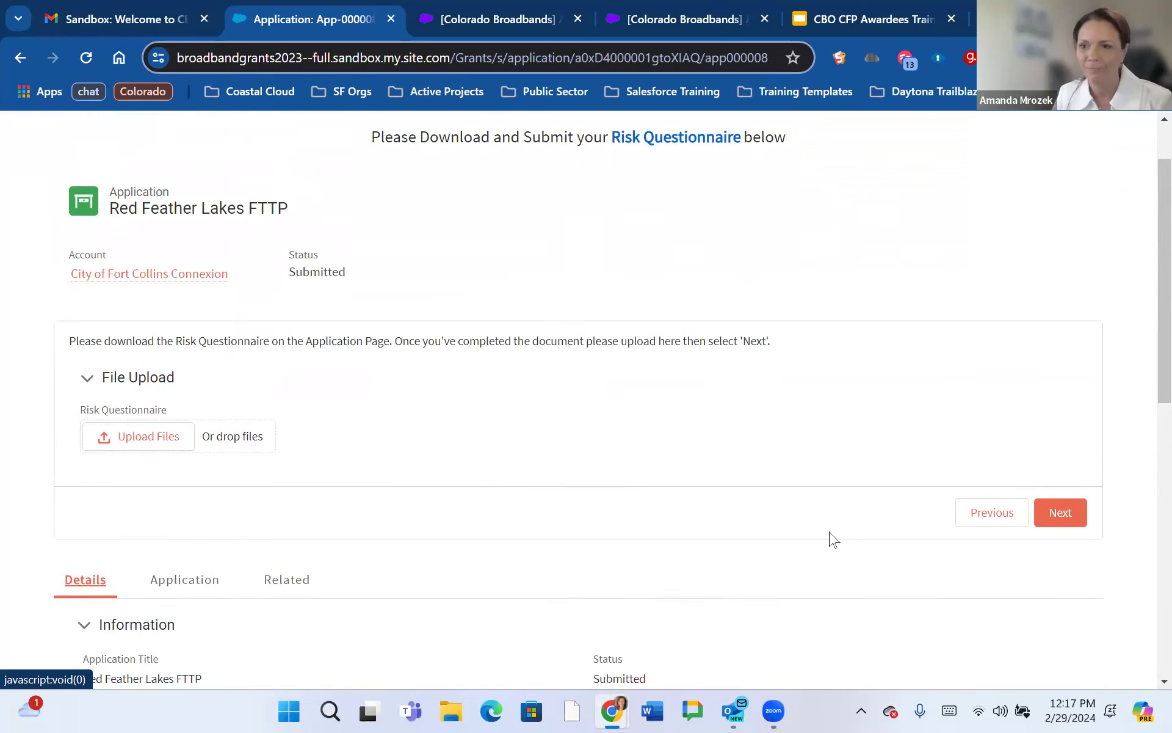
Advance from the Risk Questionnaire upload to the budget phase planning and review the budget summary and phase periods.
left_click(1061, 513)
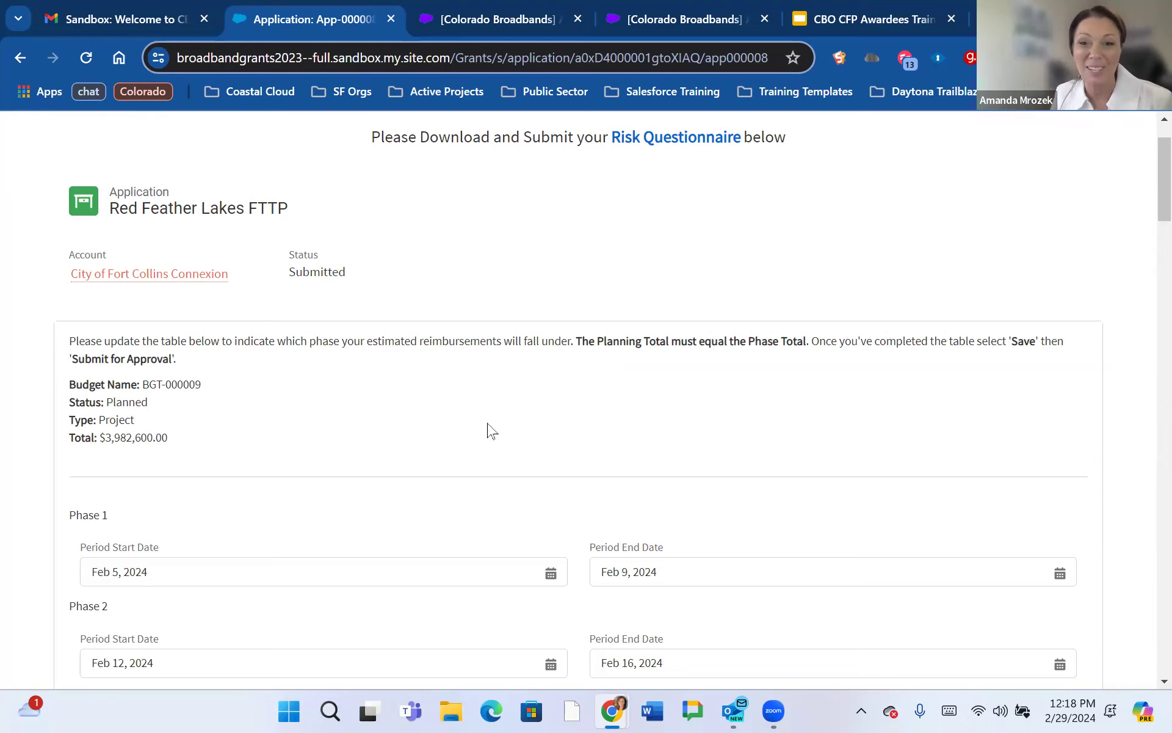
scroll(492, 431, "down", 1)
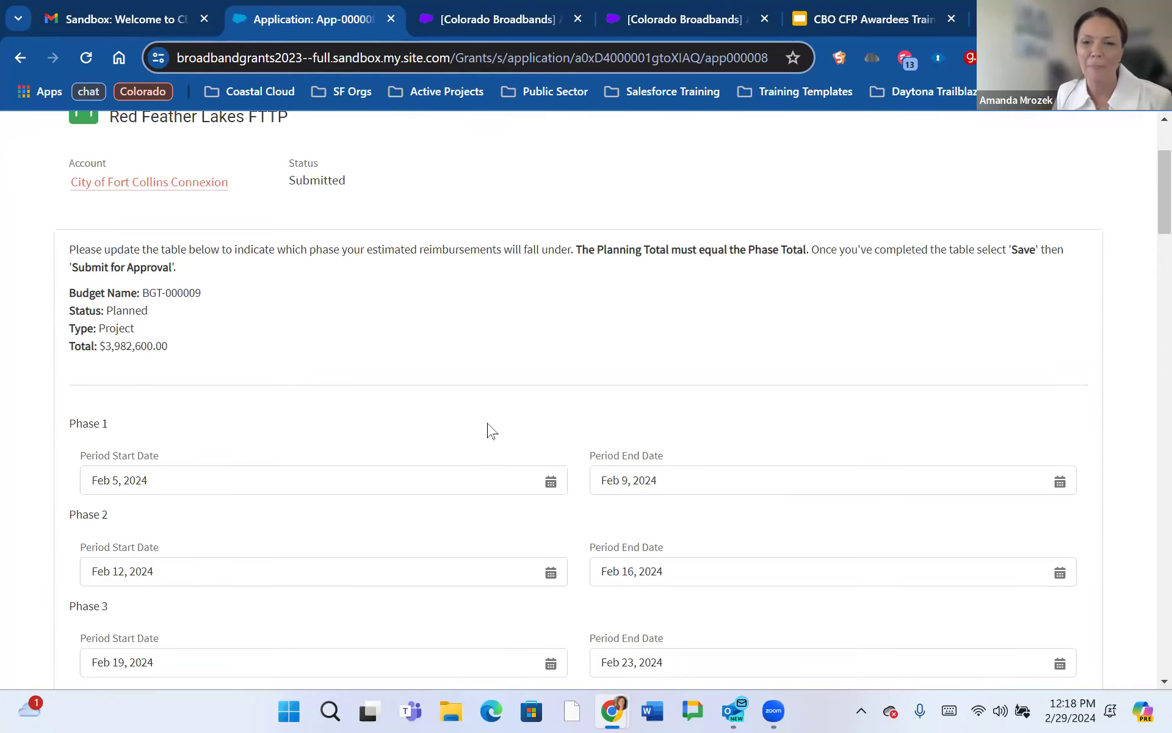
scroll(492, 431, "down", 1)
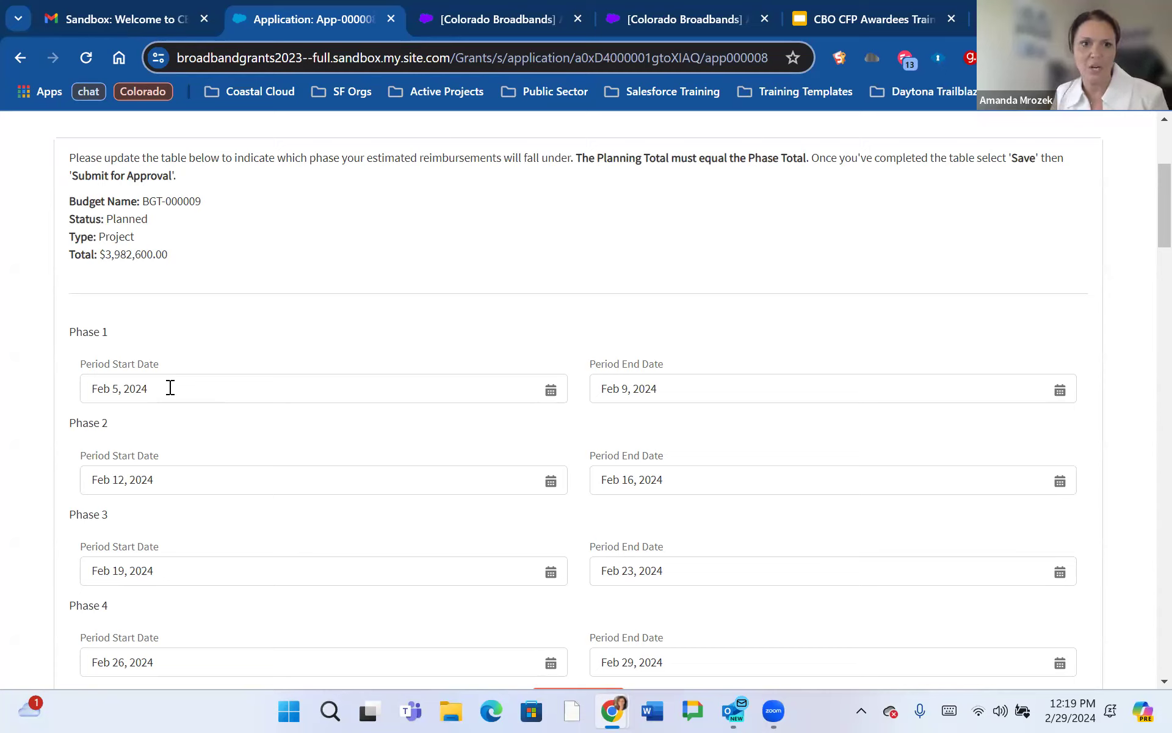
Set the Phase 1 period start date to 02/04/2024 and check the calendar of the Phase 1 period end date.
left_click(282, 383)
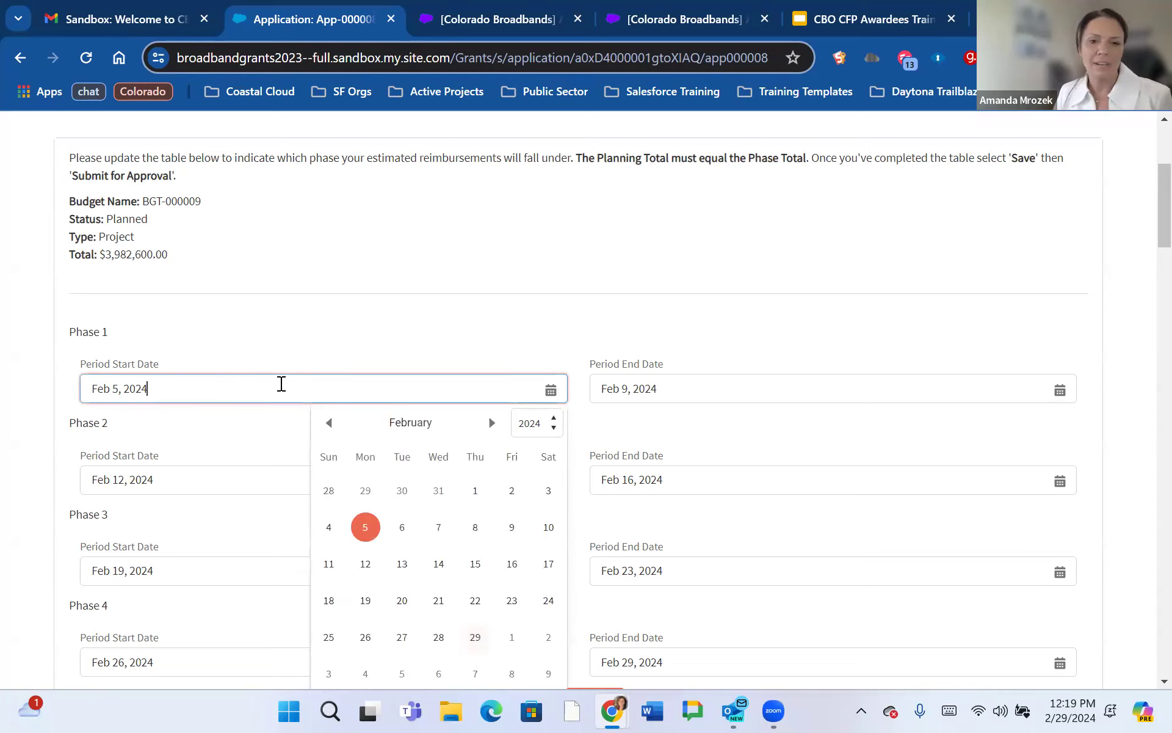
key("BackSpace")
key("BackSpace")
key("BackSpace")
key("BackSpace")
key("BackSpace")
key("BackSpace")
key("BackSpace")
key("BackSpace")
key("BackSpace")
key("BackSpace")
key("BackSpace")
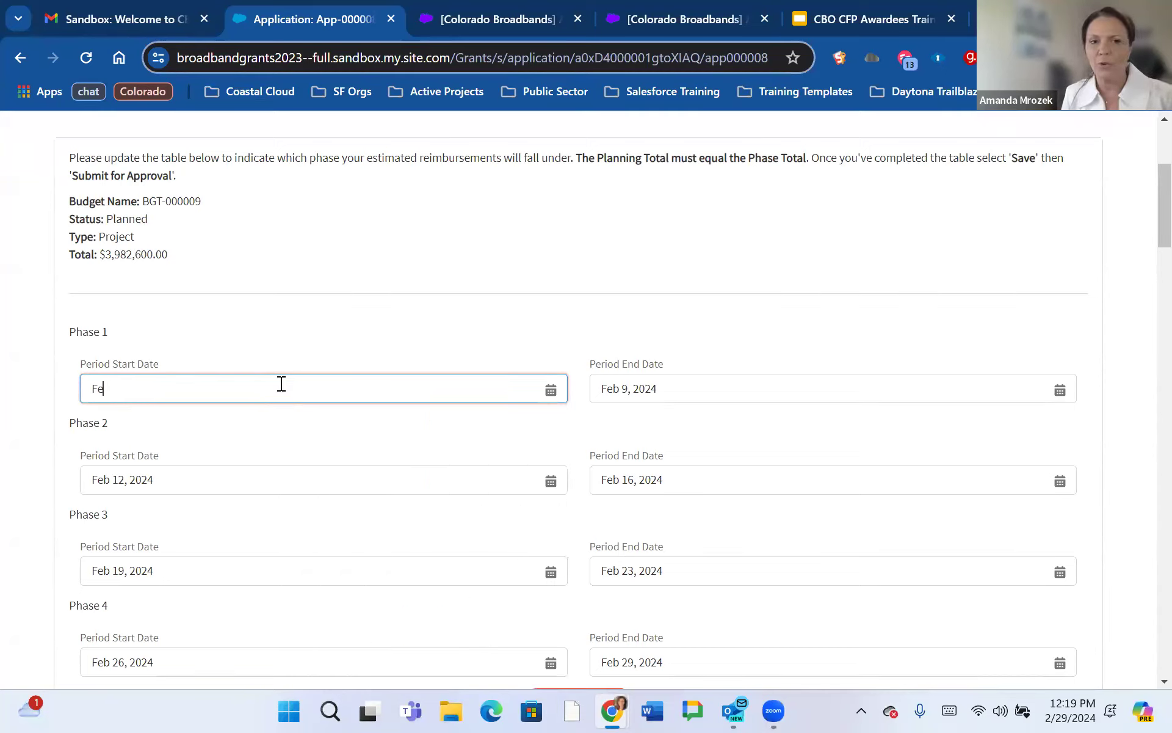
type("02")
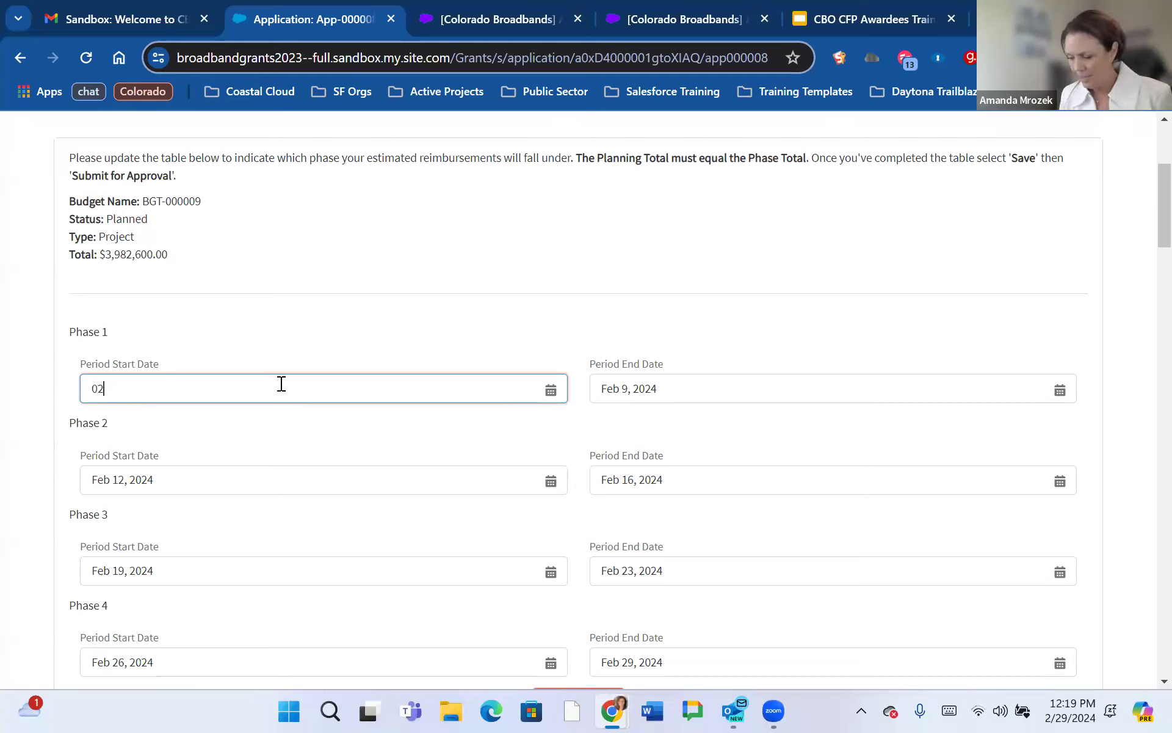
type("/04")
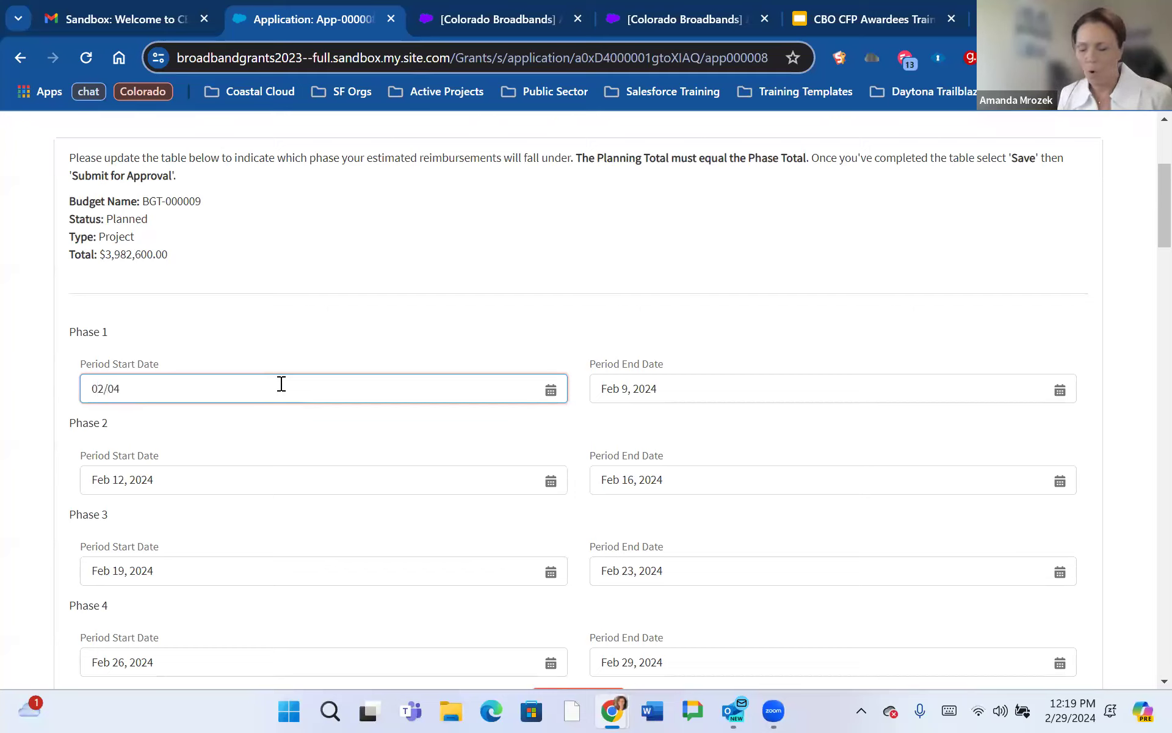
type("/2024")
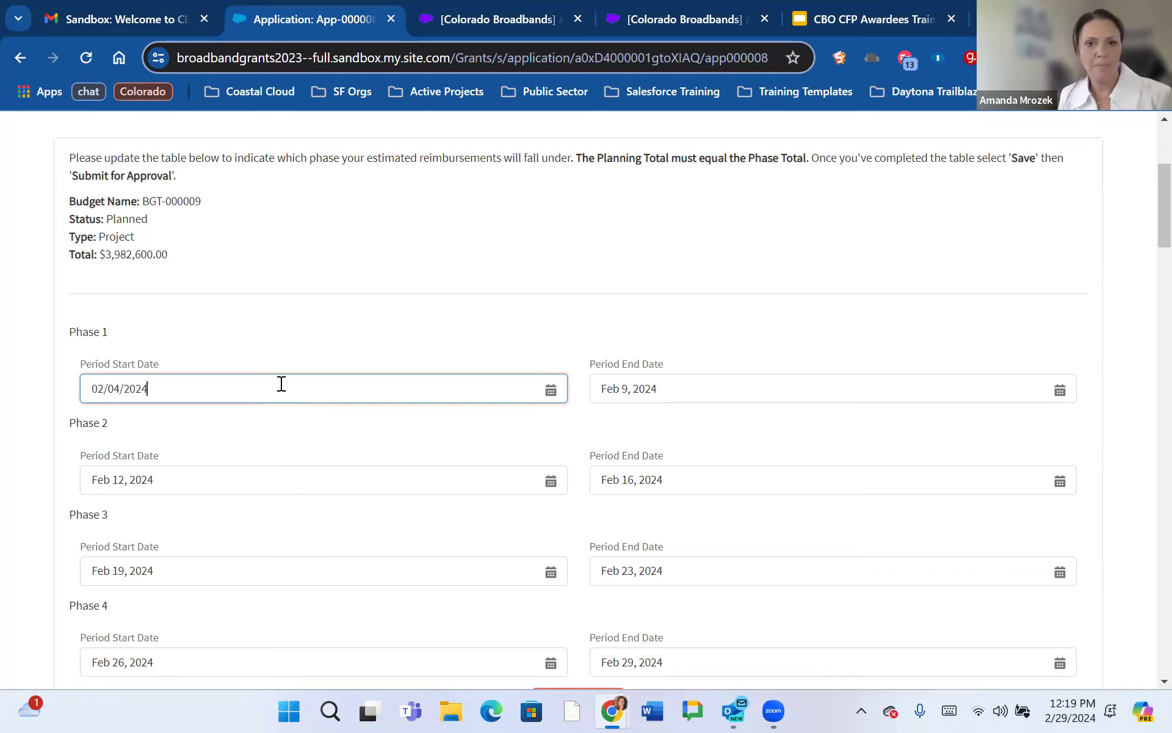
key("Tab")
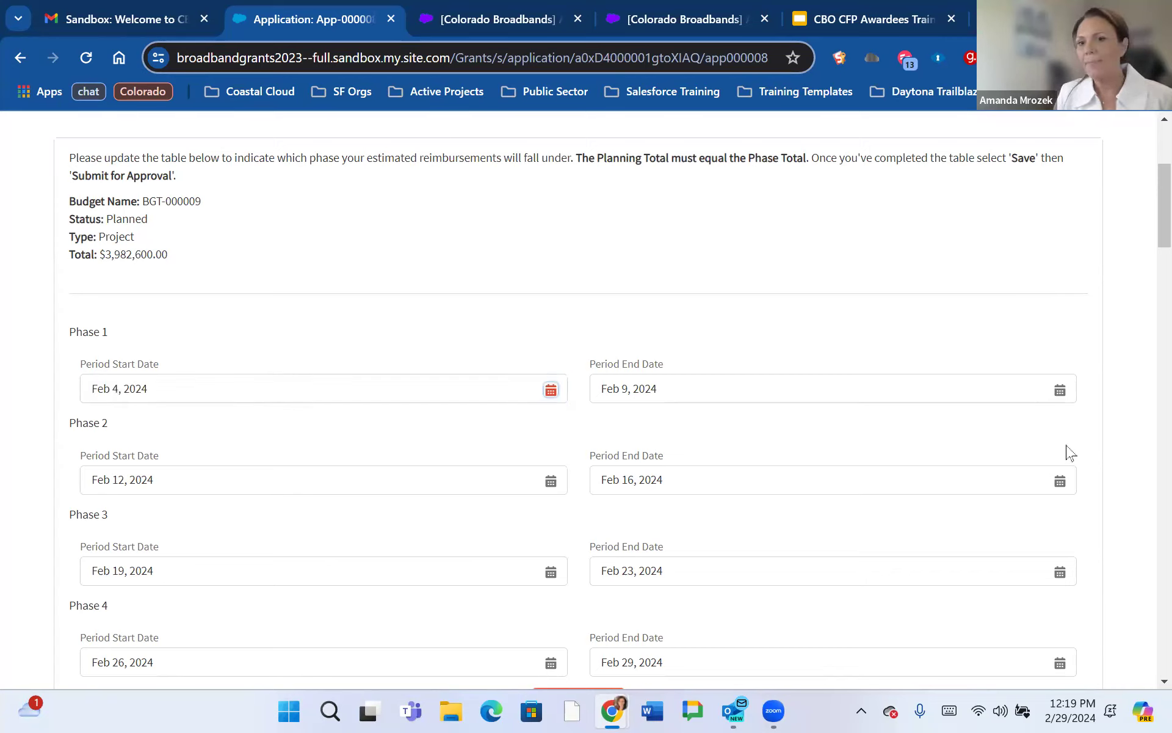
left_click(1063, 390)
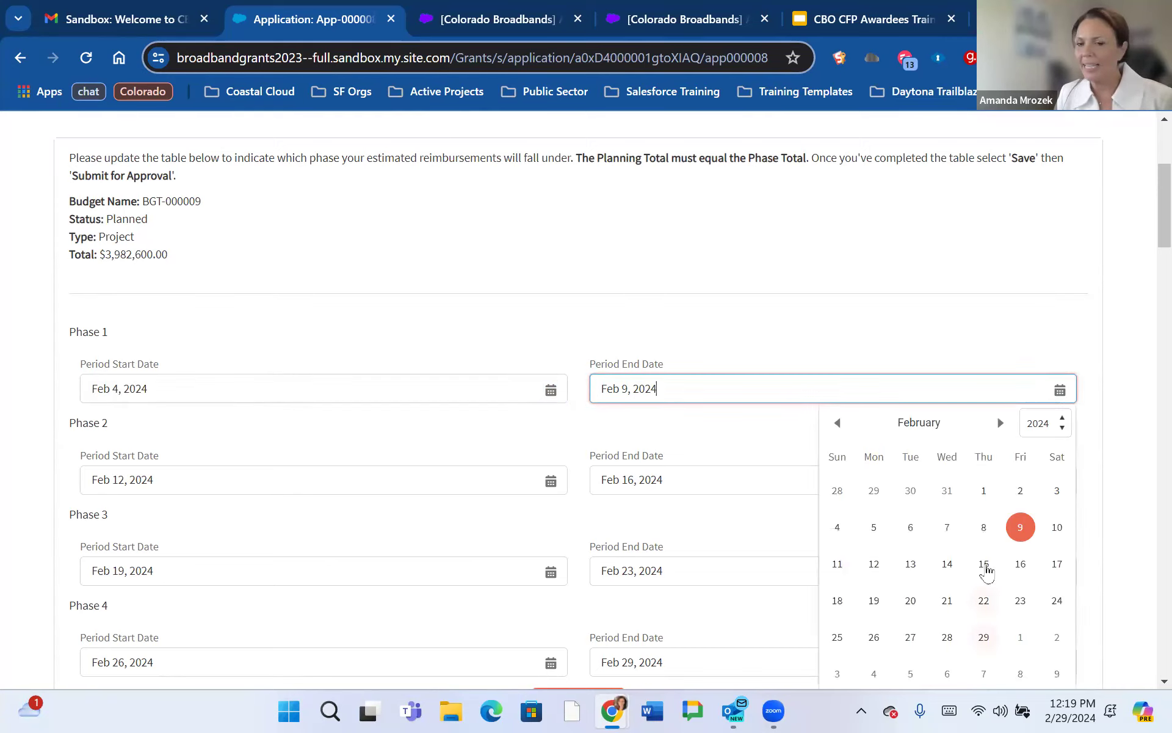
left_click(693, 283)
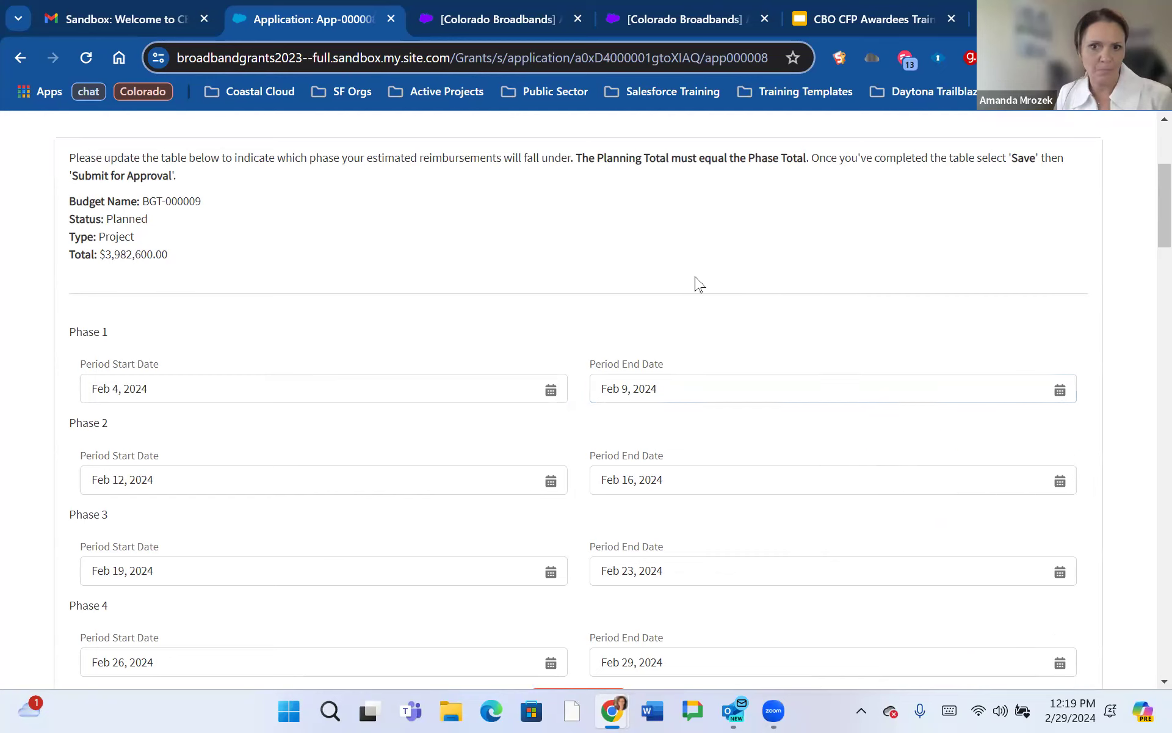
Review the remaining phase periods and save the budget with the updated Phase 1 start date.
scroll(463, 419, "down", 2)
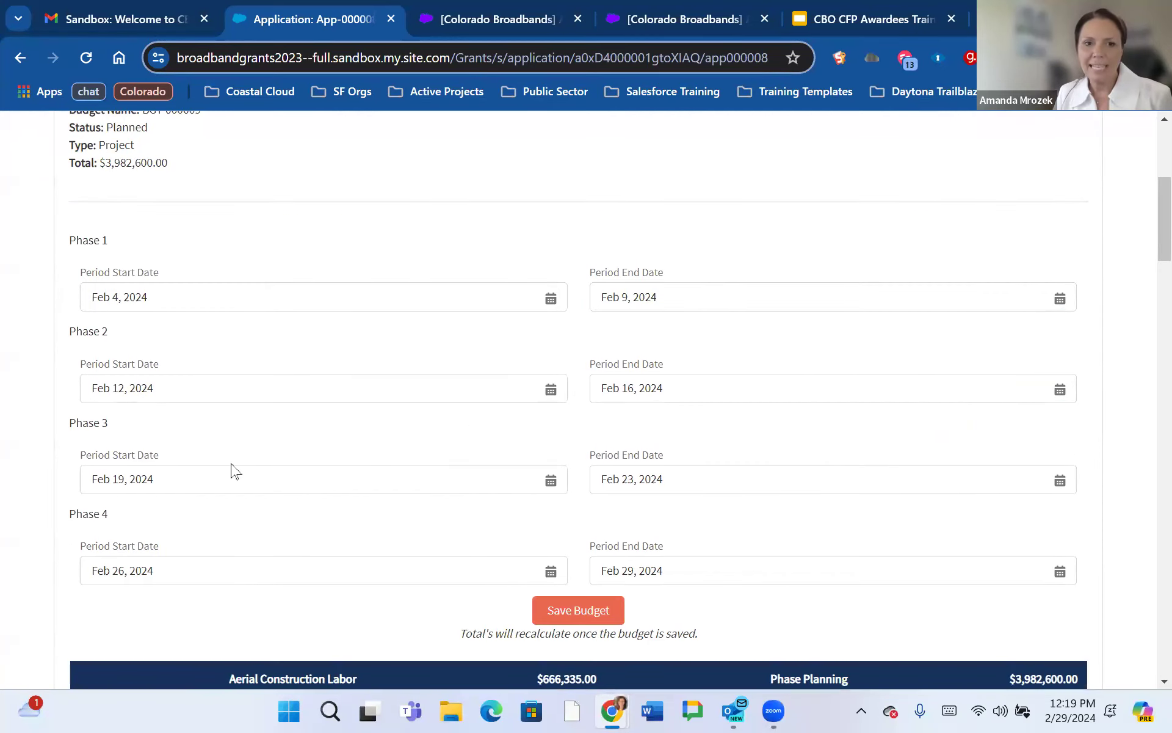
scroll(746, 559, "down", 2)
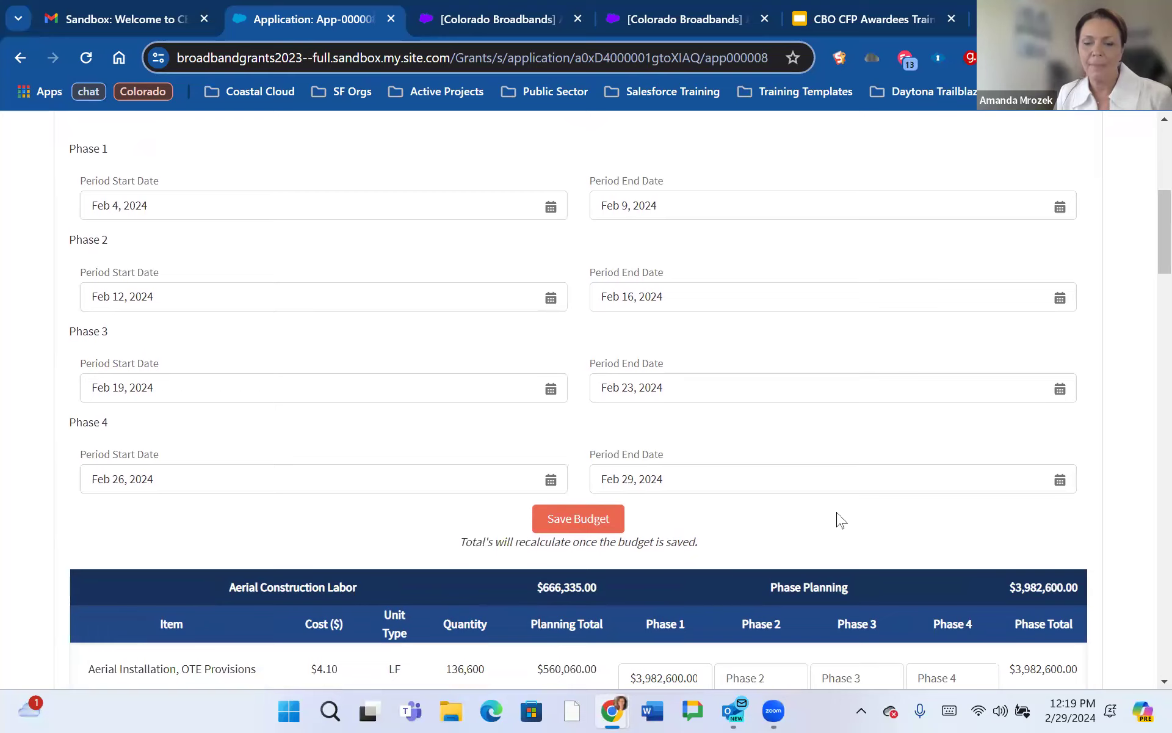
left_click(587, 523)
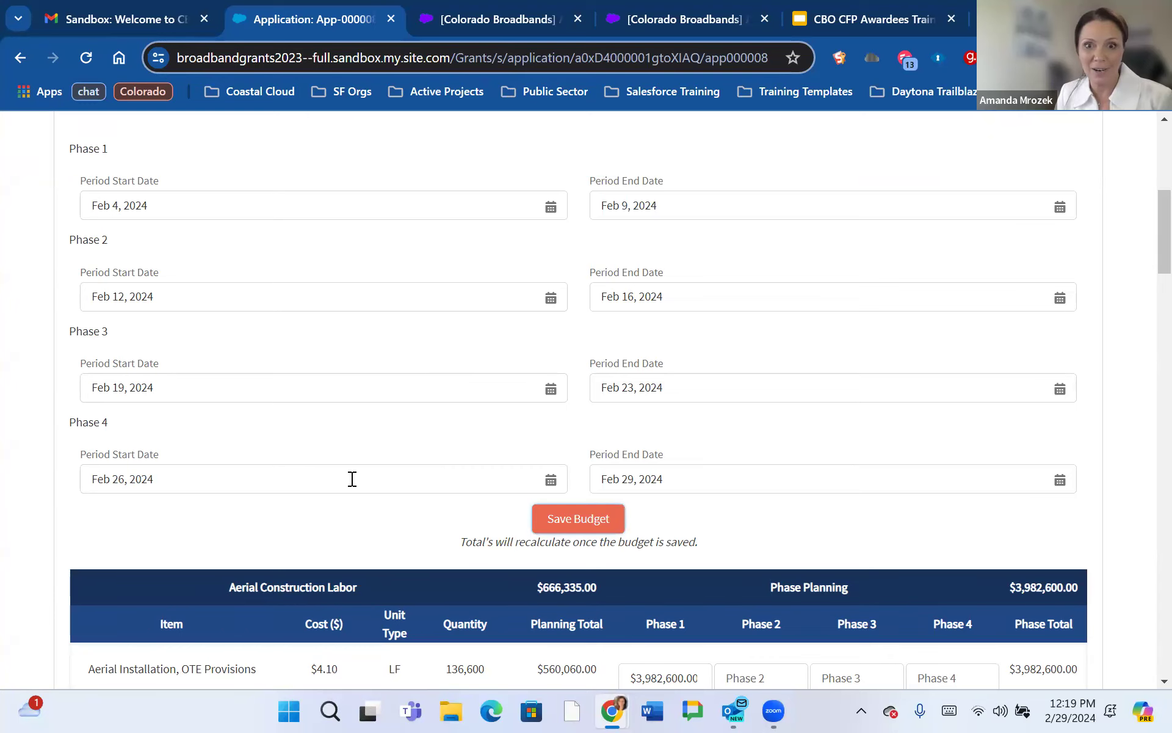
Clear the Phase 1 amount of the Aerial Installation, OTE Provisions item and save the budget to recalculate its totals.
scroll(351, 478, "down", 1)
scroll(351, 479, "down", 1)
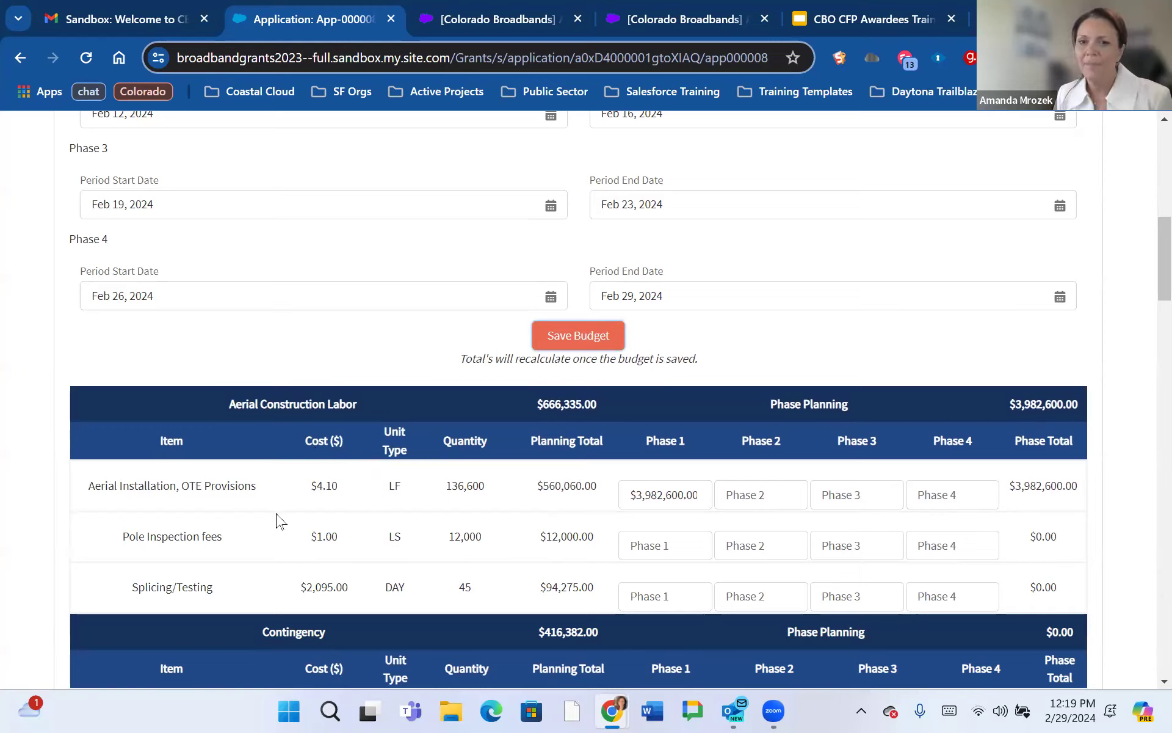
left_click_drag(699, 493, 619, 501)
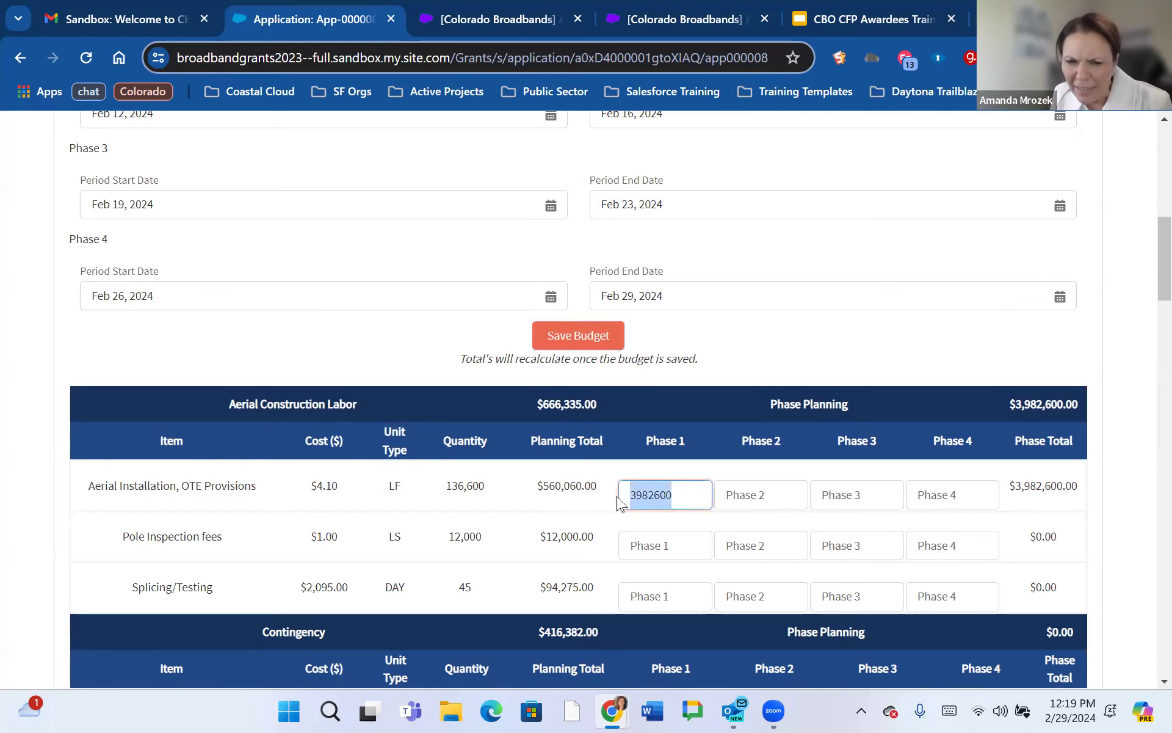
key("BackSpace")
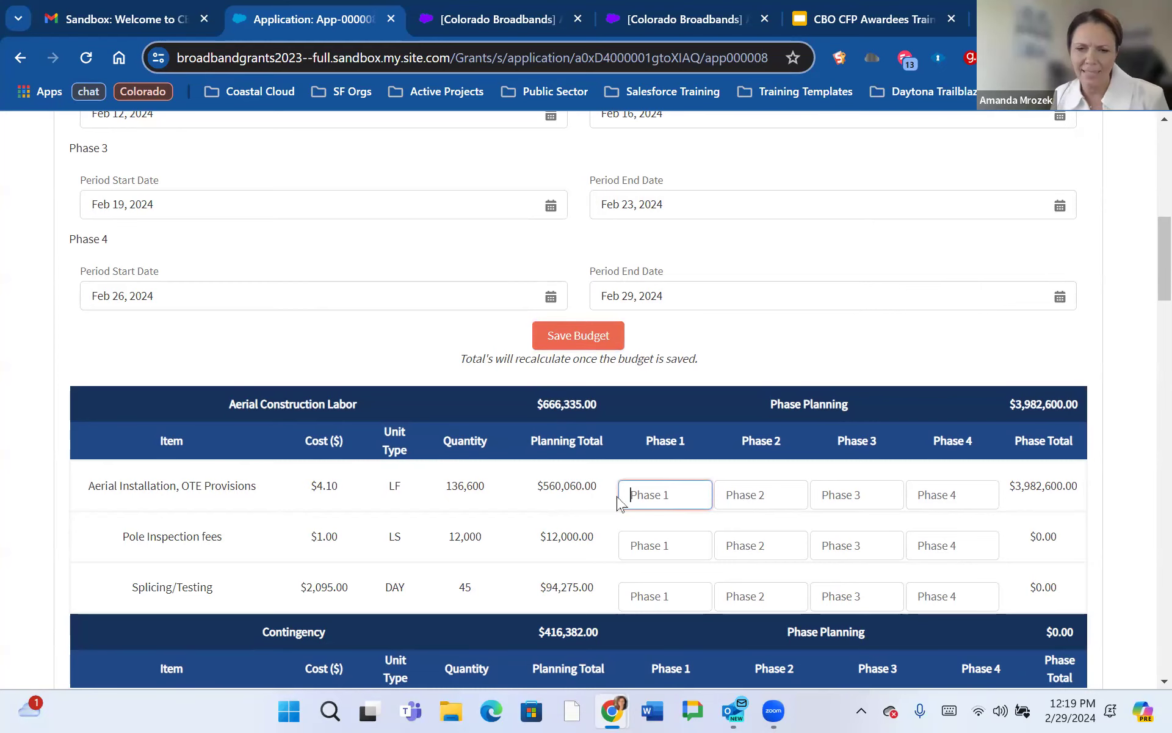
scroll(618, 497, "up", 1)
scroll(619, 497, "down", 1)
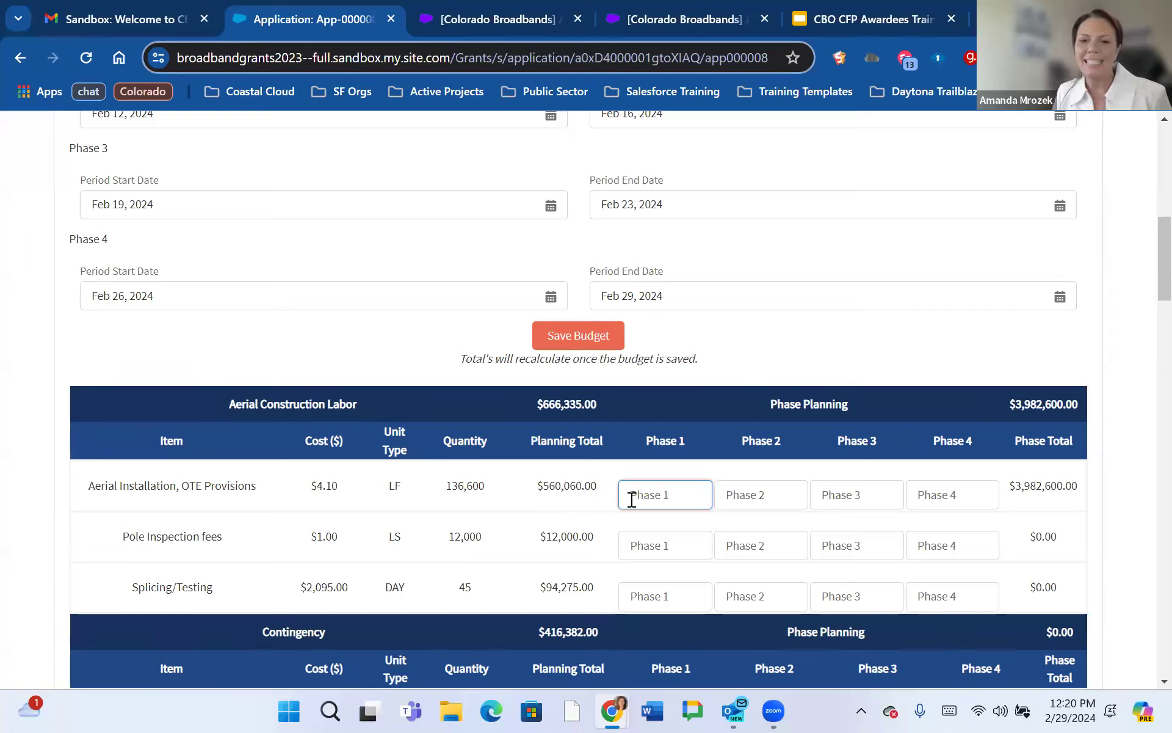
left_click(680, 495)
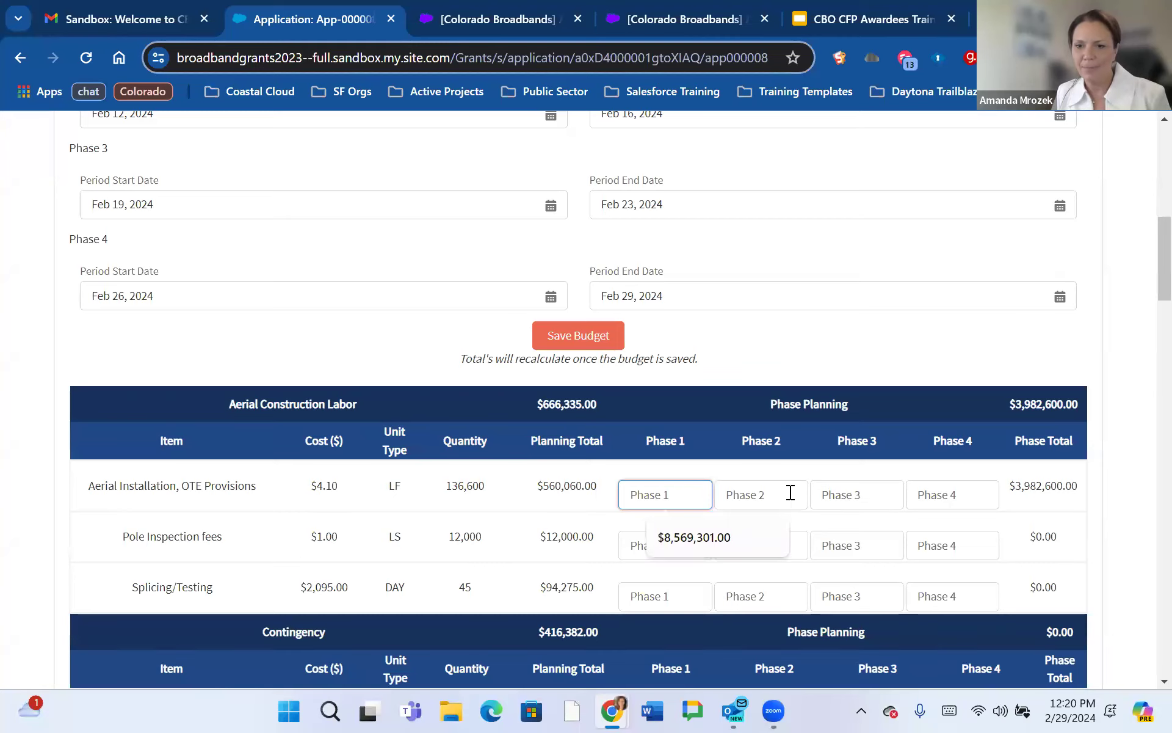
left_click(789, 492)
left_click(595, 344)
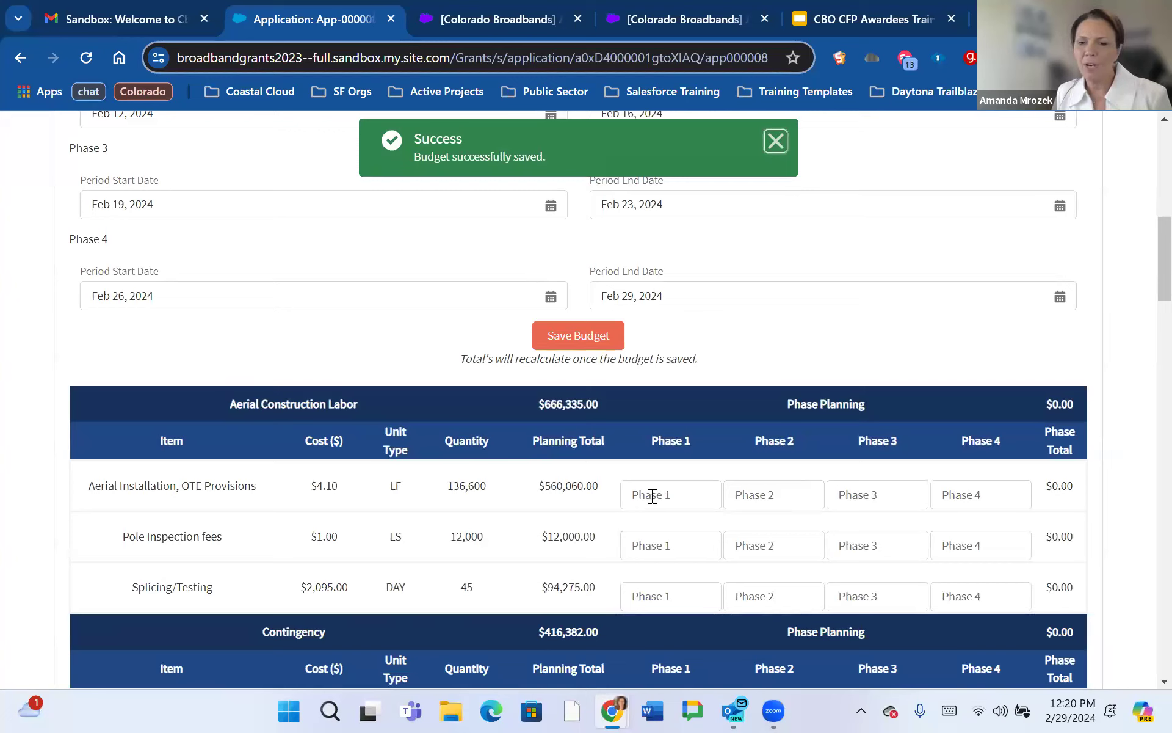
left_click(652, 495)
left_click(767, 490)
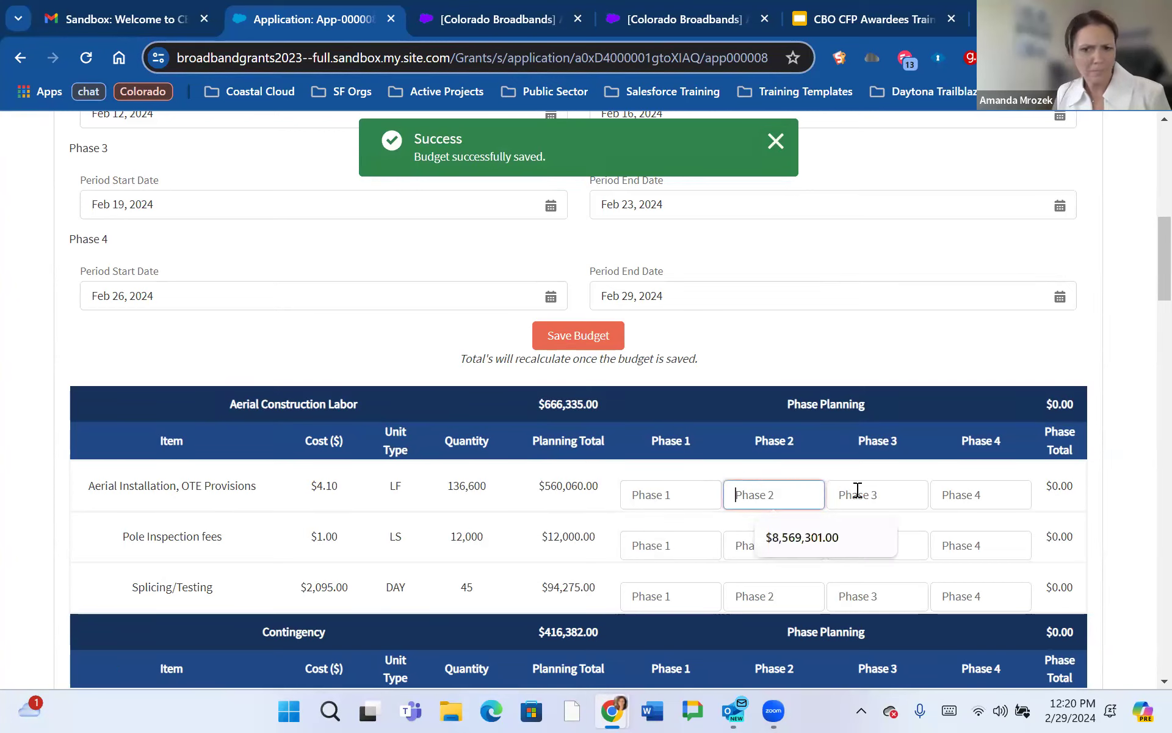
left_click(858, 492)
left_click(976, 494)
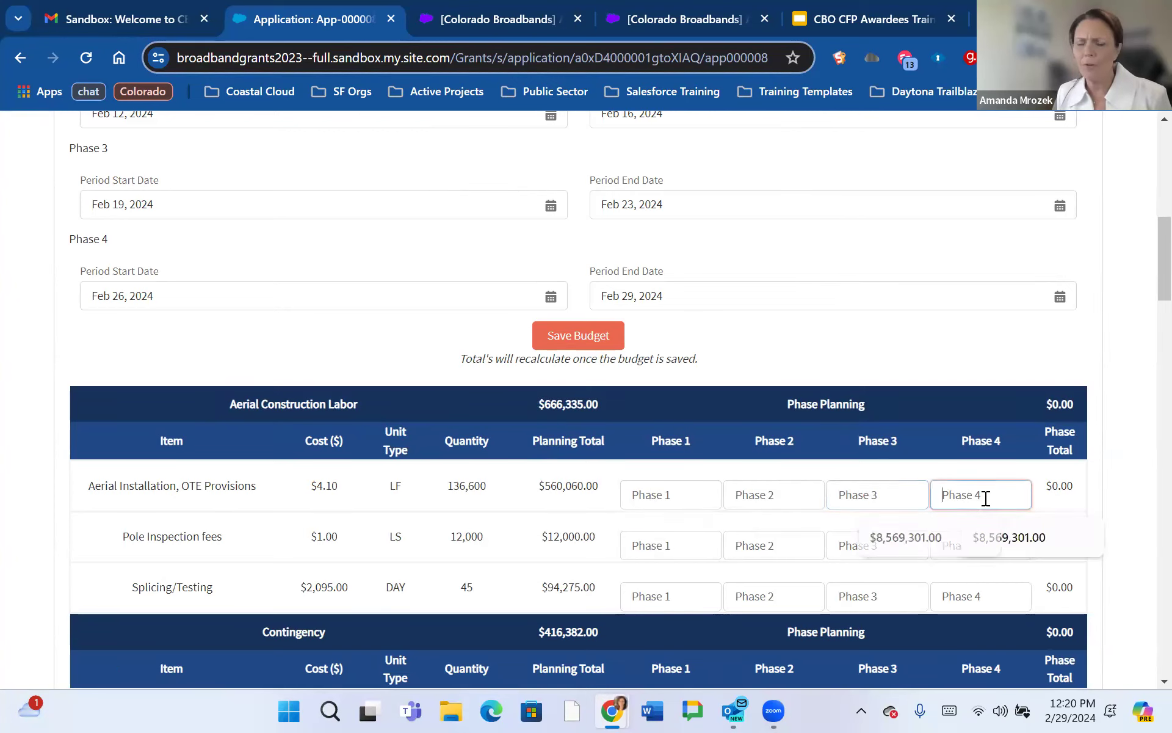
left_click(675, 497)
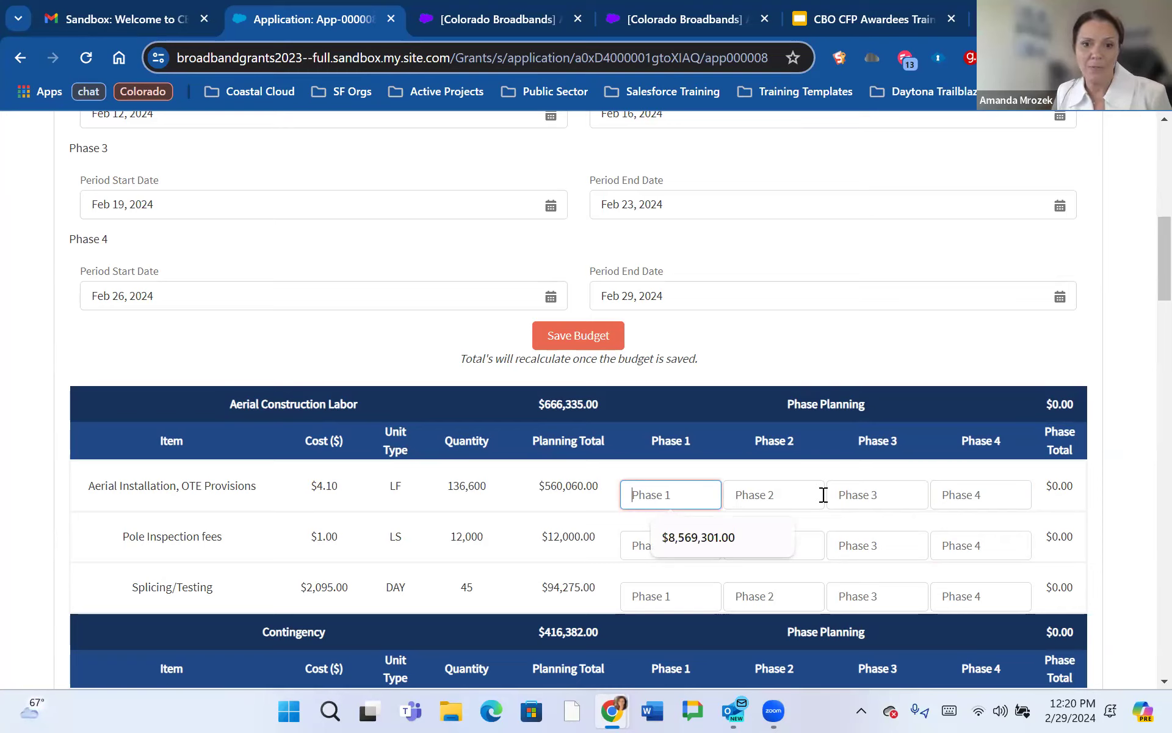
left_click(891, 494)
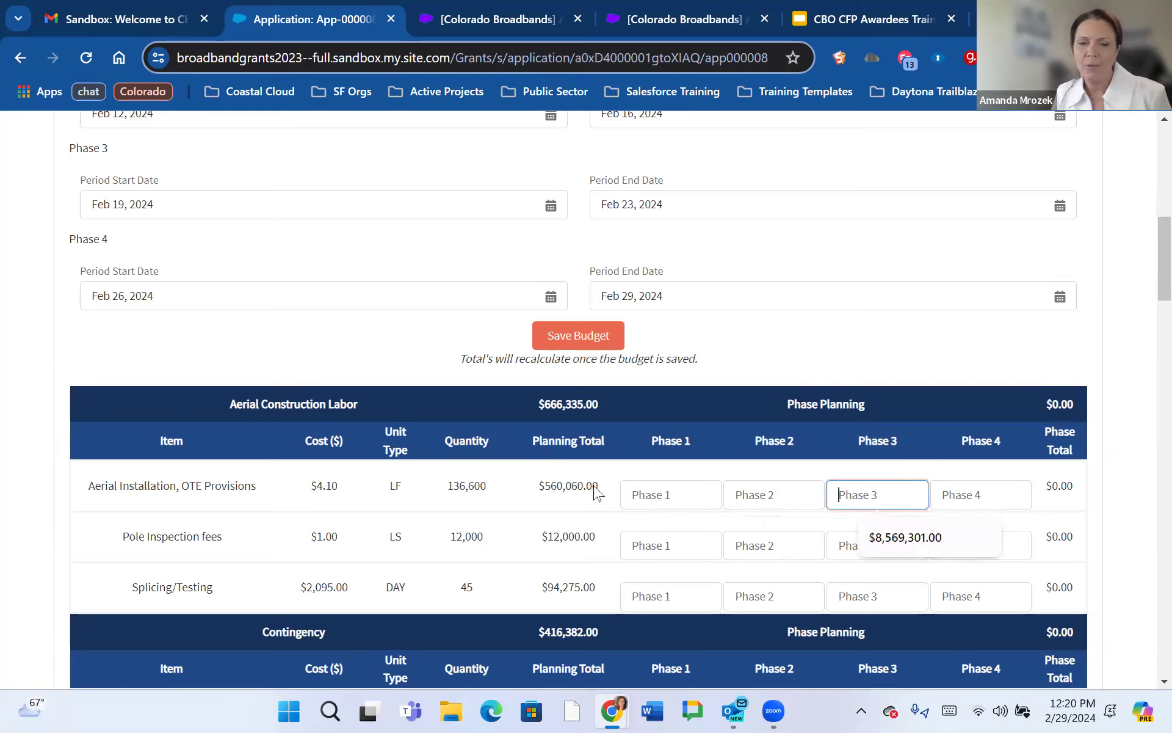
left_click(673, 496)
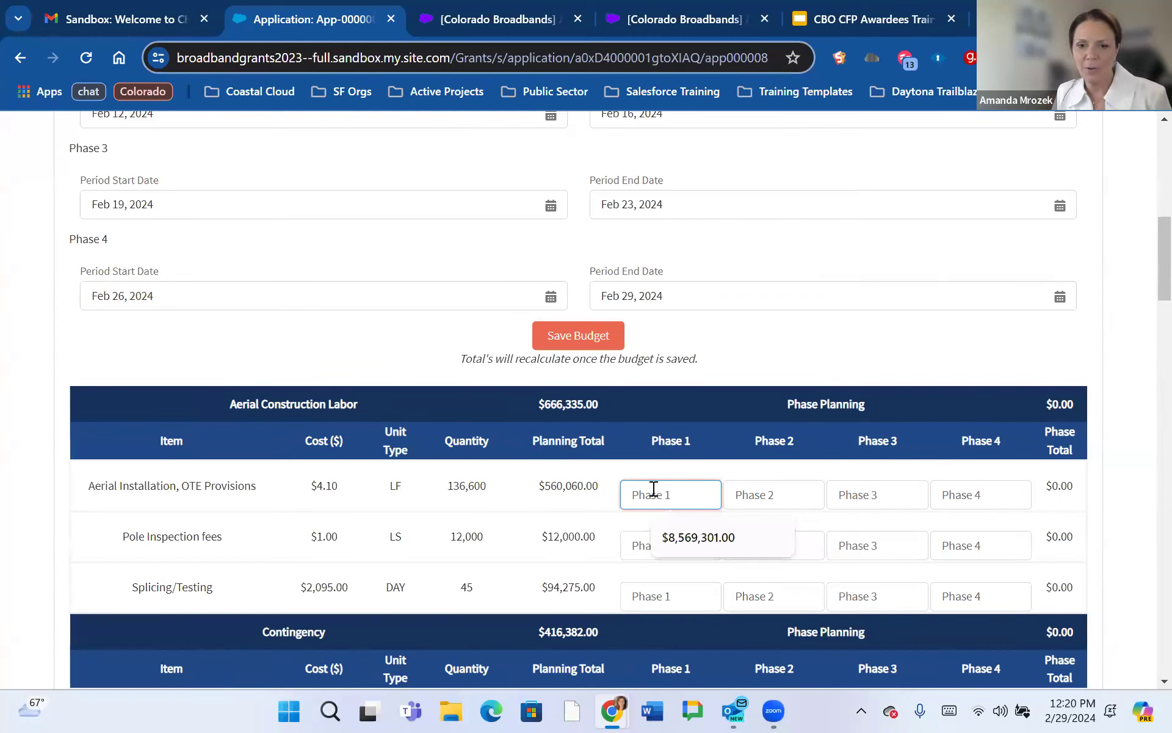
Enter 3,000 for each of the four phases of the Pole Inspection fees item and save the budget.
scroll(512, 547, "down", 3)
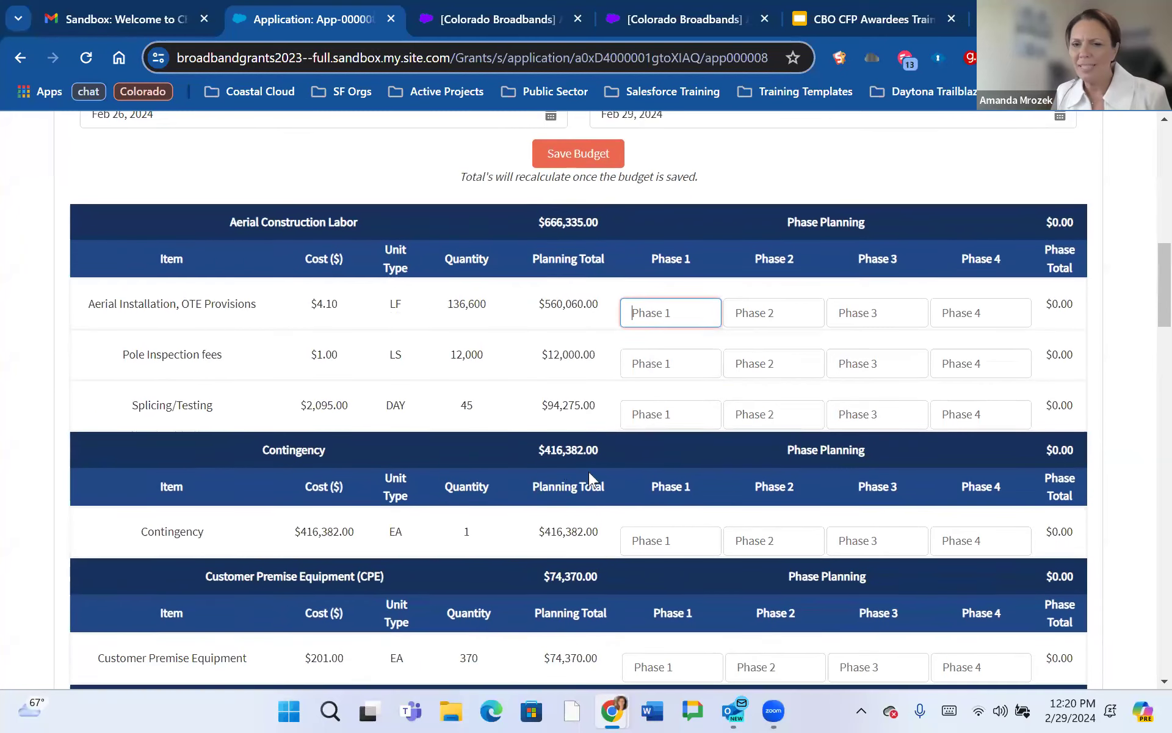
left_click(705, 362)
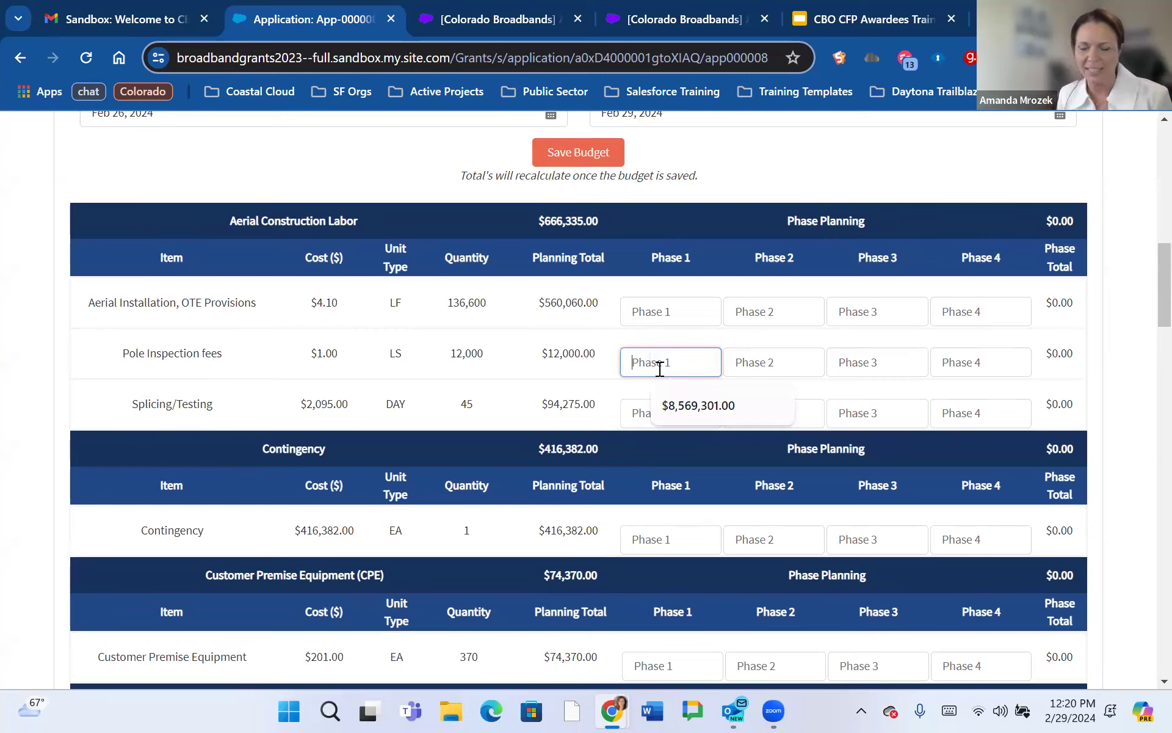
type("300")
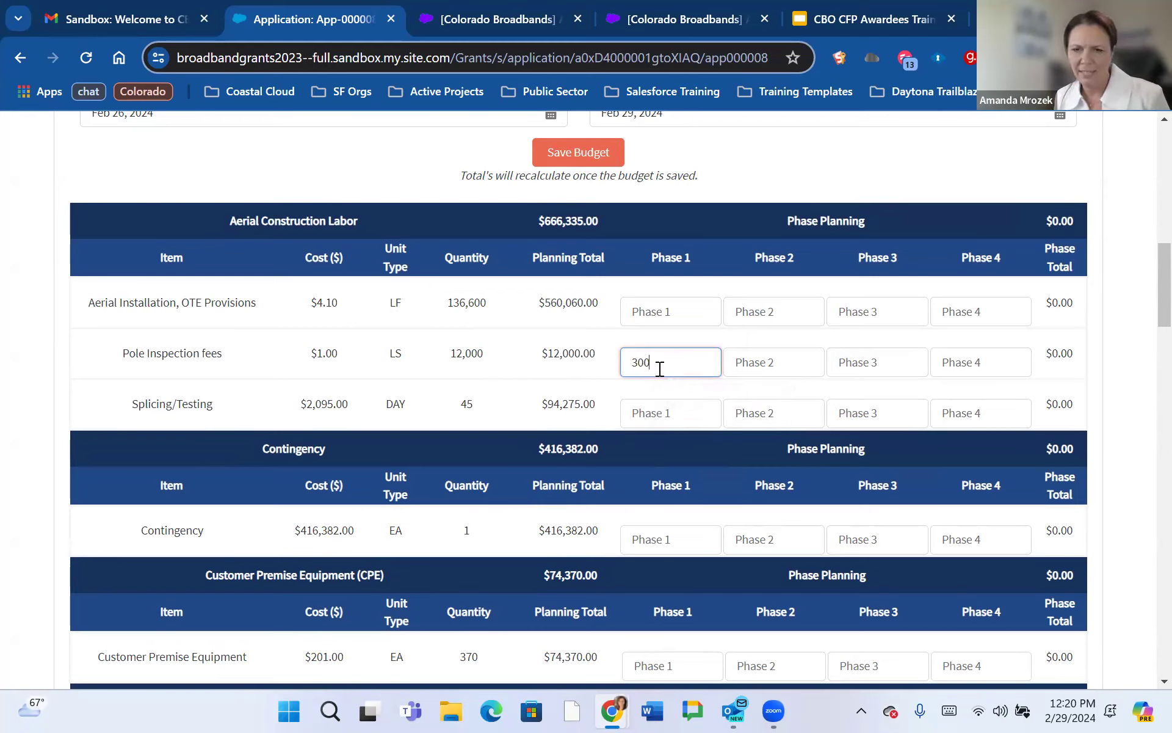
type("0")
key("Tab")
type("3000")
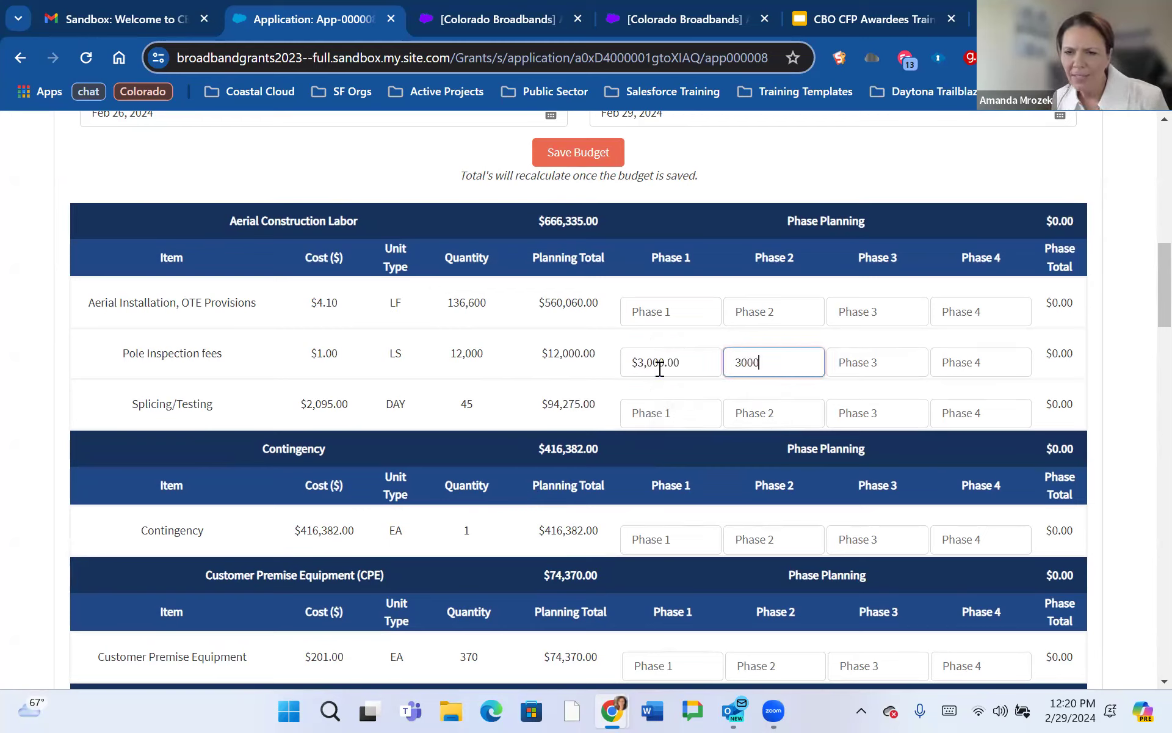
key("Tab")
type("3,000")
key("Tab")
type("3,000")
key("Tab")
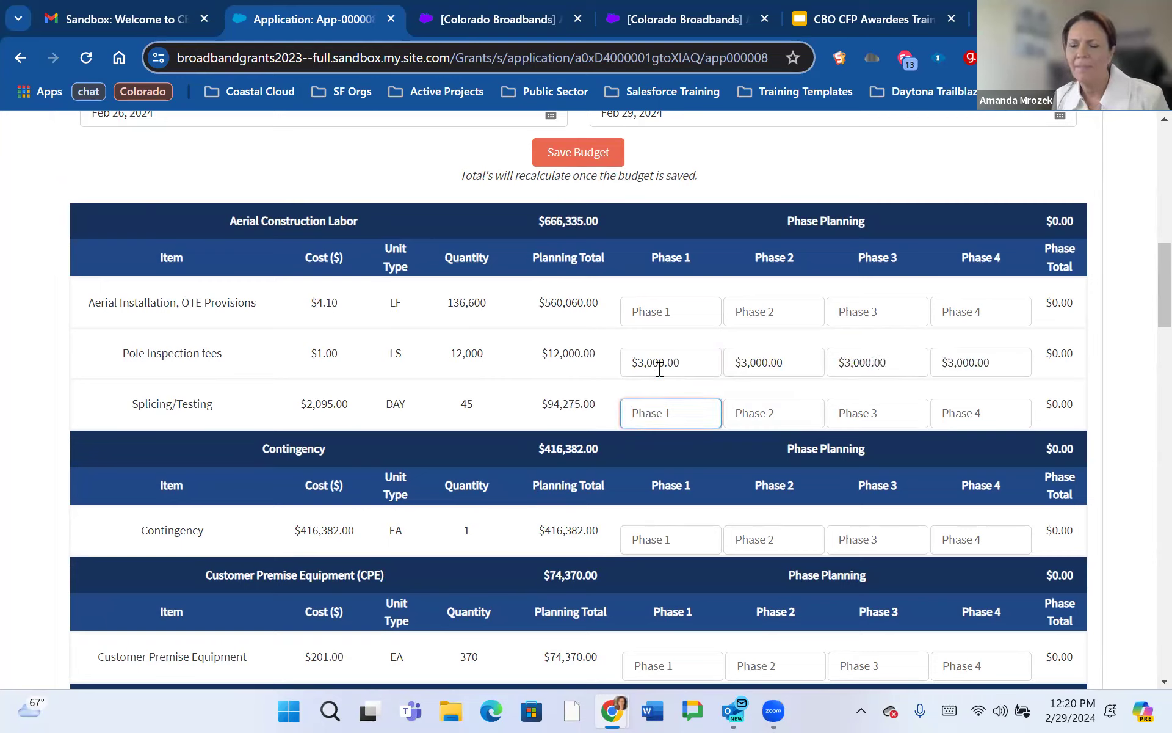
left_click(581, 156)
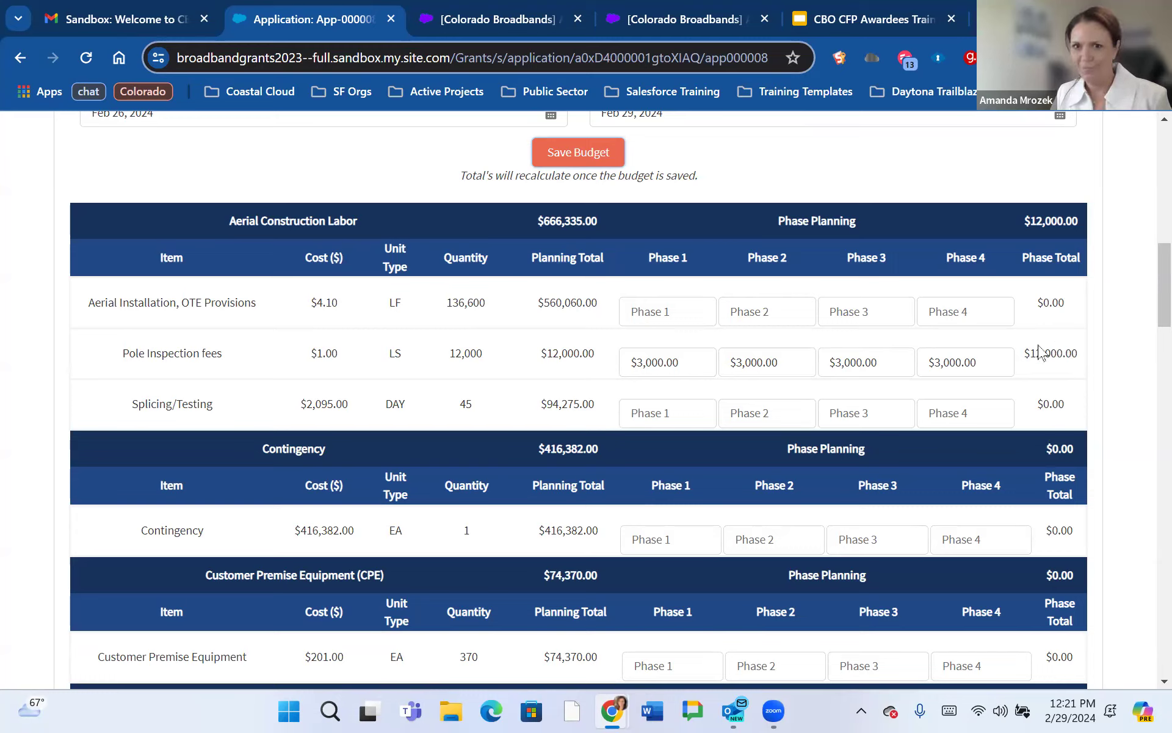
Clear the Phase 1 to Phase 4 amounts of the Pole Inspection fees item.
left_click(650, 363)
double_click(651, 363)
key("BackSpace")
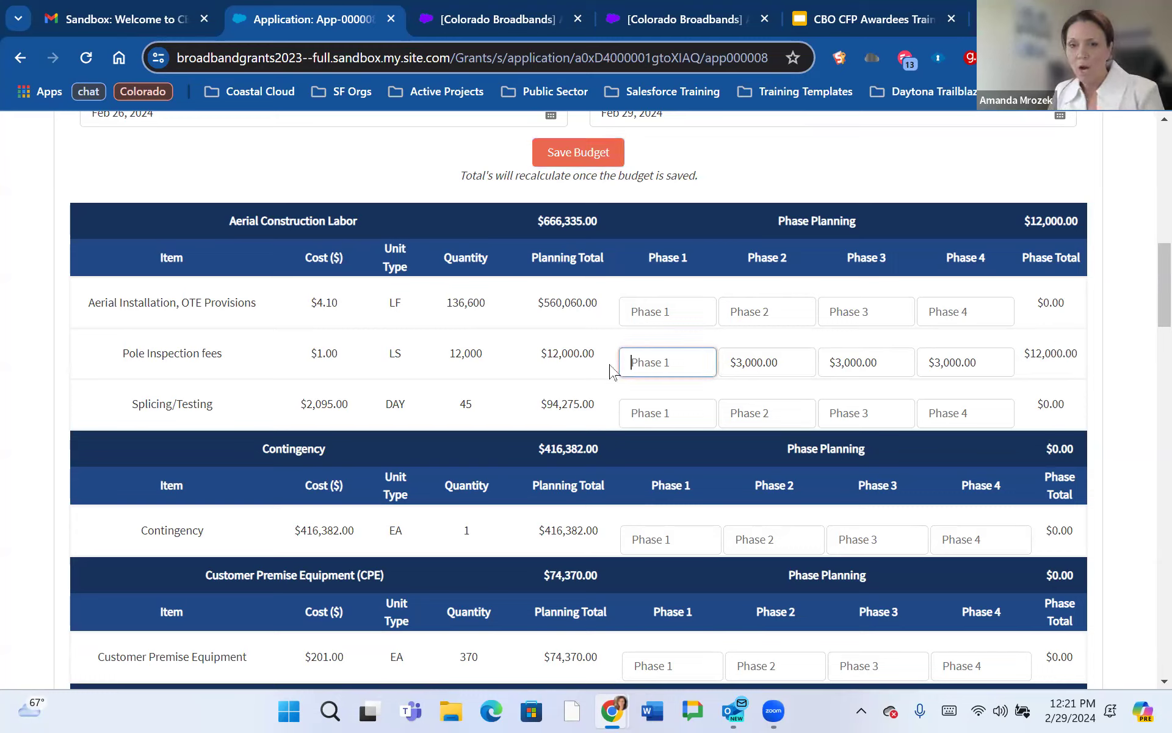
double_click(737, 364)
key("BackSpace")
double_click(879, 365)
key("BackSpace")
double_click(963, 364)
key("BackSpace")
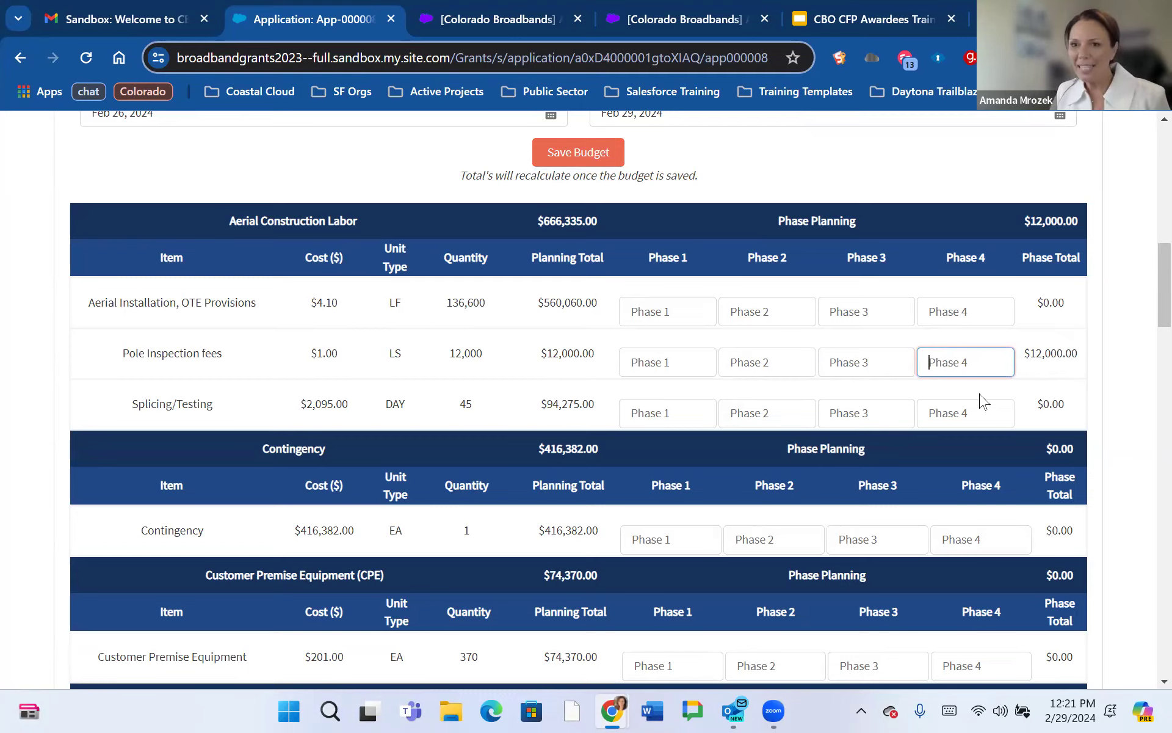
Review the remaining budget categories and copy the total amount from the budget summary.
scroll(972, 394, "down", 3)
scroll(972, 393, "down", 20)
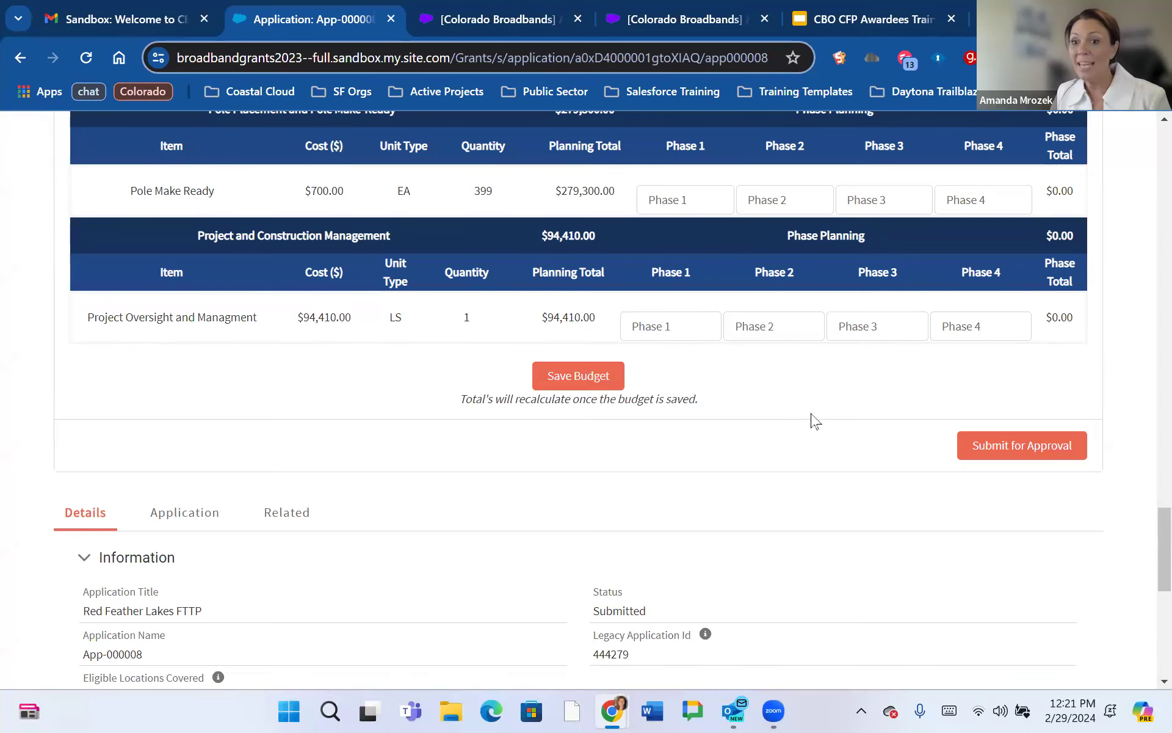
scroll(814, 415, "up", 20)
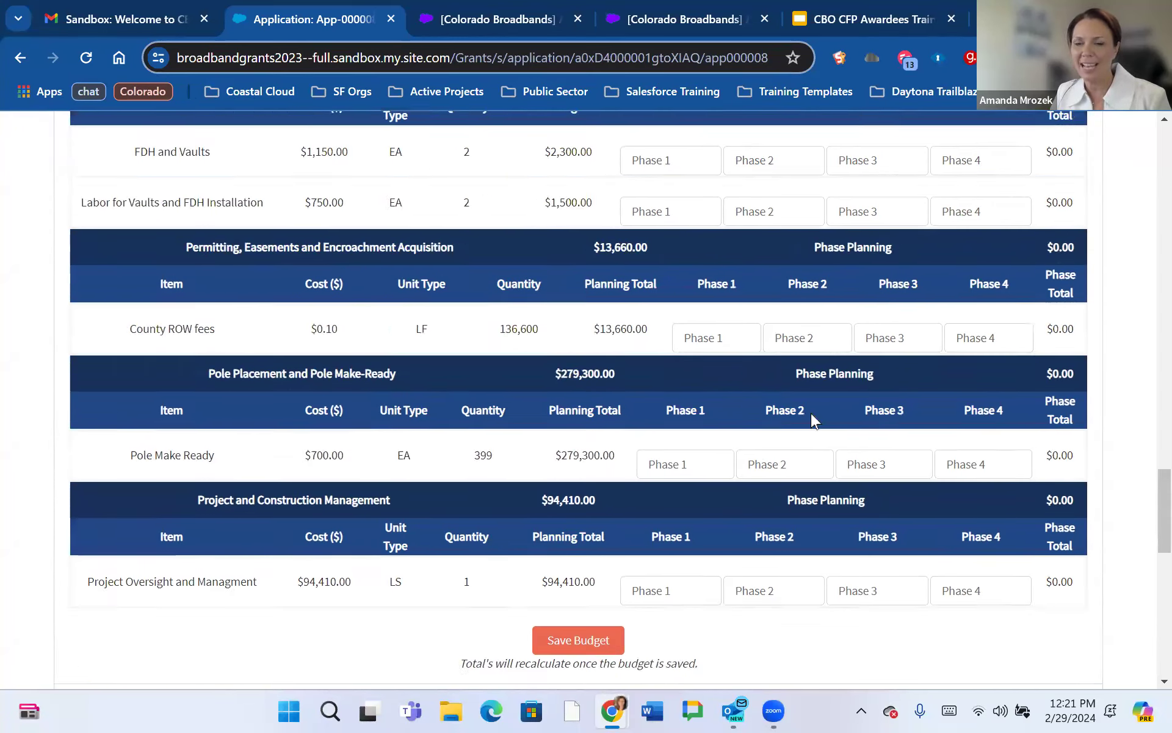
scroll(671, 440, "up", 4)
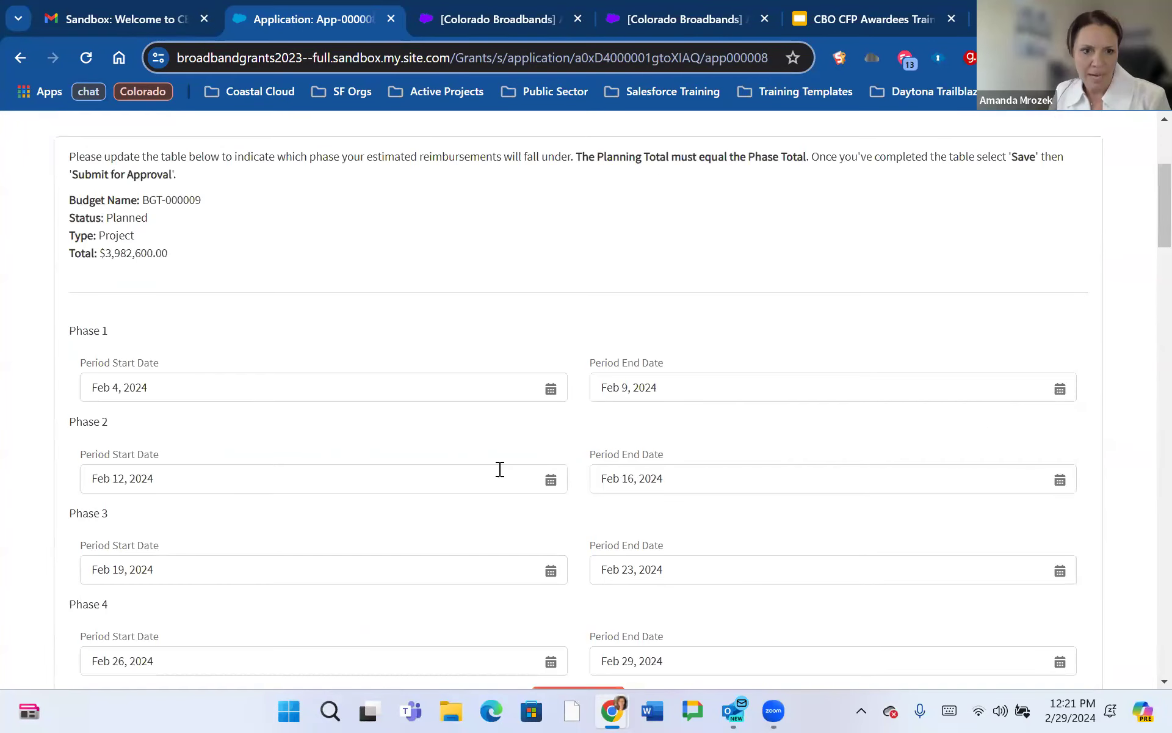
scroll(215, 437, "down", 4)
scroll(163, 369, "up", 4)
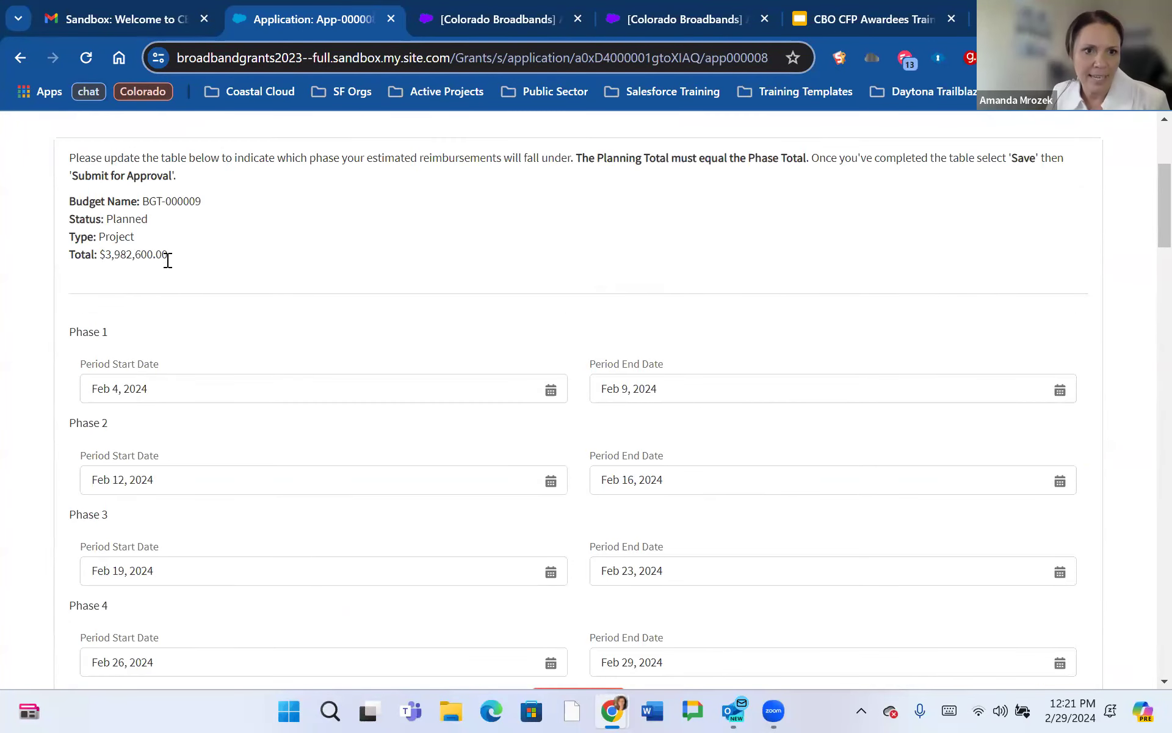
left_click_drag(171, 256, 105, 255)
key("ctrl+c")
Paste the copied total of 3,982,600.00 as the Phase 1 amount of the Aerial Installation, OTE Provisions item.
scroll(702, 387, "down", 6)
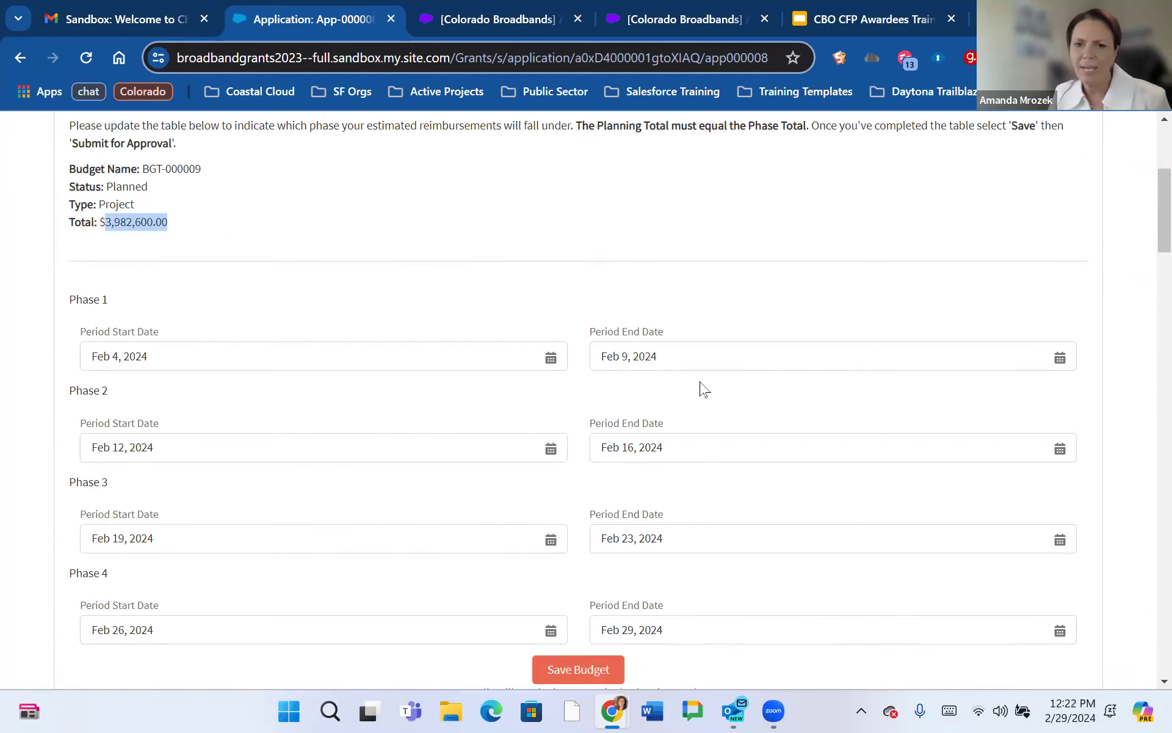
left_click(654, 400)
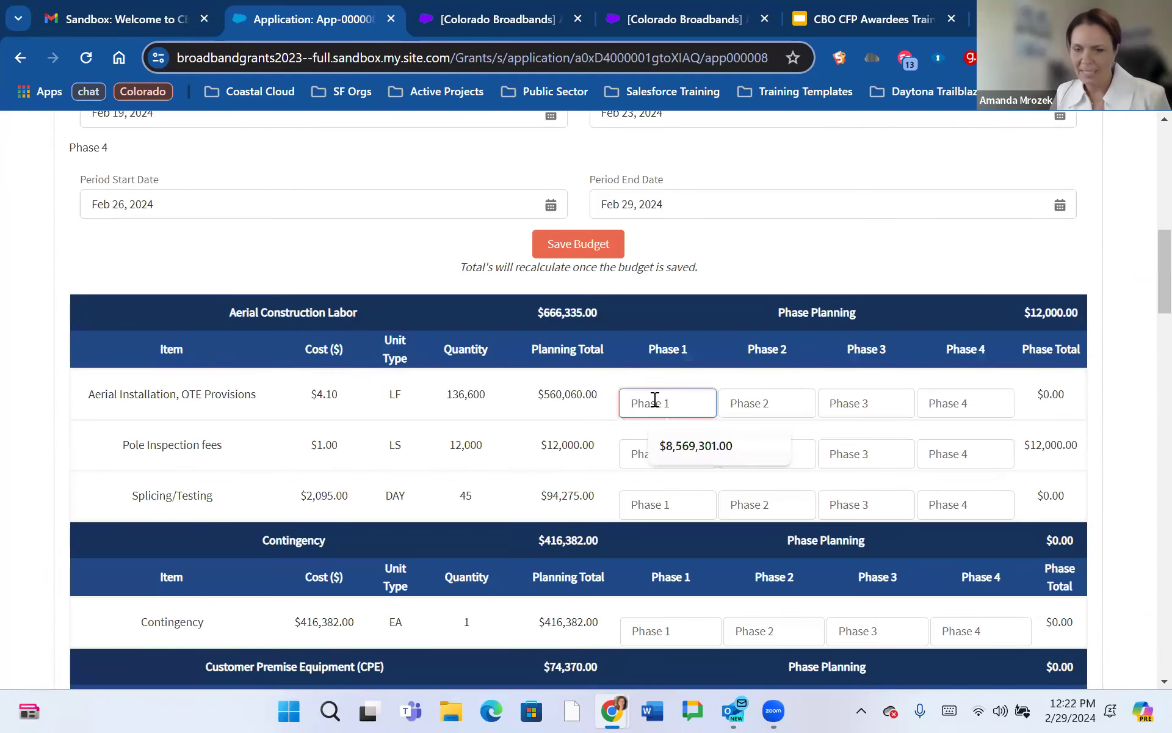
key("ctrl+v")
scroll(787, 444, "down", 12)
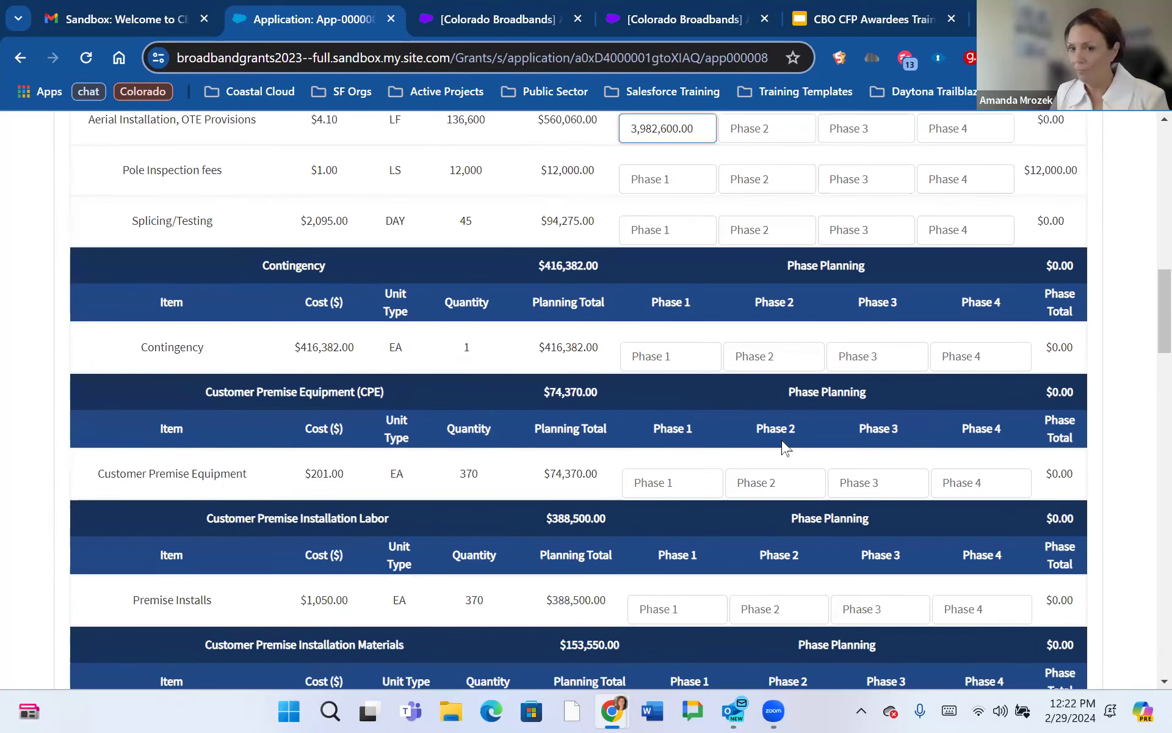
scroll(786, 448, "down", 17)
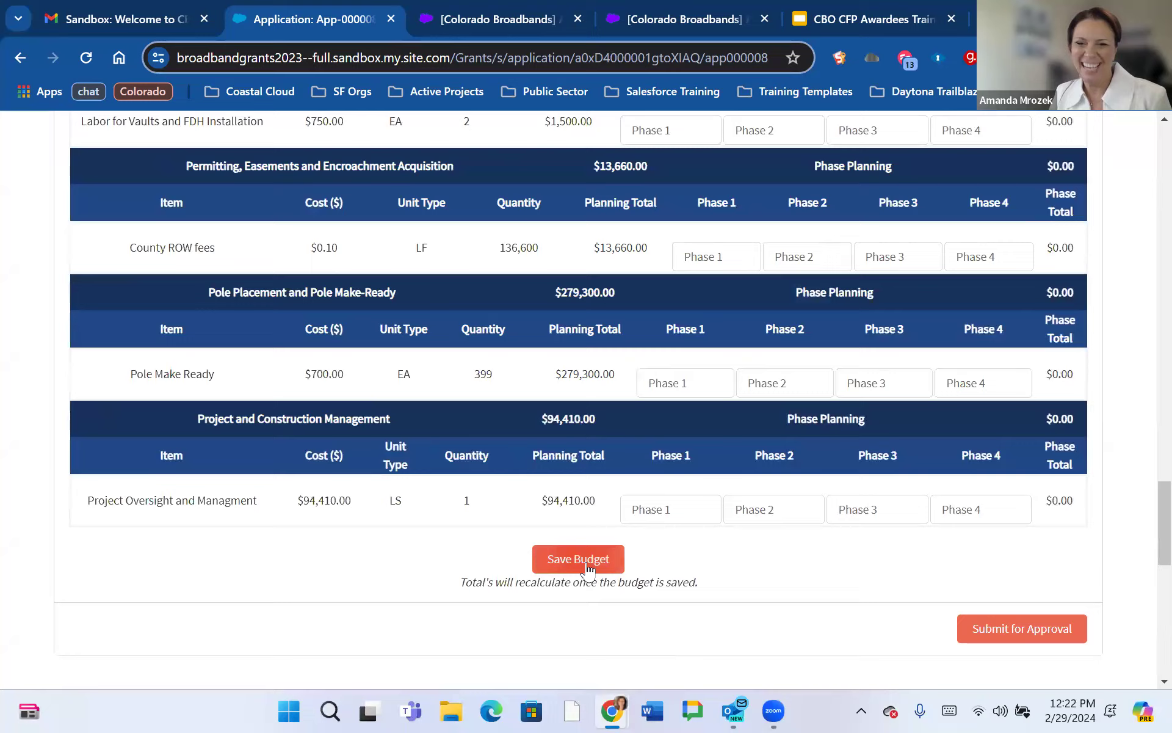
Save the budget and submit it for approval.
left_click(587, 568)
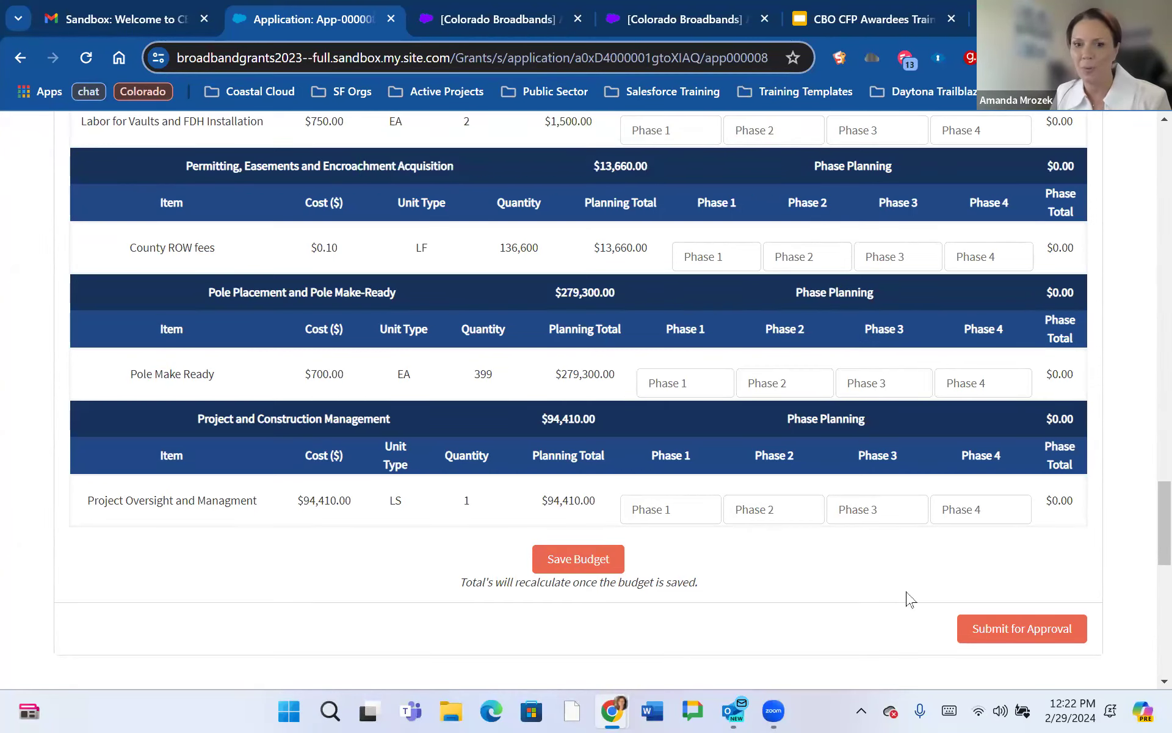
left_click(1000, 631)
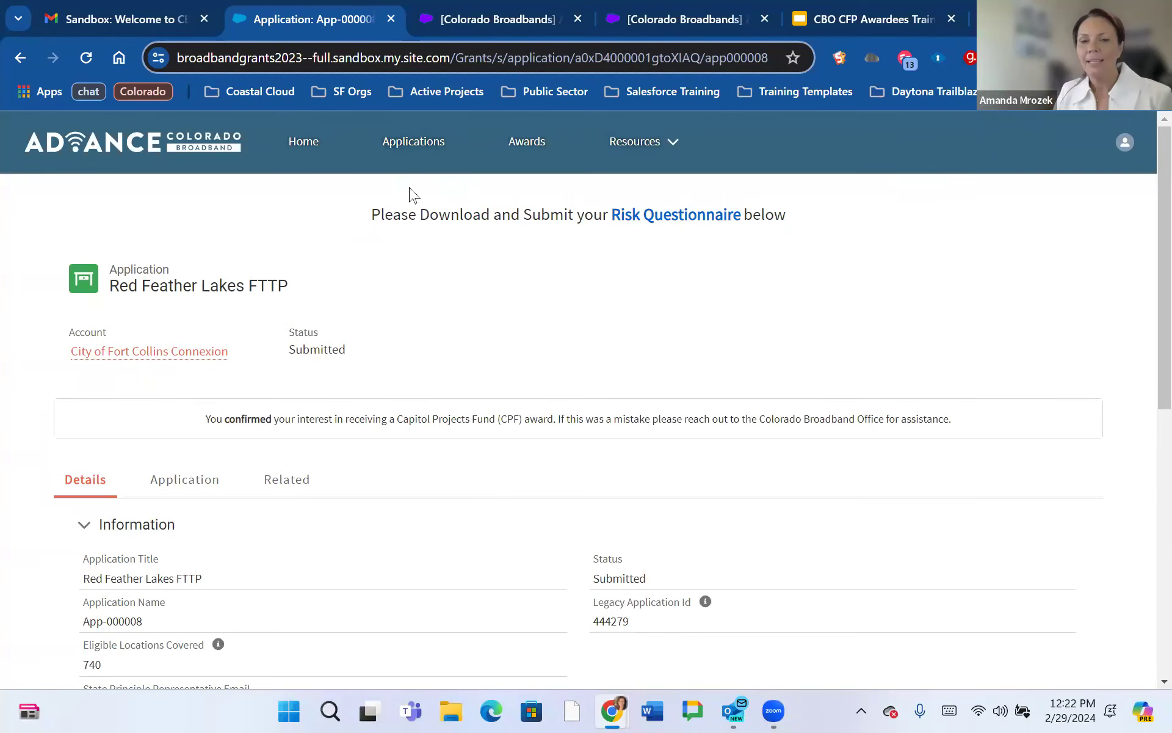
scroll(579, 372, "down", 4)
scroll(559, 419, "up", 4)
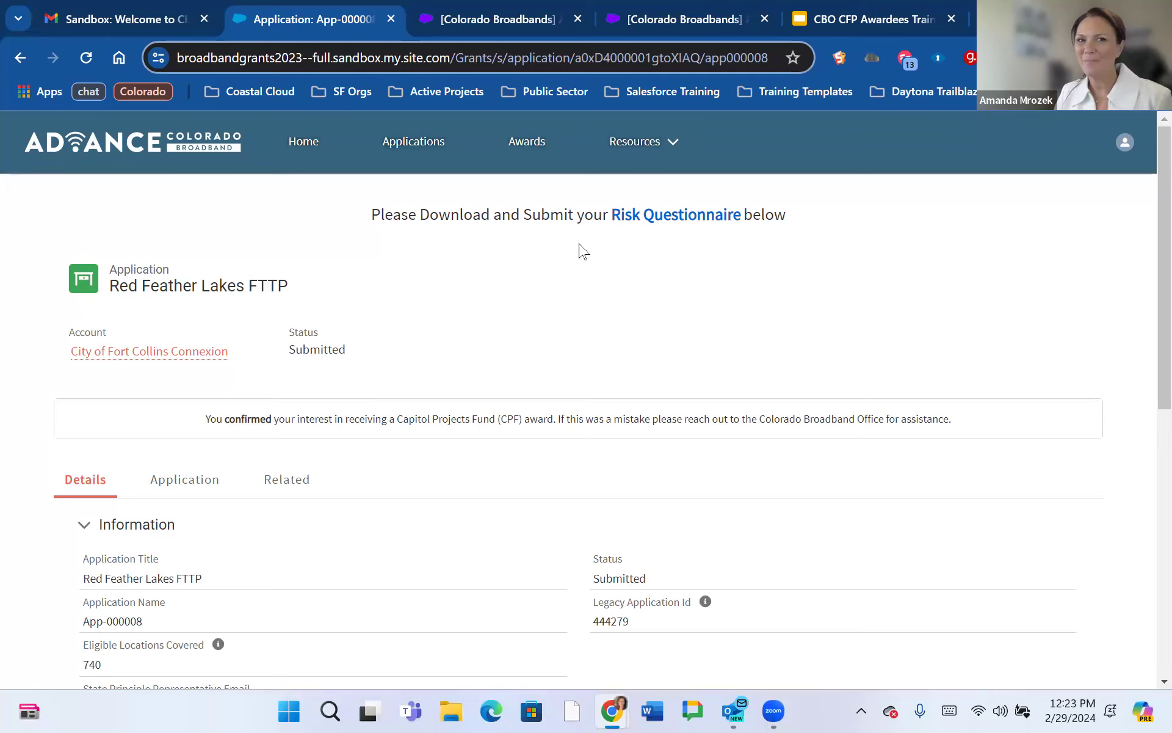
Return to the portal's home page and open the Poudre Park FTTP application (App-000017) from the applications list.
left_click(633, 373)
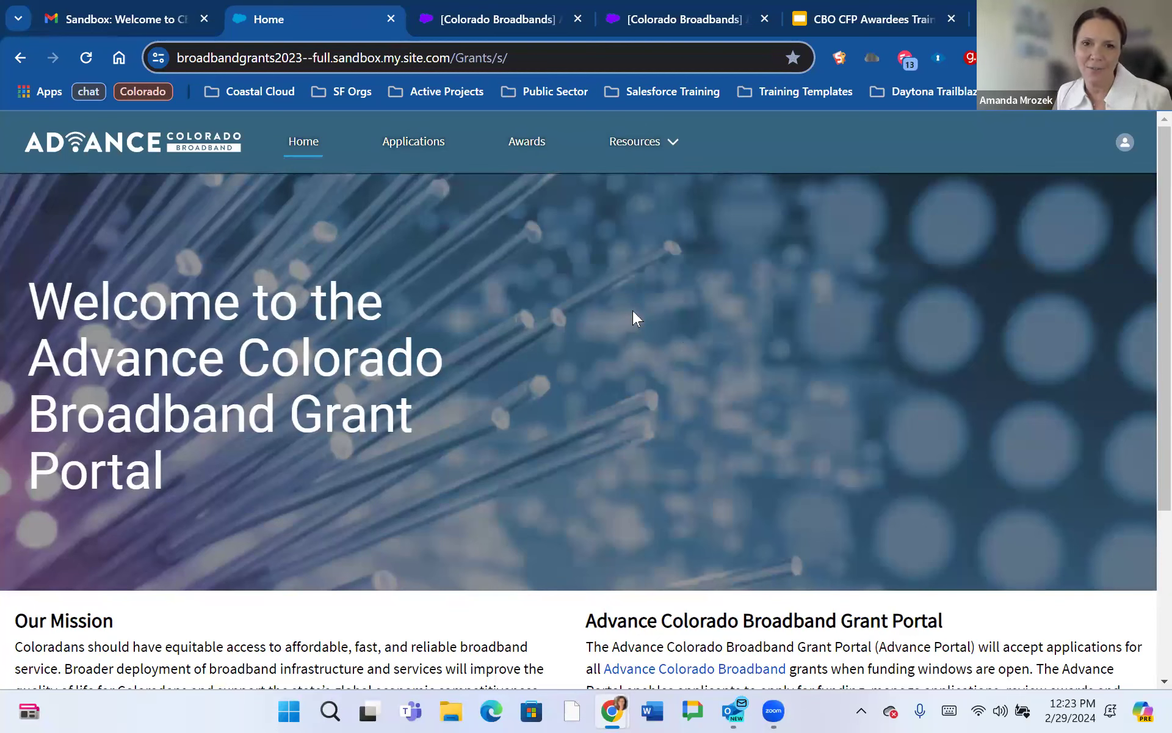
left_click(421, 153)
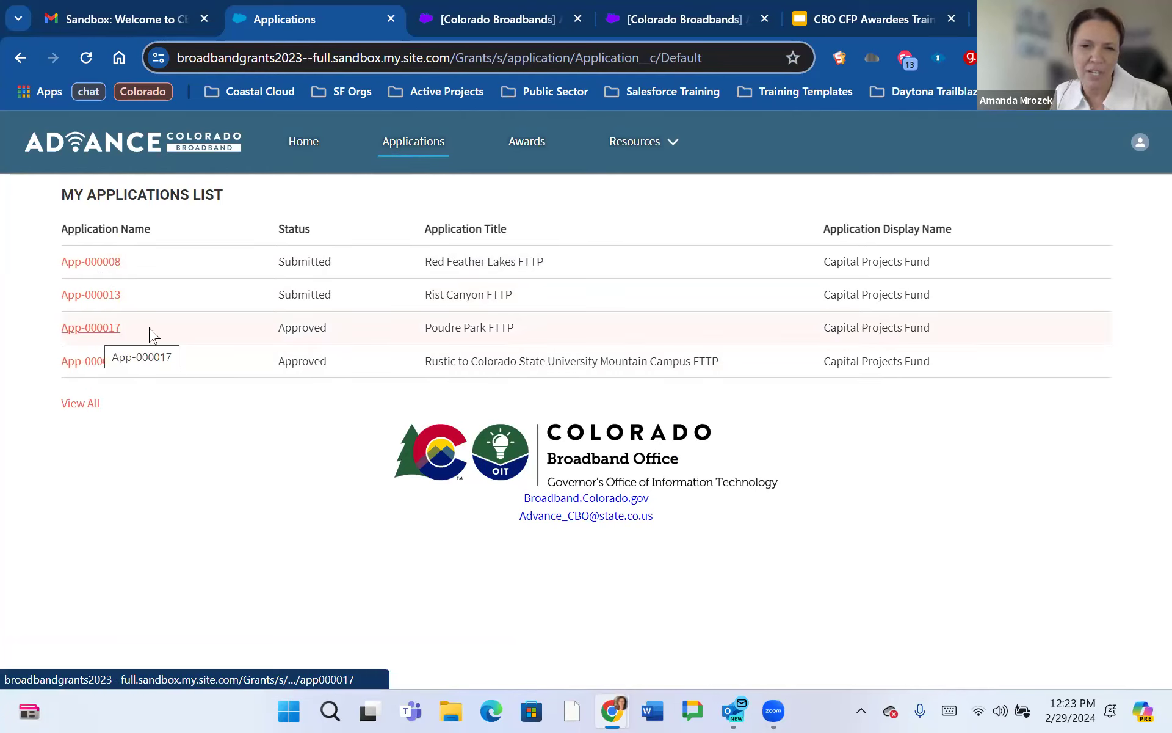
left_click(92, 329)
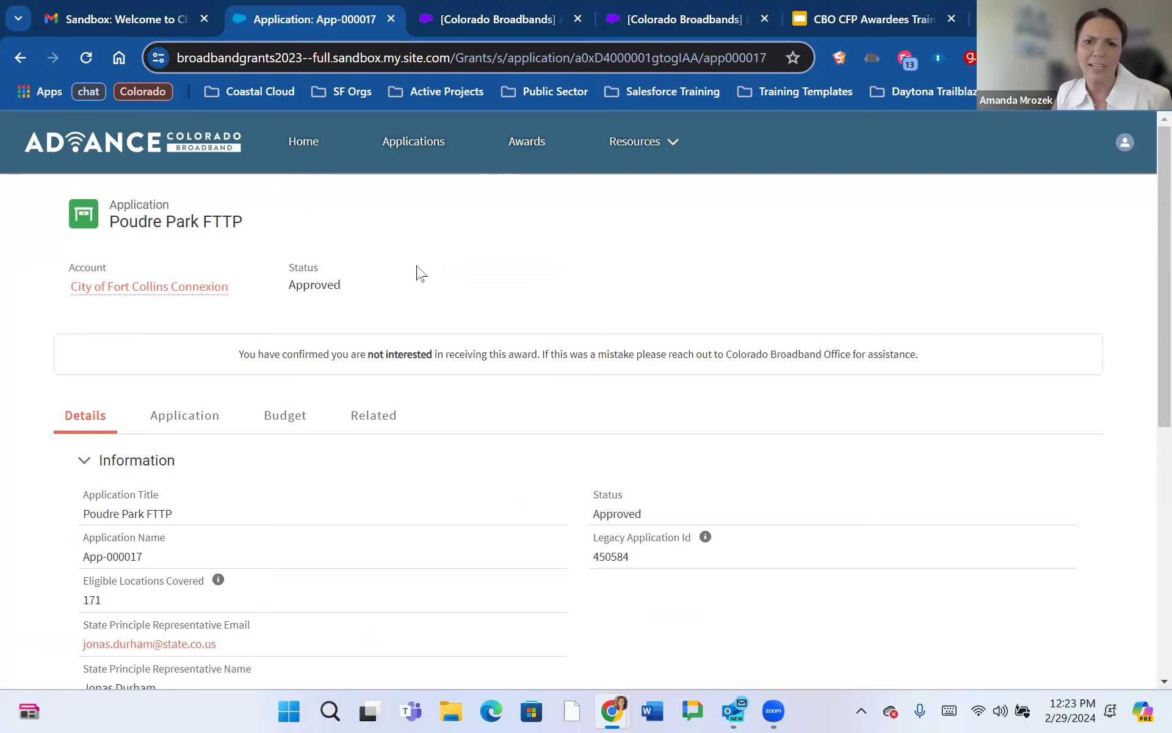
Reopen the Red Feather Lakes FTTP application (App-000008) from the applications list and review its award interest notice and details.
left_click(421, 146)
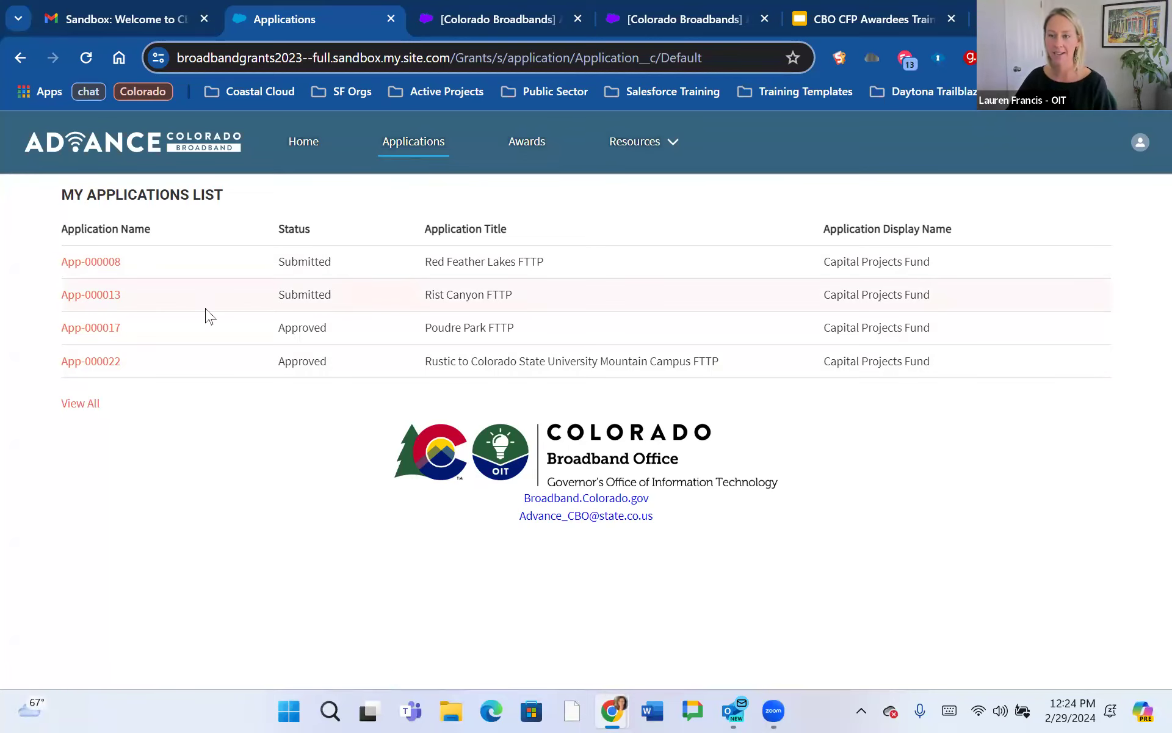
left_click(98, 262)
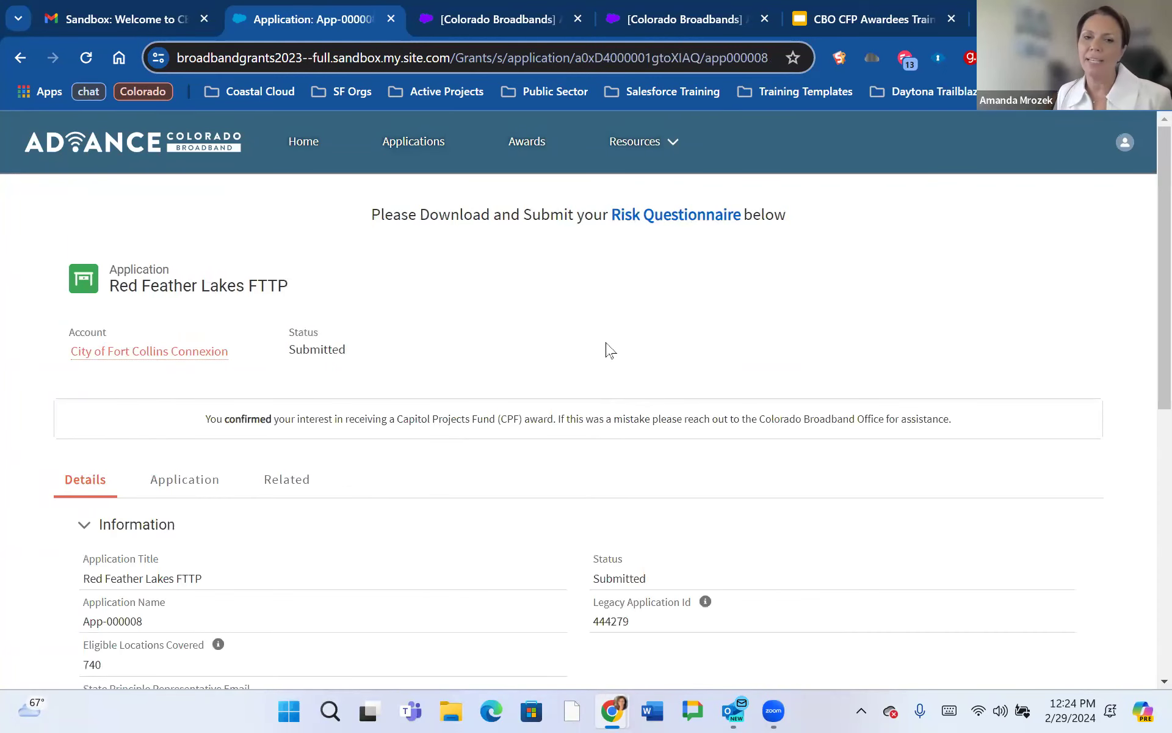
scroll(329, 369, "down", 3)
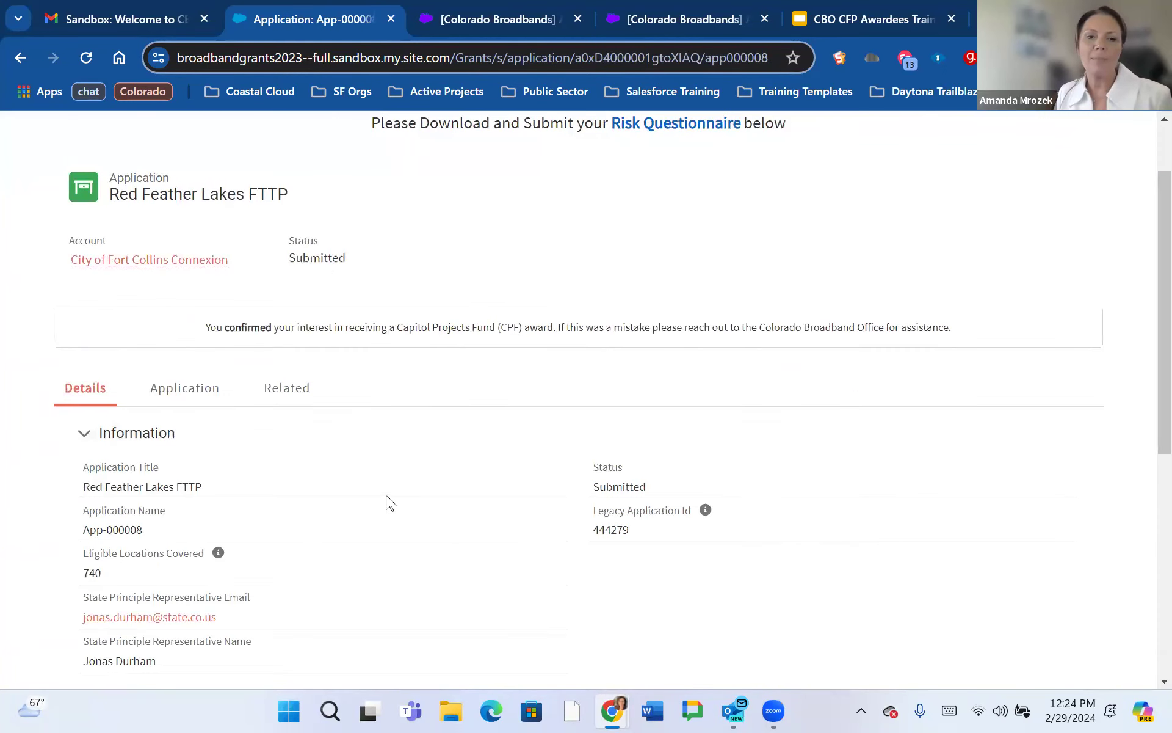
scroll(359, 489, "up", 3)
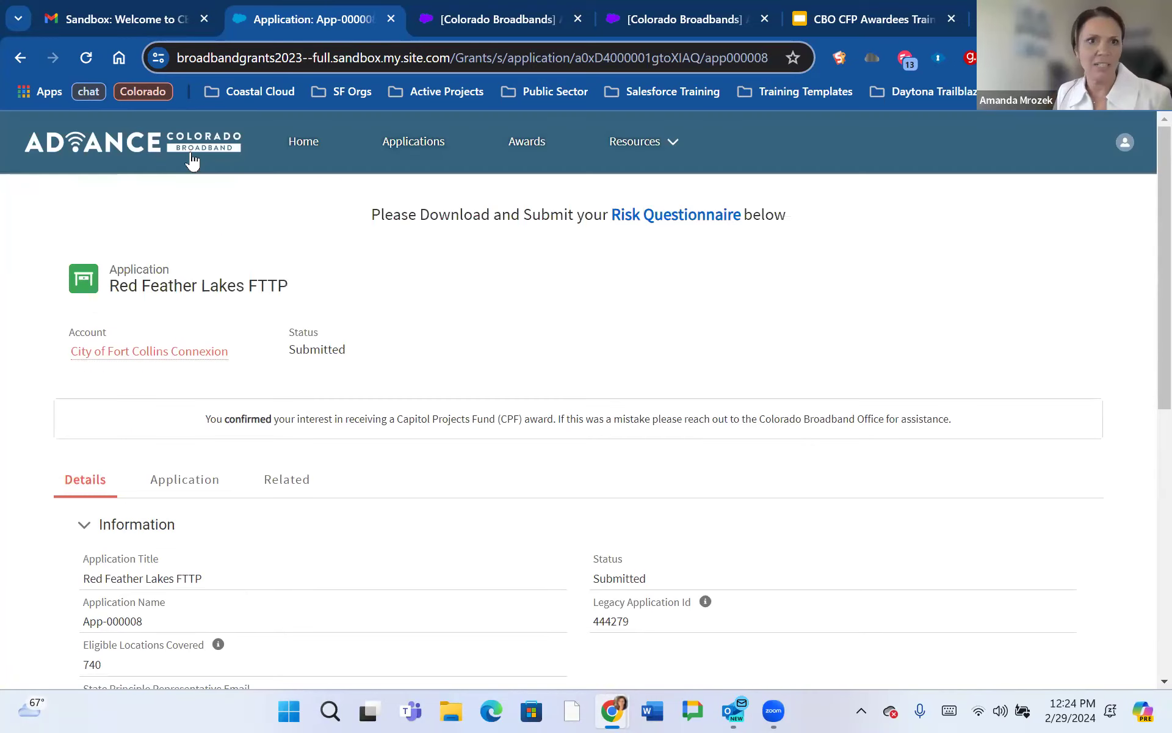
Open the Rist Canyon FTTP application (App-000013) from the applications list and review its award interest question and details.
left_click(417, 160)
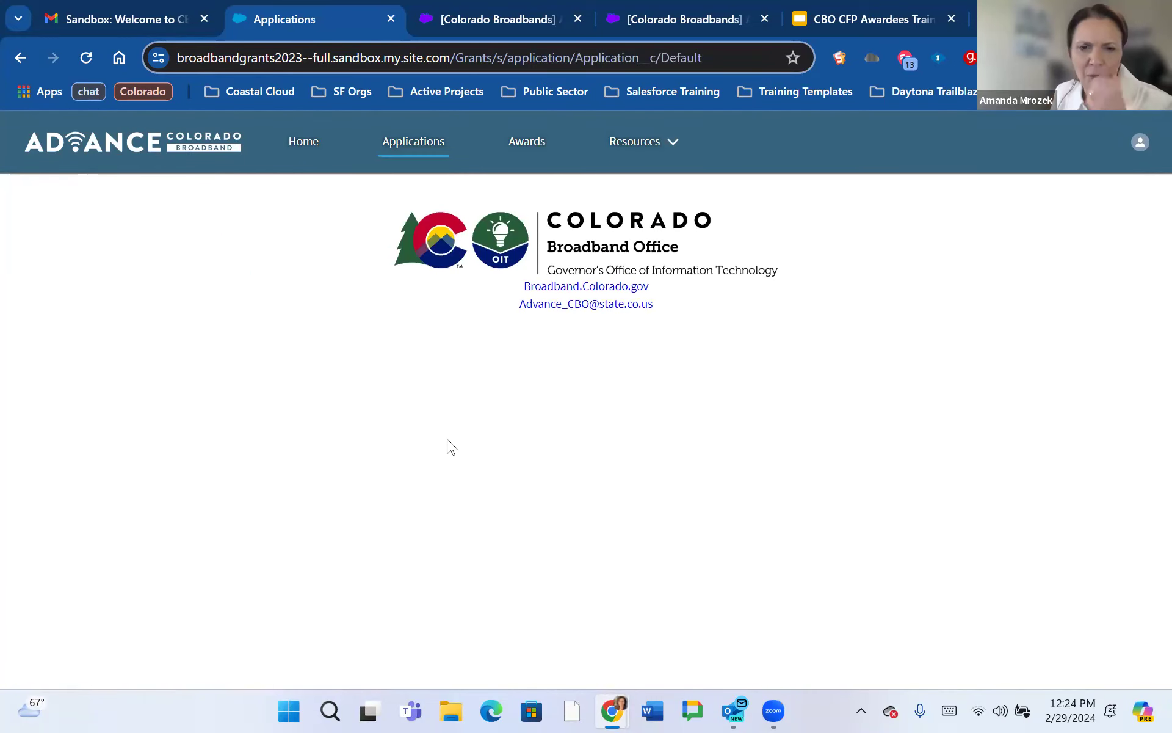
left_click(98, 296)
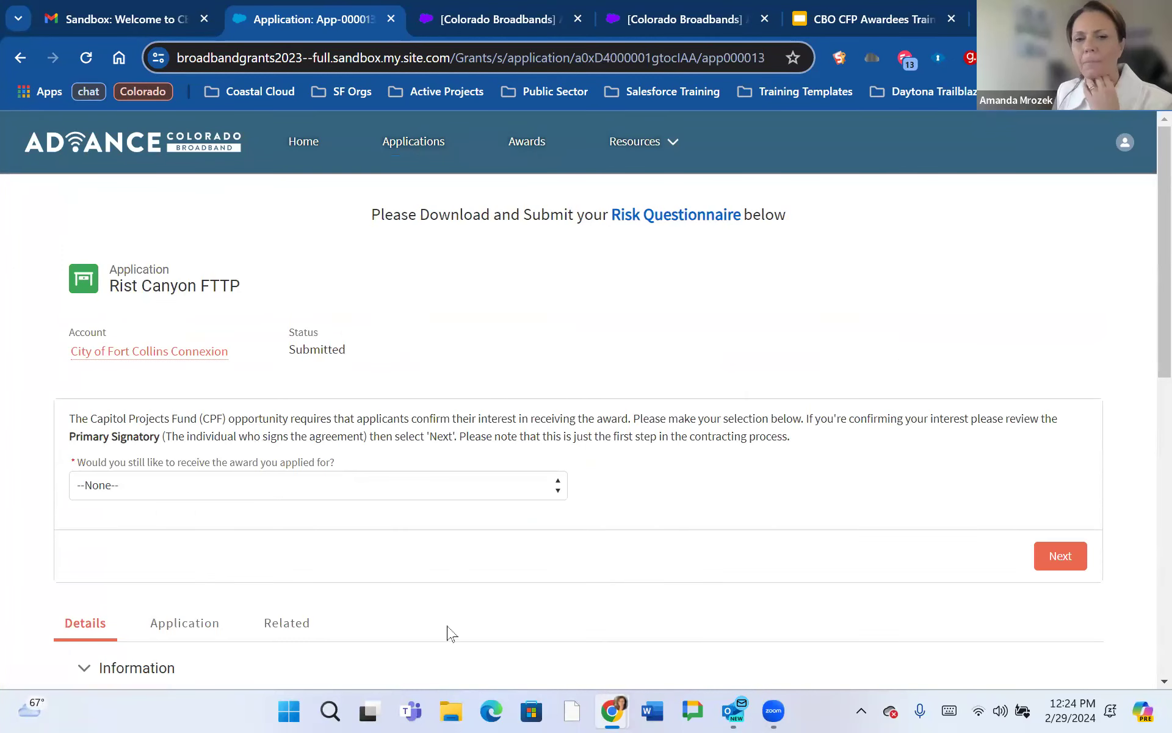
scroll(261, 357, "down", 1)
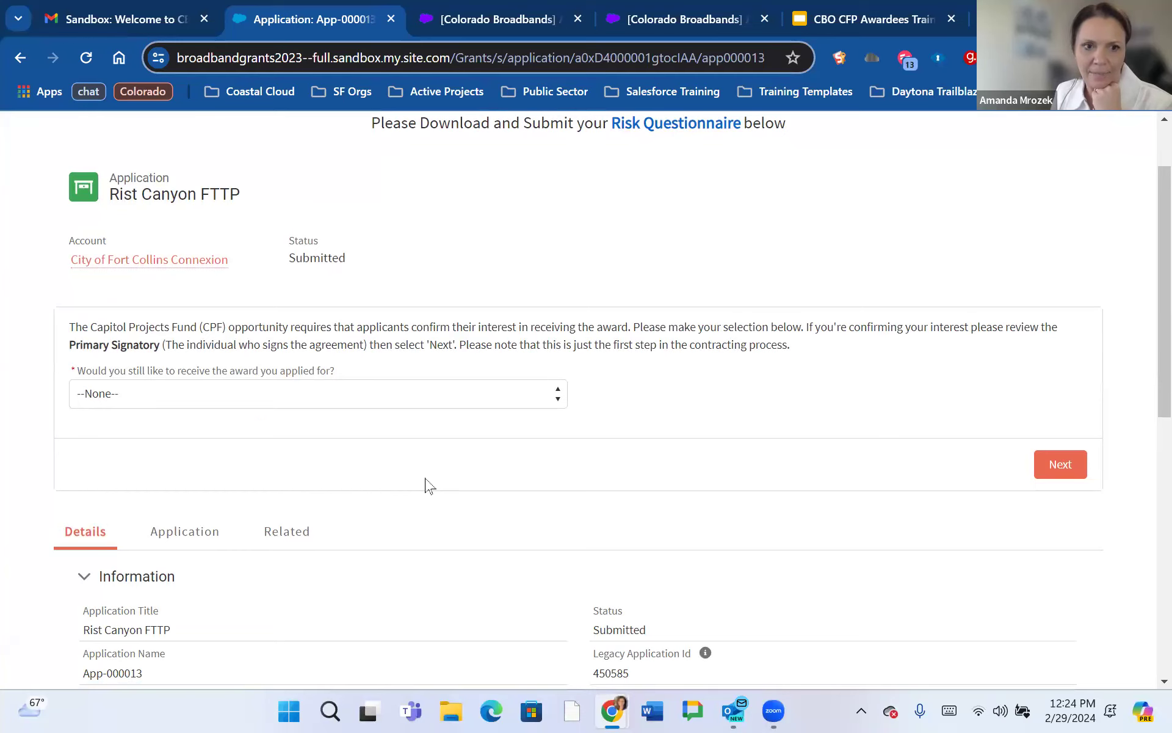
scroll(430, 486, "down", 2)
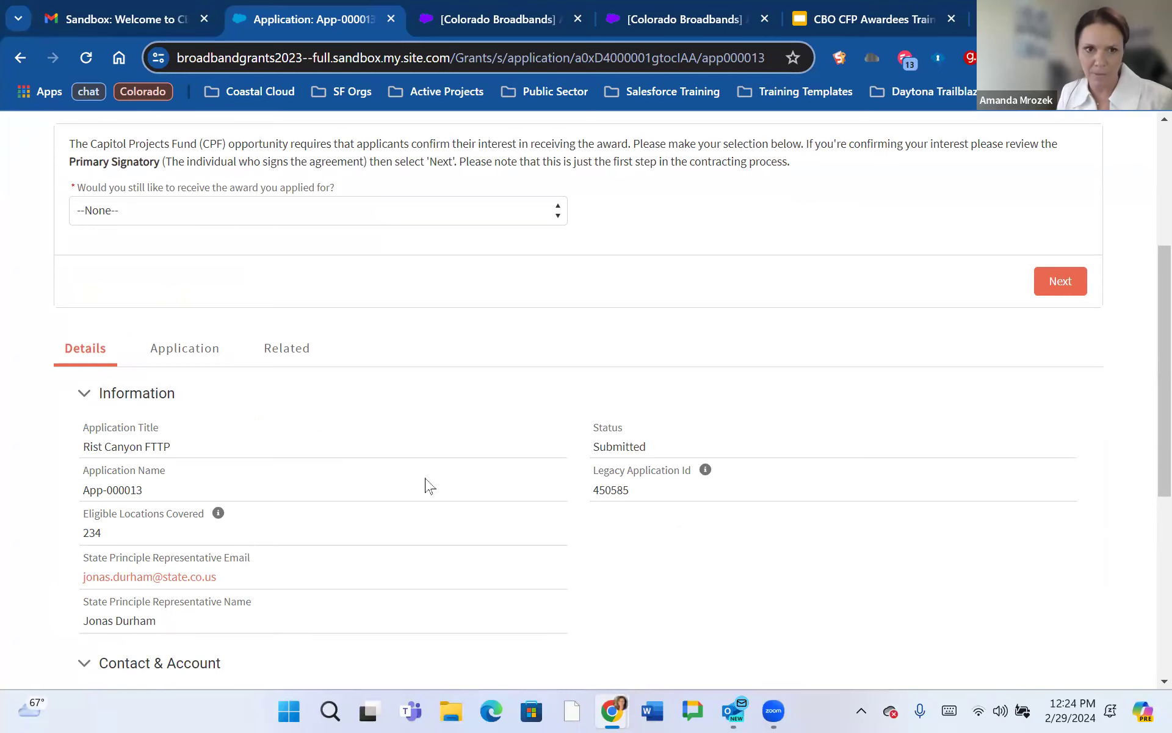
Answer Yes to still wanting to receive the award on the Rist Canyon FTTP application.
scroll(430, 486, "up", 1)
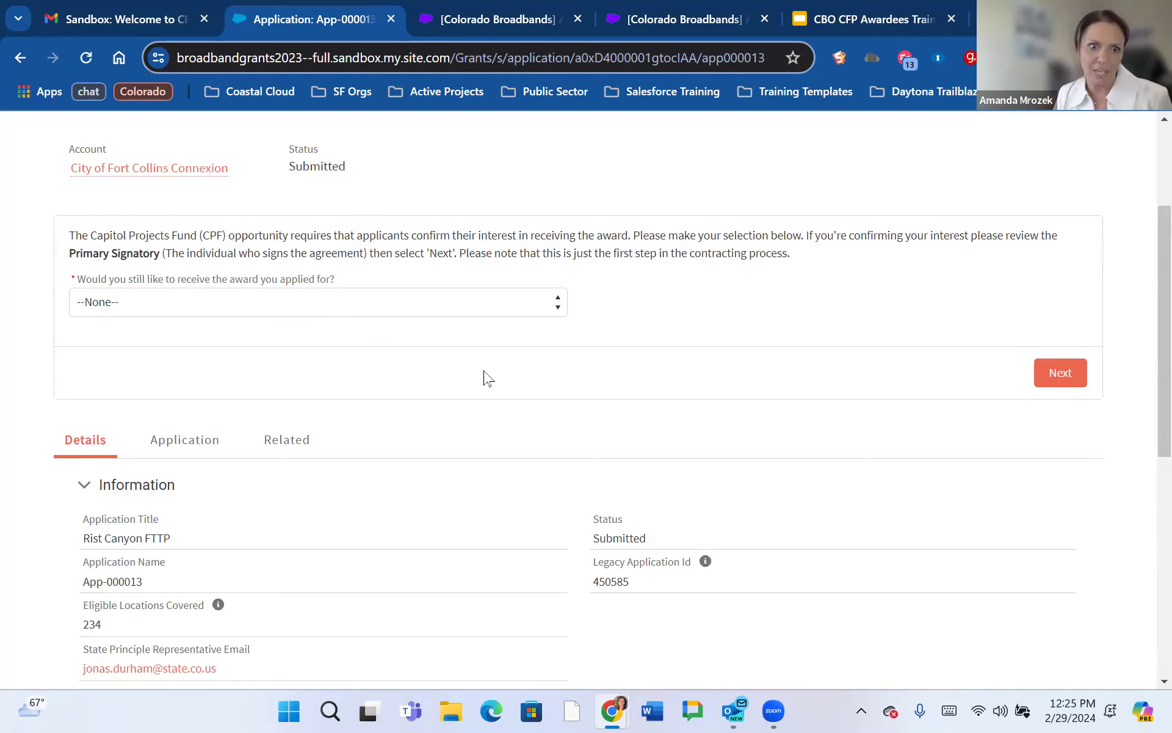
scroll(488, 379, "down", 1)
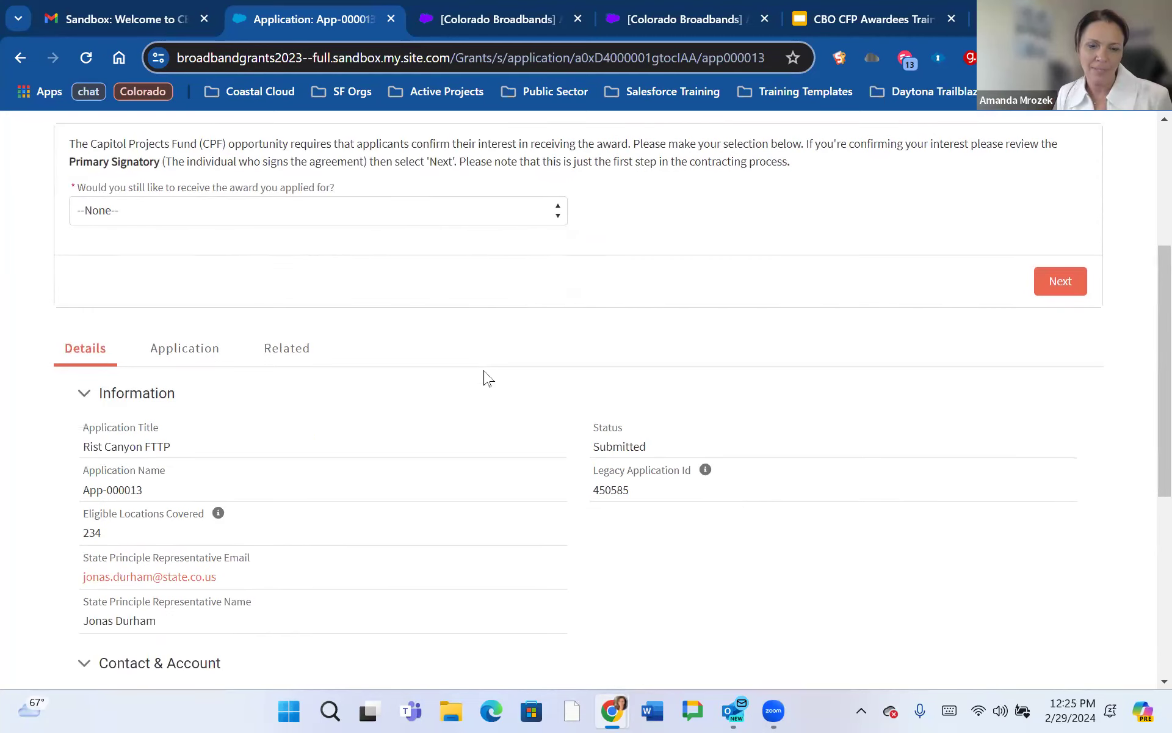
scroll(488, 379, "up", 1)
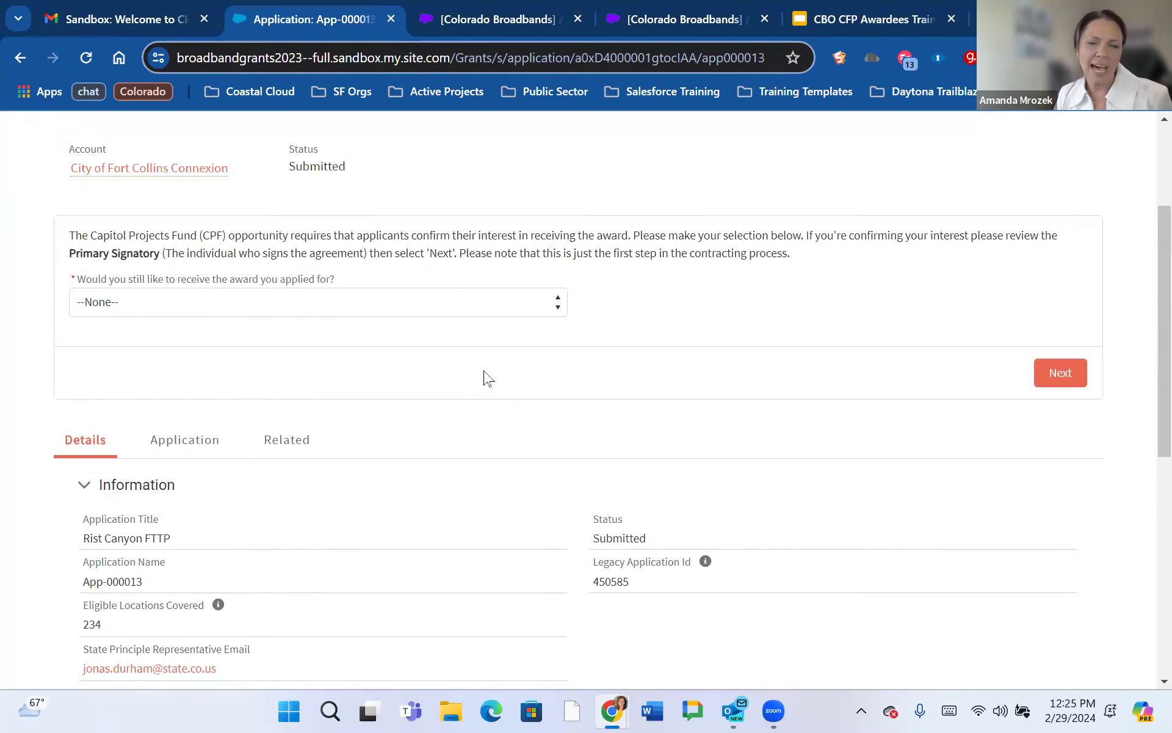
left_click(294, 310)
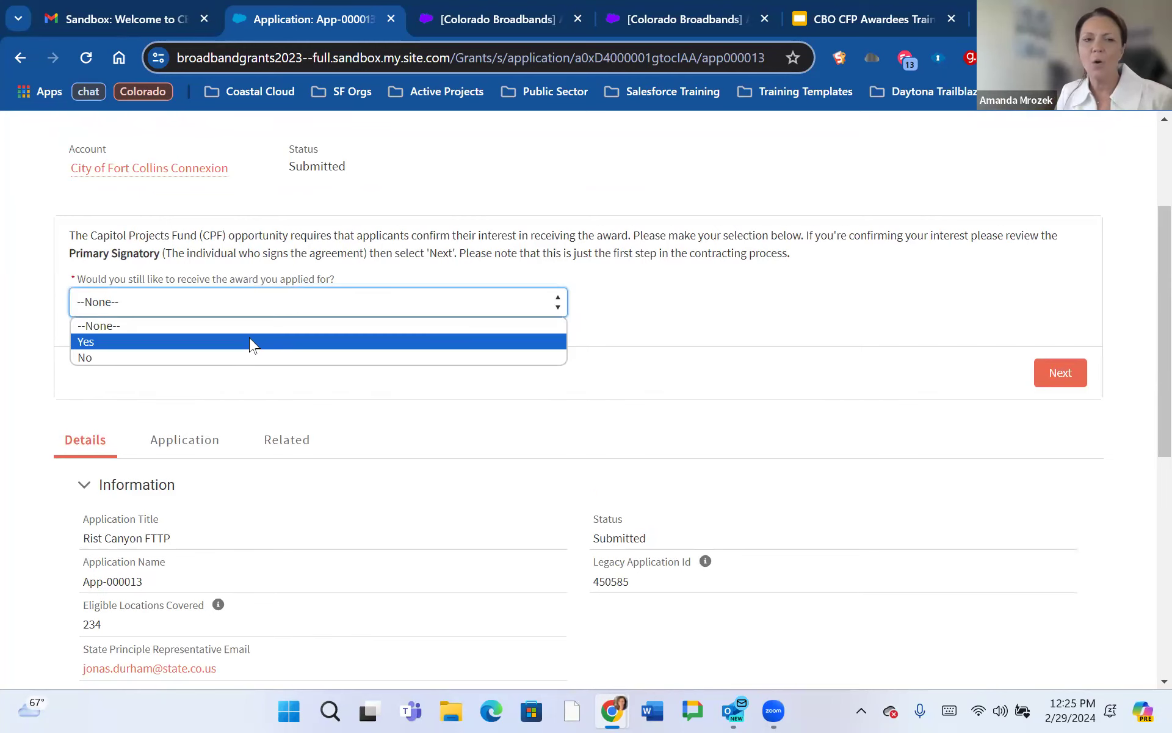
left_click(247, 343)
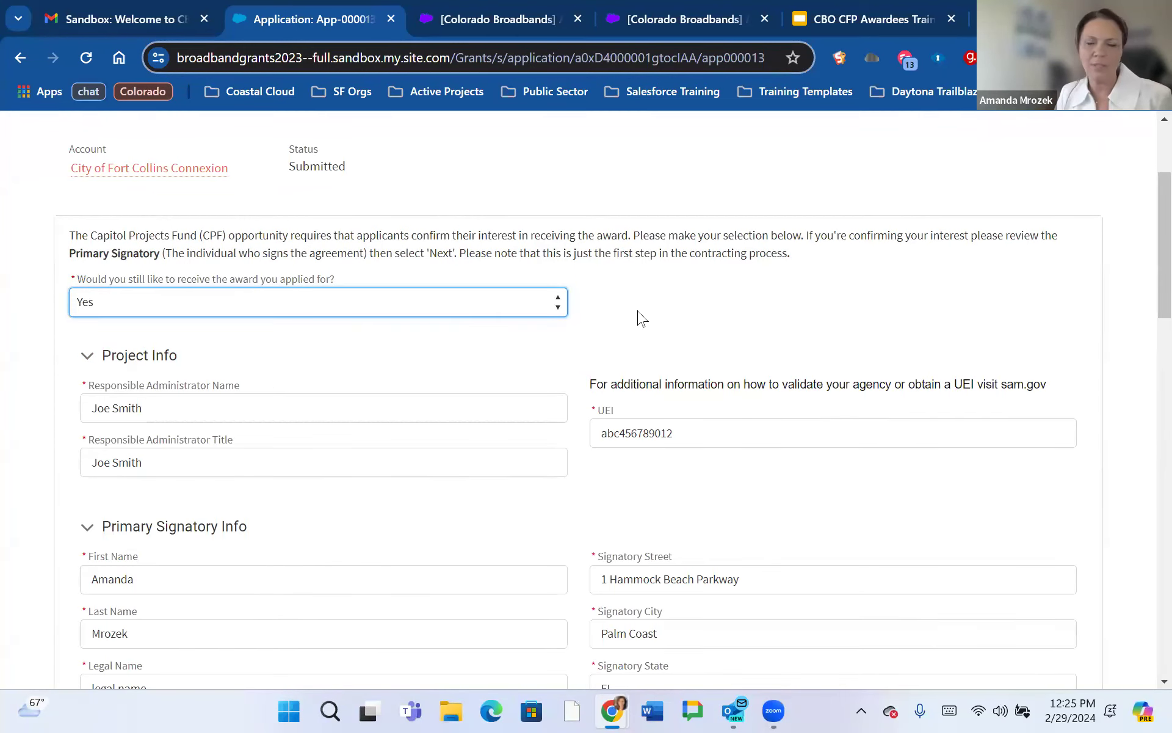
Clear the Responsible Administrator Name and Responsible Administrator Title in the Project Info section.
left_click_drag(171, 409, 84, 409)
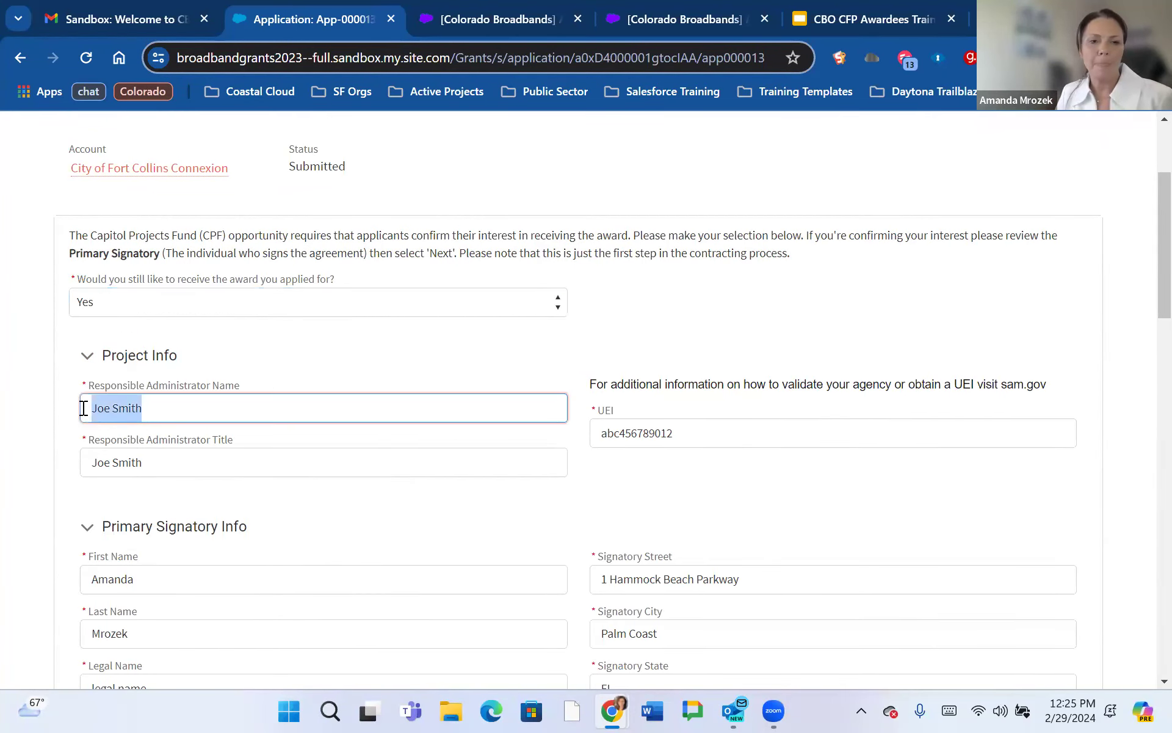
key("BackSpace")
left_click_drag(80, 459, 328, 470)
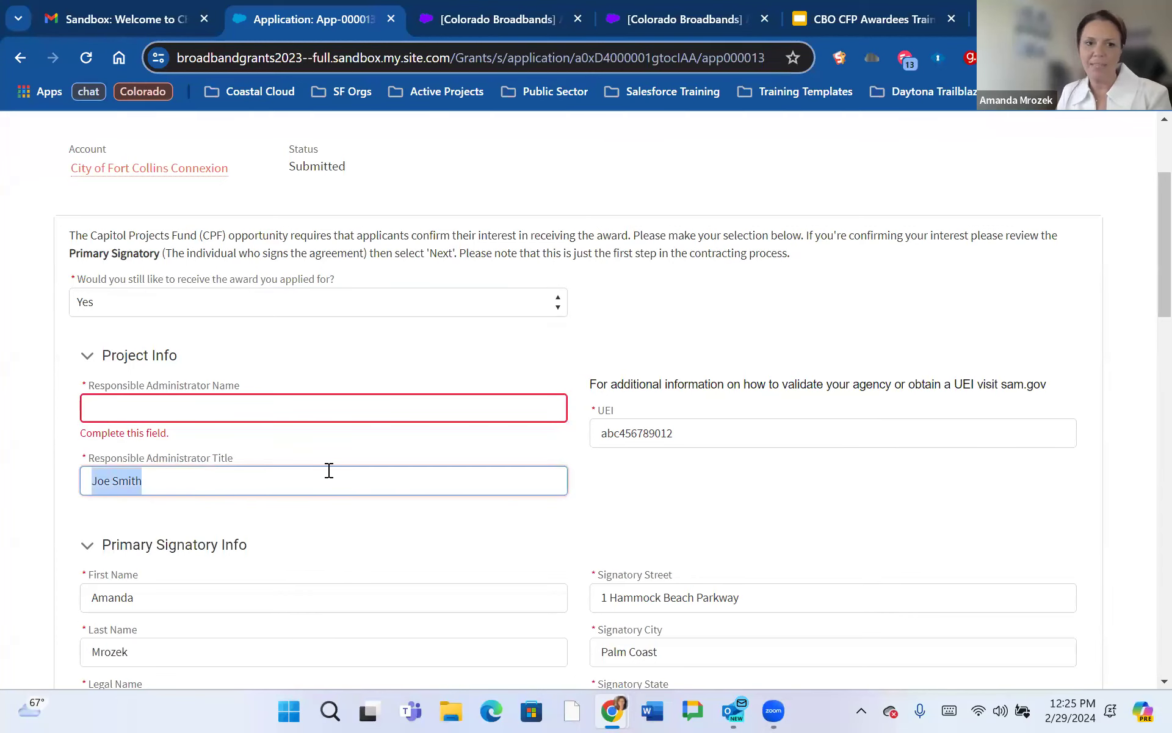
key("BackSpace")
Clear the primary signatory's First Name, Last Name and Legal Name.
scroll(196, 495, "down", 2)
left_click_drag(86, 518, 83, 592)
key("BackSpace")
key("BackSpace")
scroll(223, 581, "down", 1)
left_click_drag(181, 560, 87, 562)
key("BackSpace")
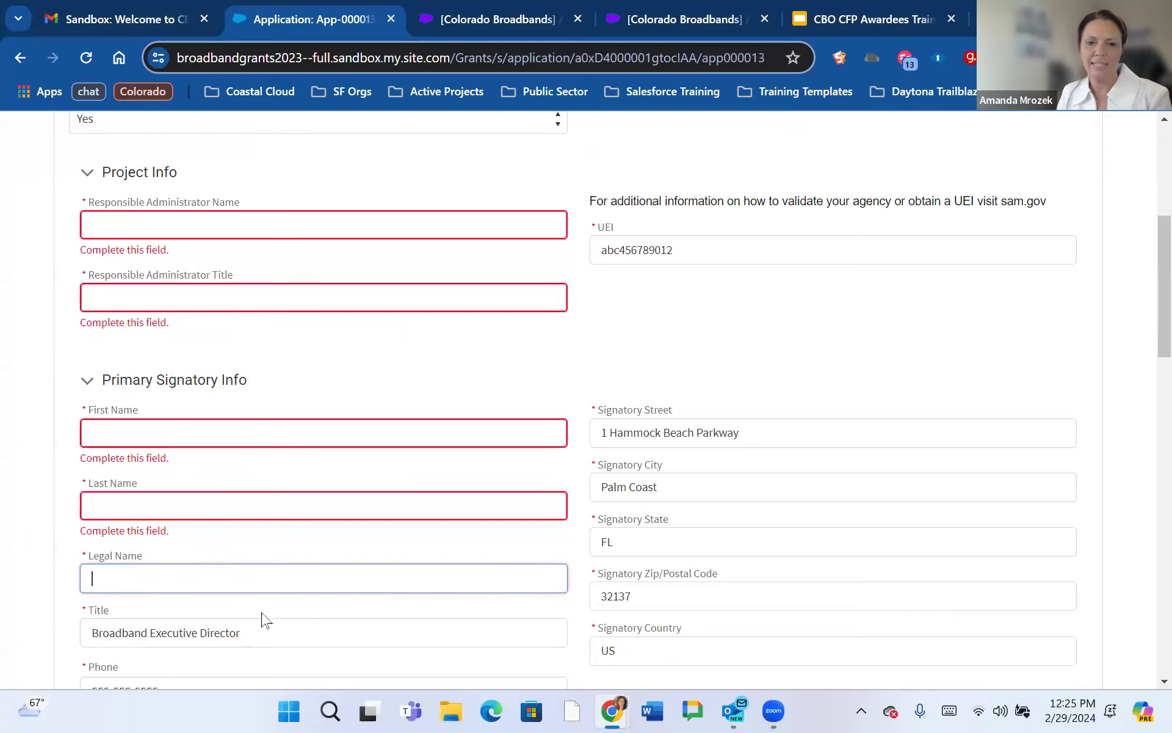
Clear the primary signatory's Title and Phone.
scroll(261, 613, "down", 1)
left_click_drag(243, 538, 86, 555)
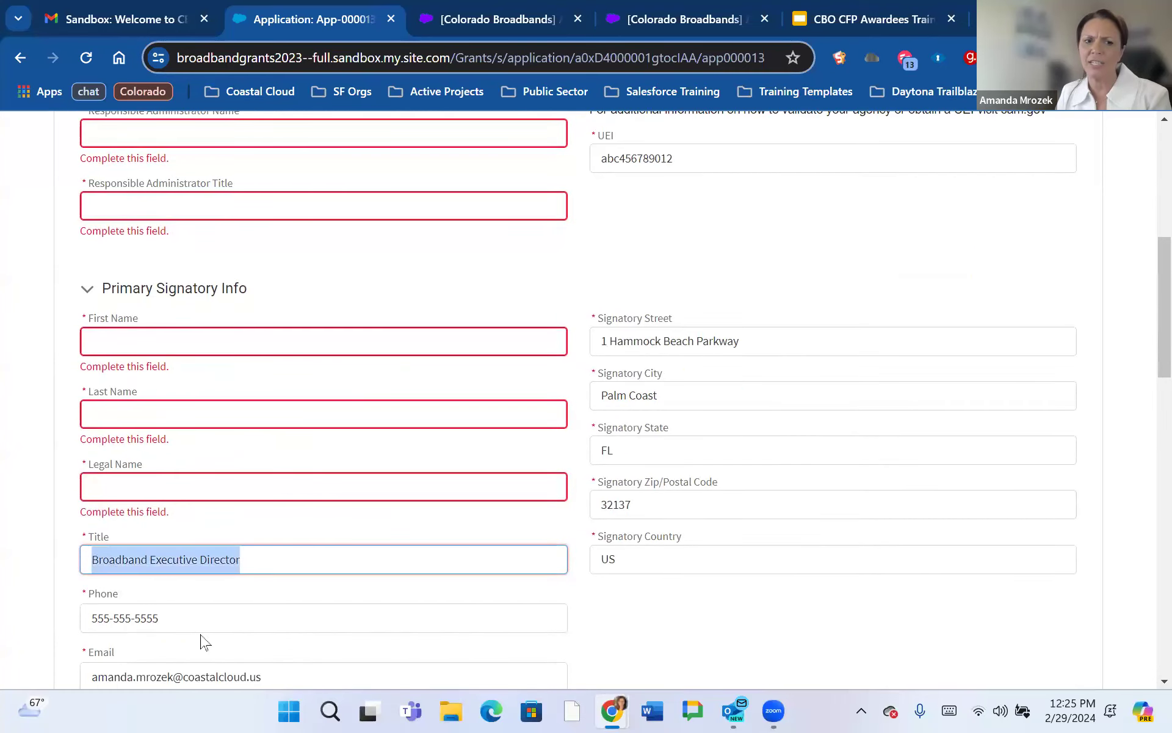
key("BackSpace")
left_click_drag(177, 623, 70, 618)
key("BackSpace")
scroll(254, 579, "down", 3)
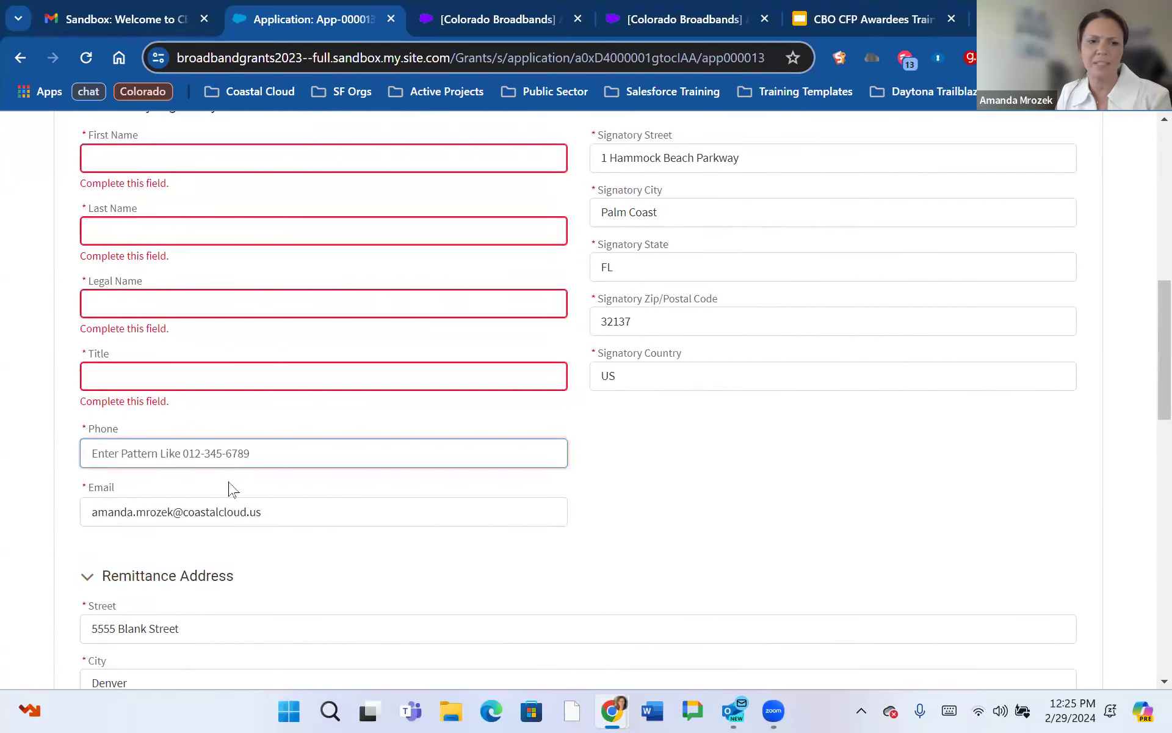
Clear the Signatory Street and Signatory City in the Primary Signatory Info section.
scroll(660, 382, "up", 3)
left_click_drag(761, 339, 598, 344)
key("BackSpace")
left_click_drag(675, 393, 601, 411)
key("BackSpace")
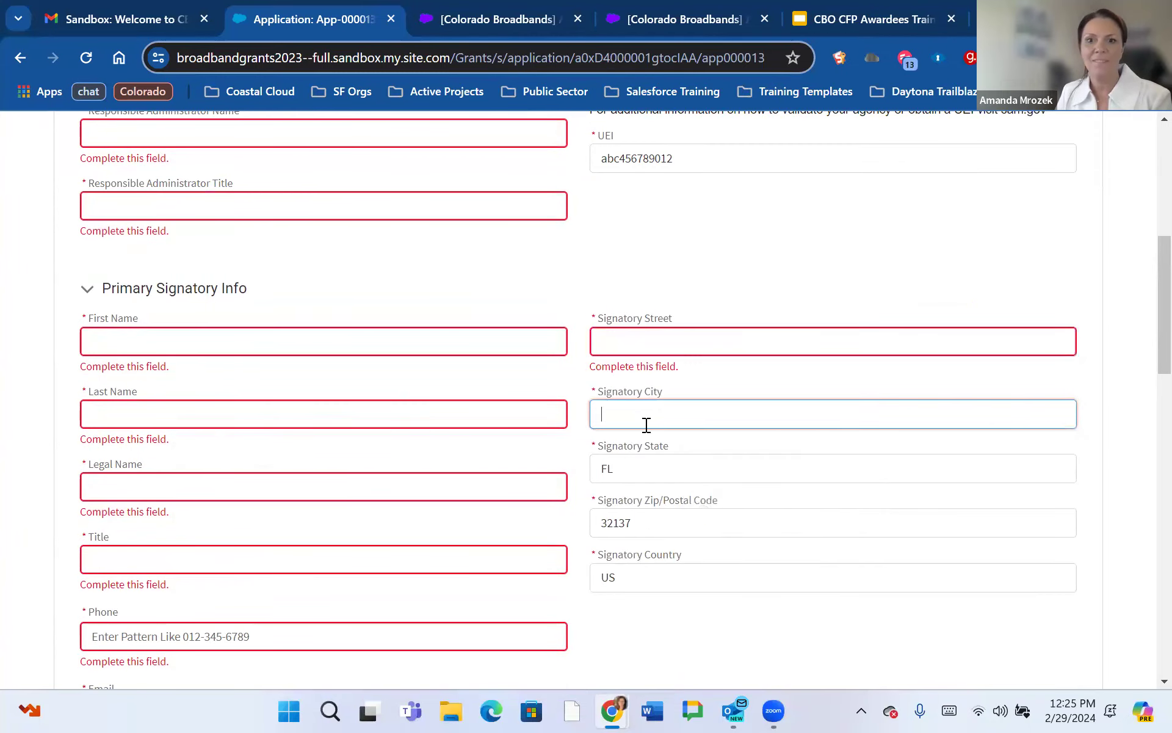
Clear the Signatory State, Signatory Zip/Postal Code and Signatory Country.
left_click(615, 471)
key("BackSpace")
left_click(646, 541)
key("BackSpace")
key("BackSpace")
key("BackSpace")
key("BackSpace")
double_click(610, 603)
key("BackSpace")
left_click_drag(615, 547, 594, 543)
key("BackSpace")
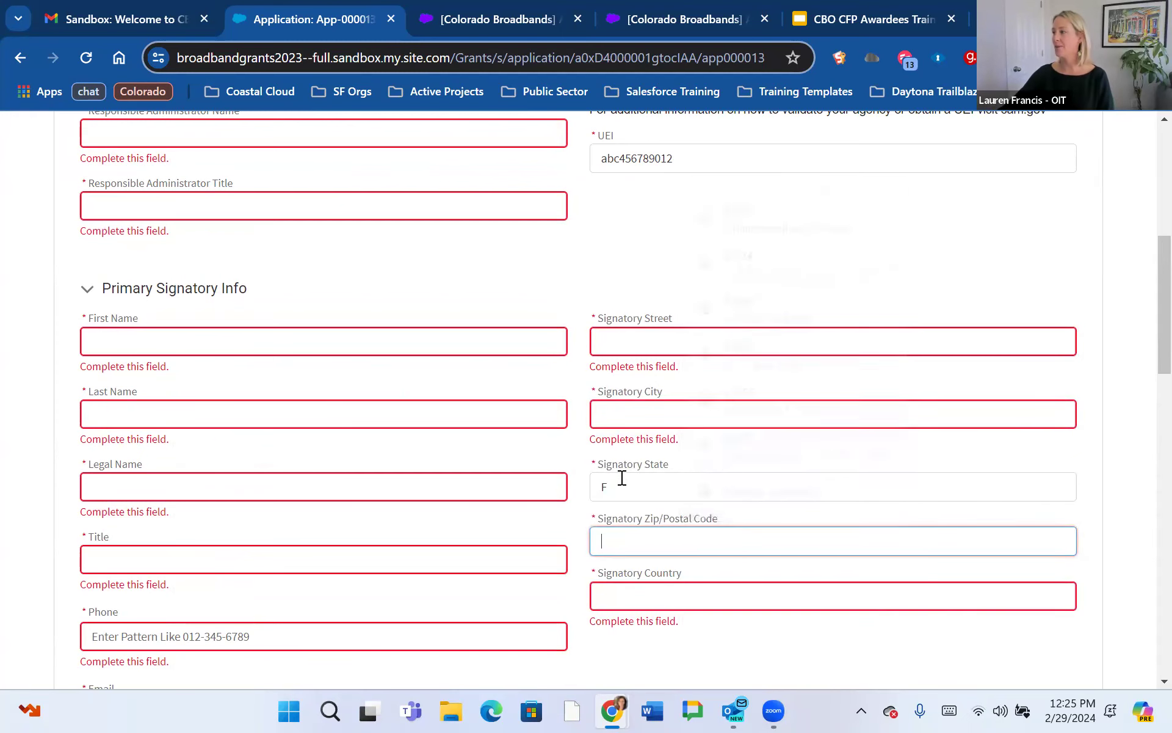
left_click_drag(620, 481, 586, 482)
key("BackSpace")
Clear the UEI in the Project Info section.
scroll(625, 466, "up", 2)
left_click_drag(696, 254, 580, 260)
key("BackSpace")
Clear the Street and City of the Remittance Address.
scroll(693, 340, "down", 5)
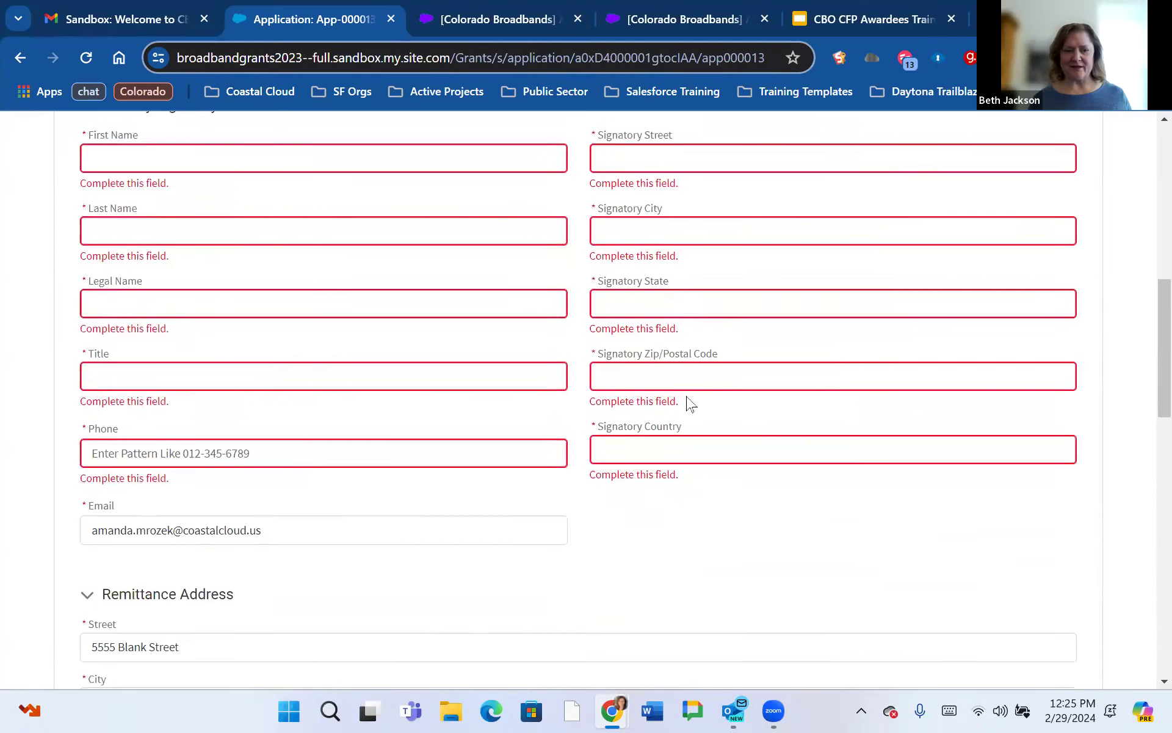
scroll(688, 402, "down", 3)
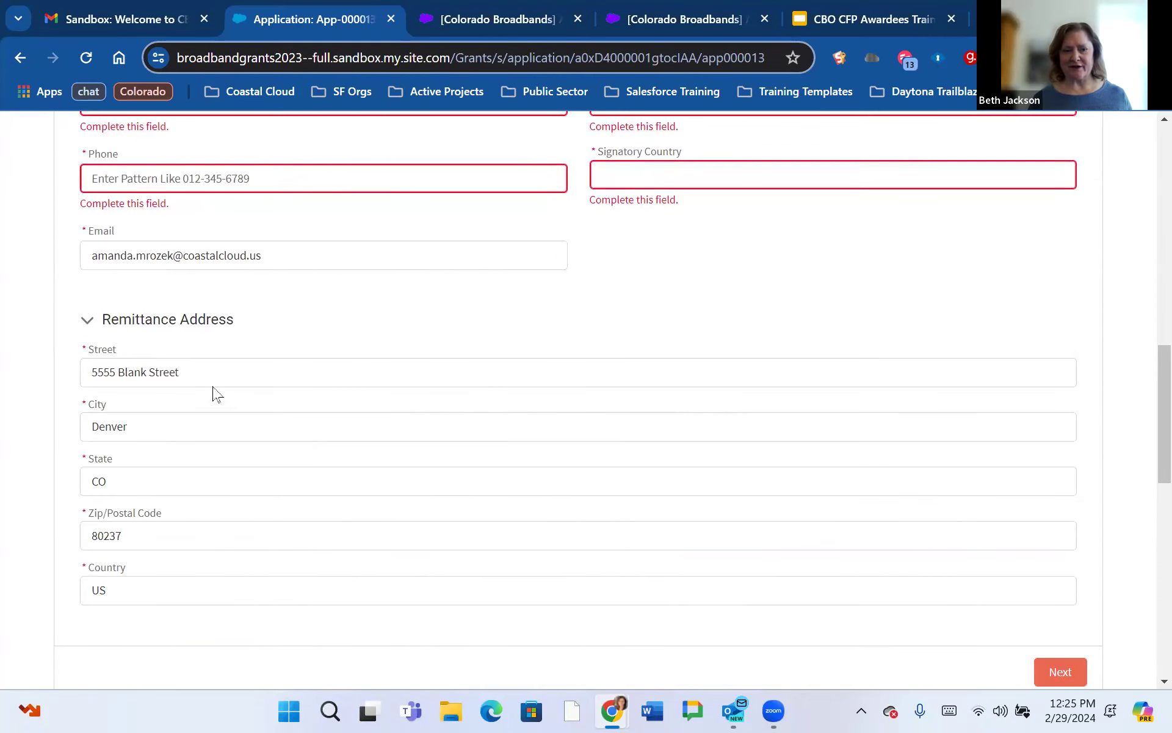
triple_click(90, 376)
key("BackSpace")
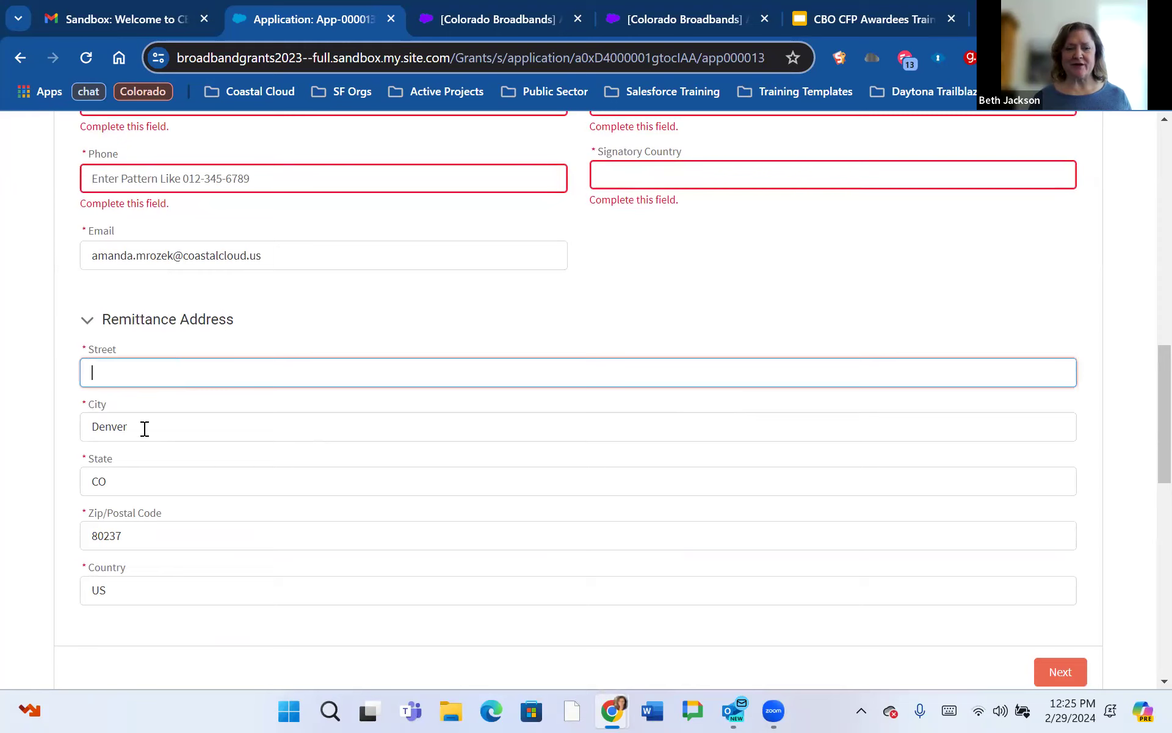
left_click_drag(144, 427, 90, 431)
key("BackSpace")
Clear the State, Zip/Postal Code and Country of the Remittance Address.
left_click_drag(175, 506, 73, 510)
key("BackSpace")
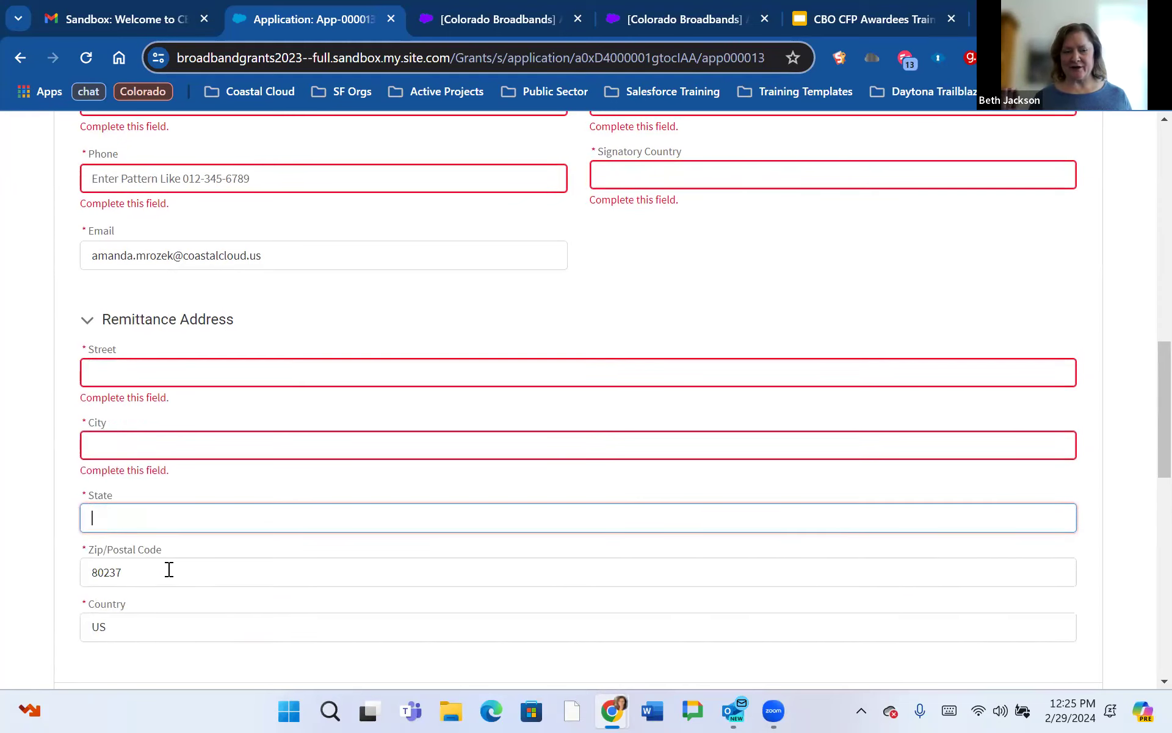
left_click_drag(165, 568, 86, 583)
key("BackSpace")
scroll(145, 523, "down", 1)
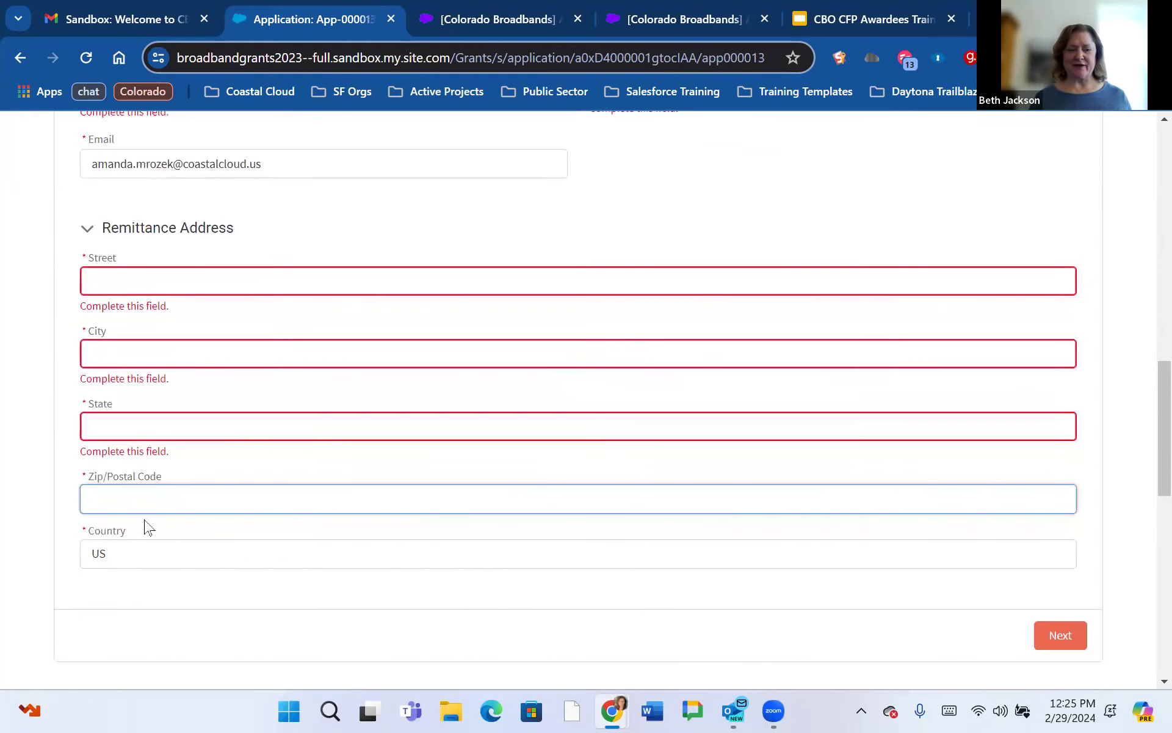
double_click(118, 549)
key("BackSpace")
scroll(806, 568, "up", 3)
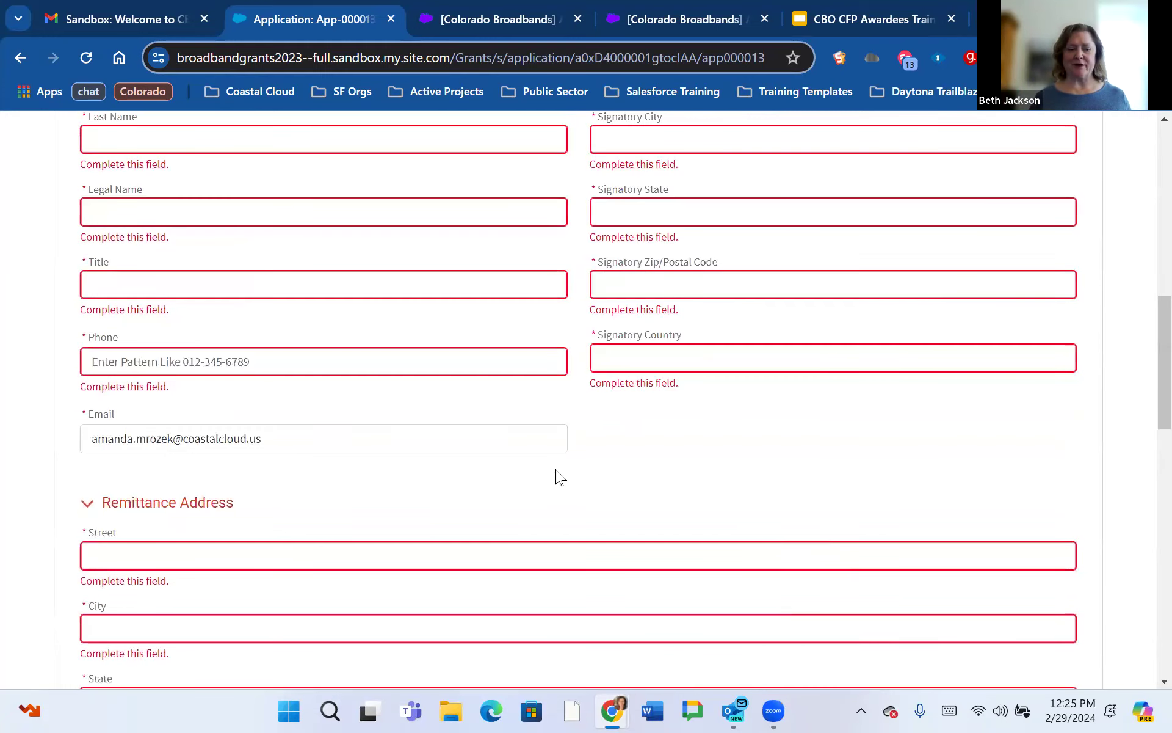
View the awards contract list, look at the applications list, and return to the contracts.
scroll(538, 515, "up", 8)
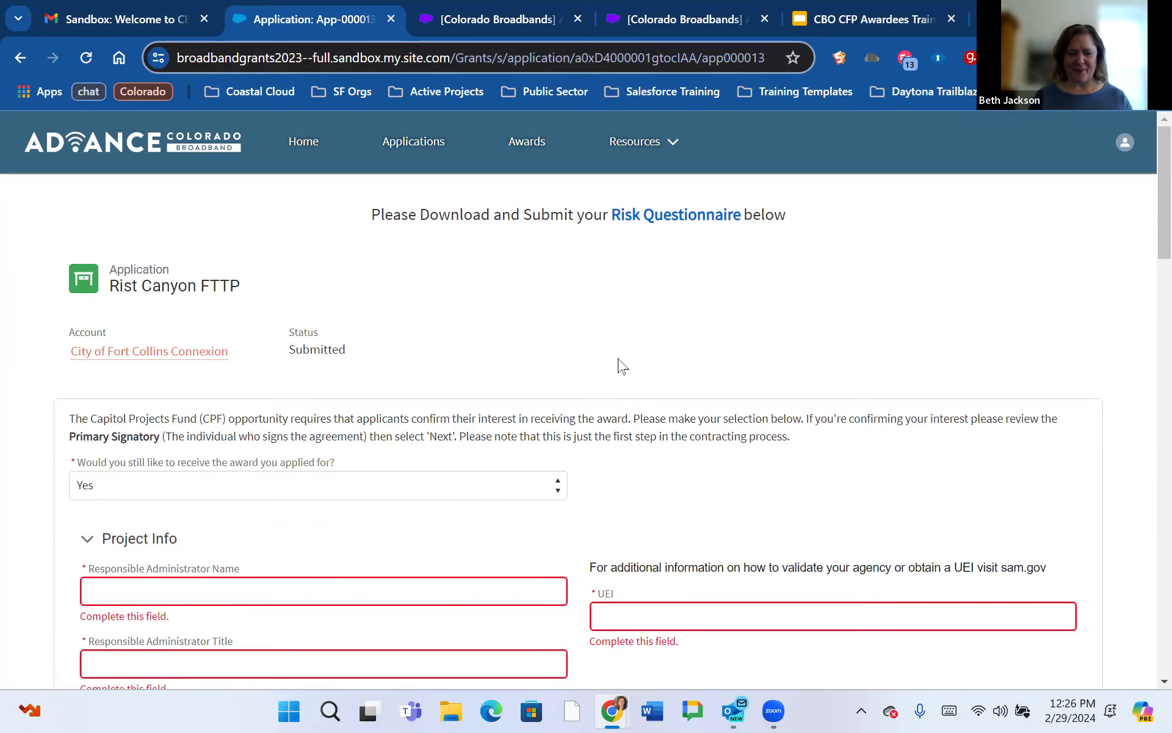
scroll(623, 338, "down", 1)
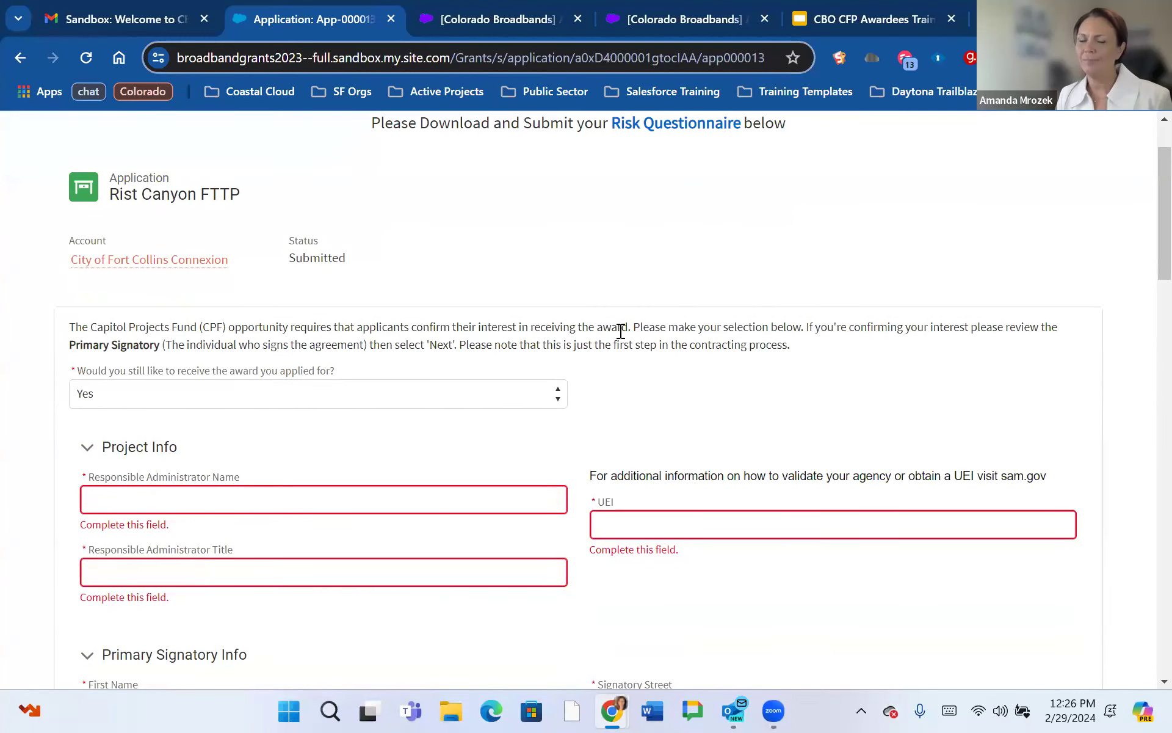
scroll(620, 330, "up", 1)
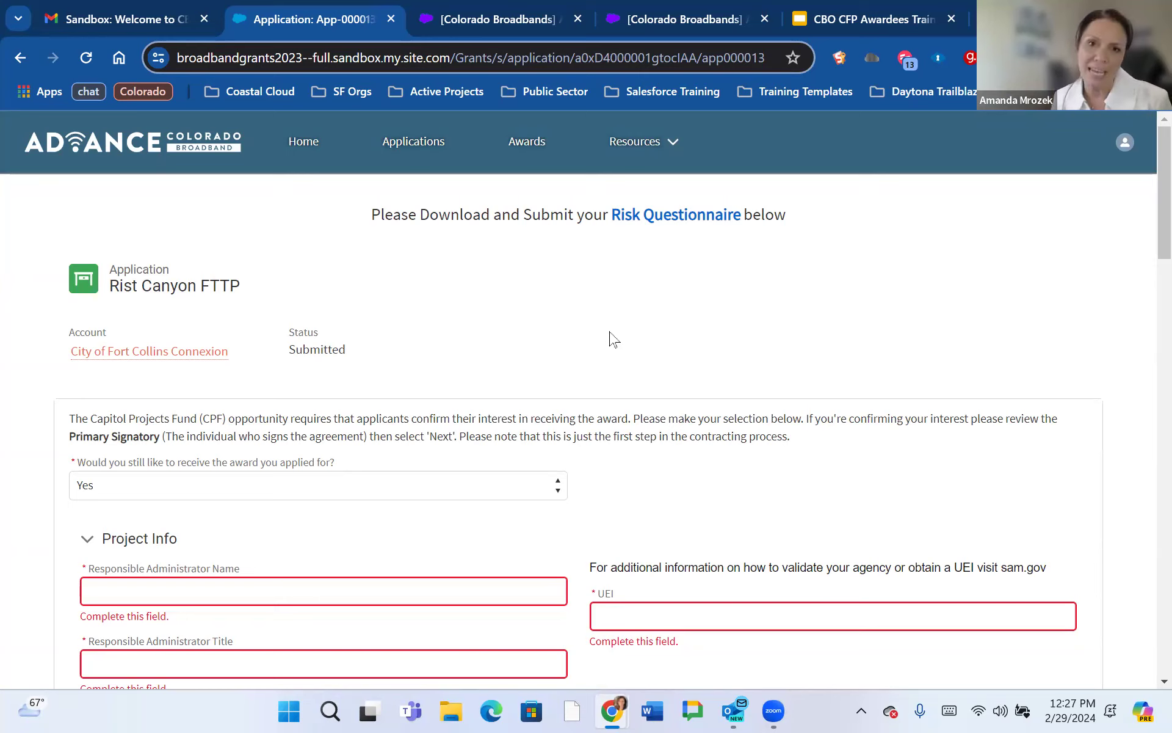
left_click(533, 144)
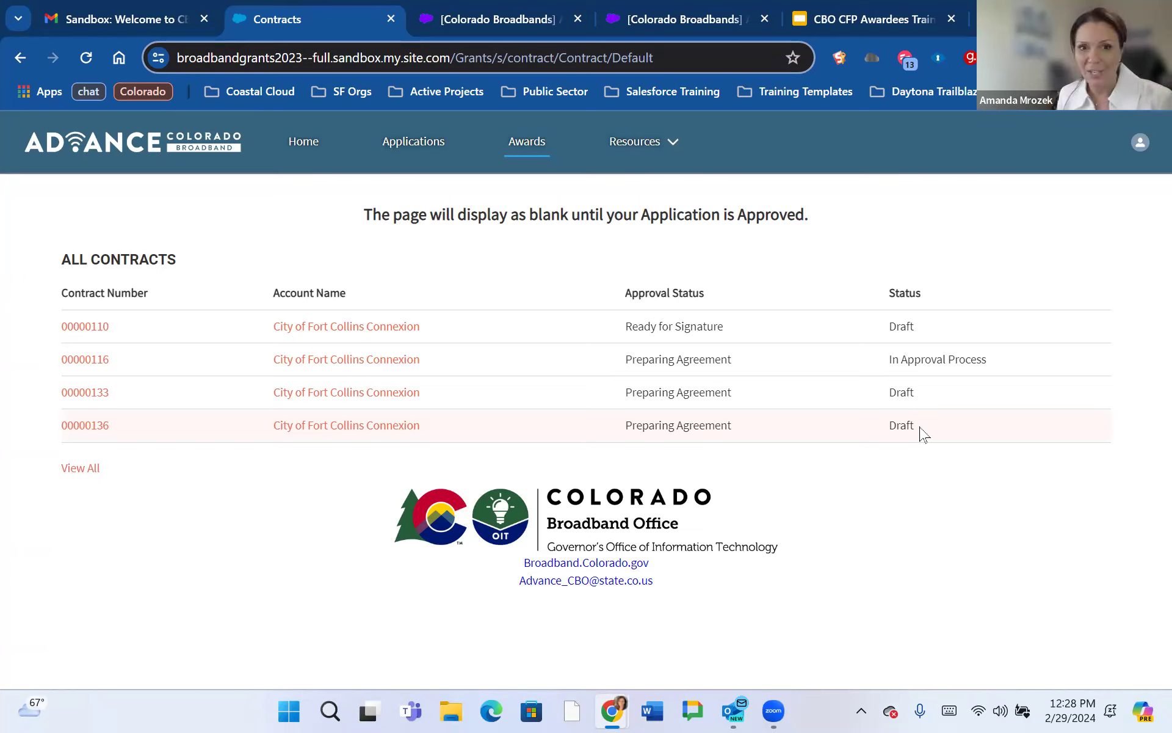
left_click(528, 149)
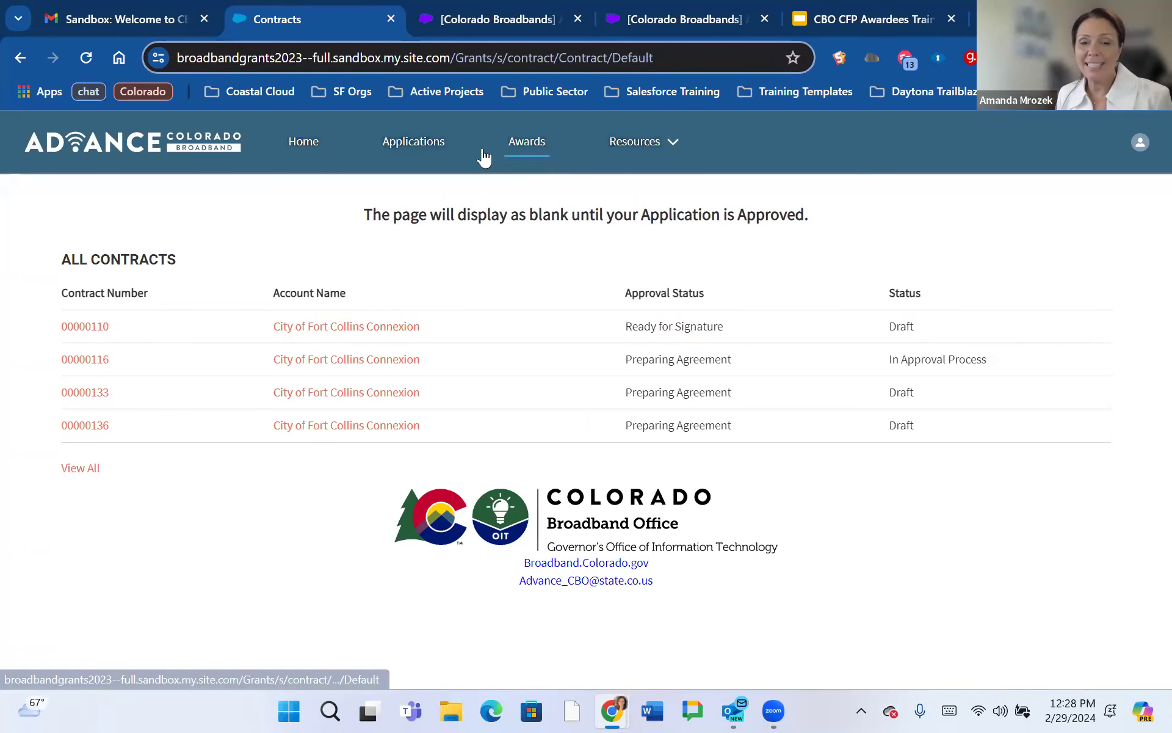
left_click(418, 147)
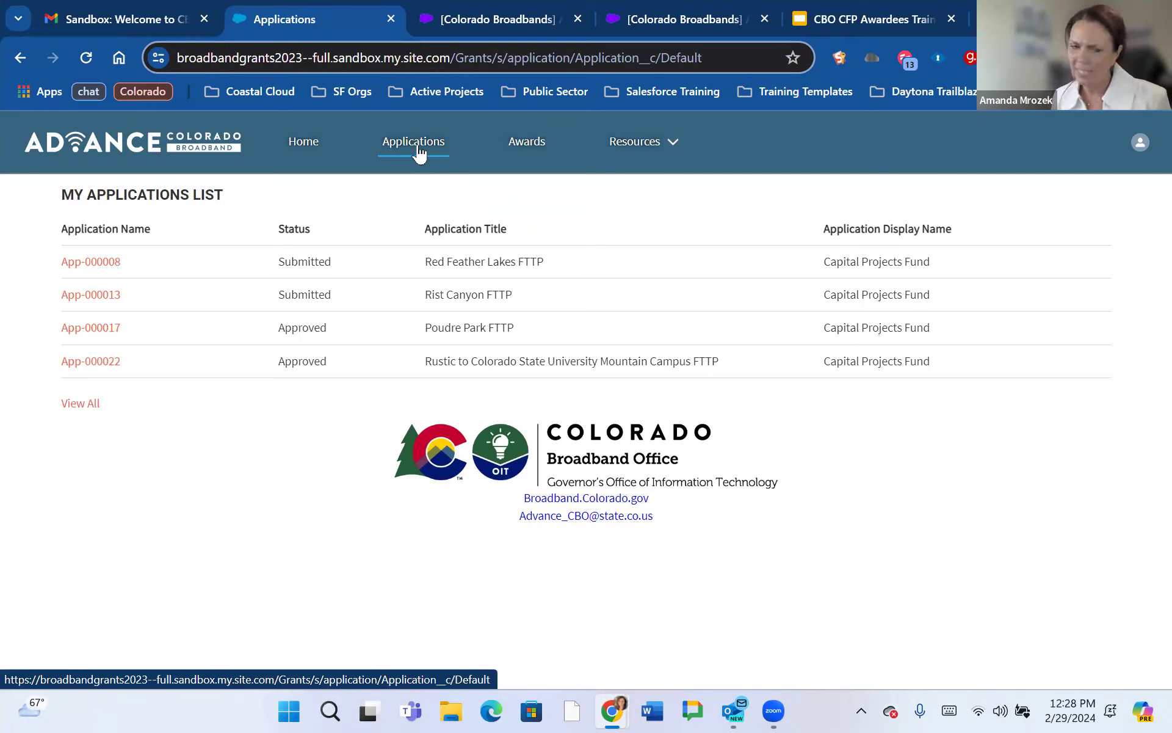
left_click(519, 147)
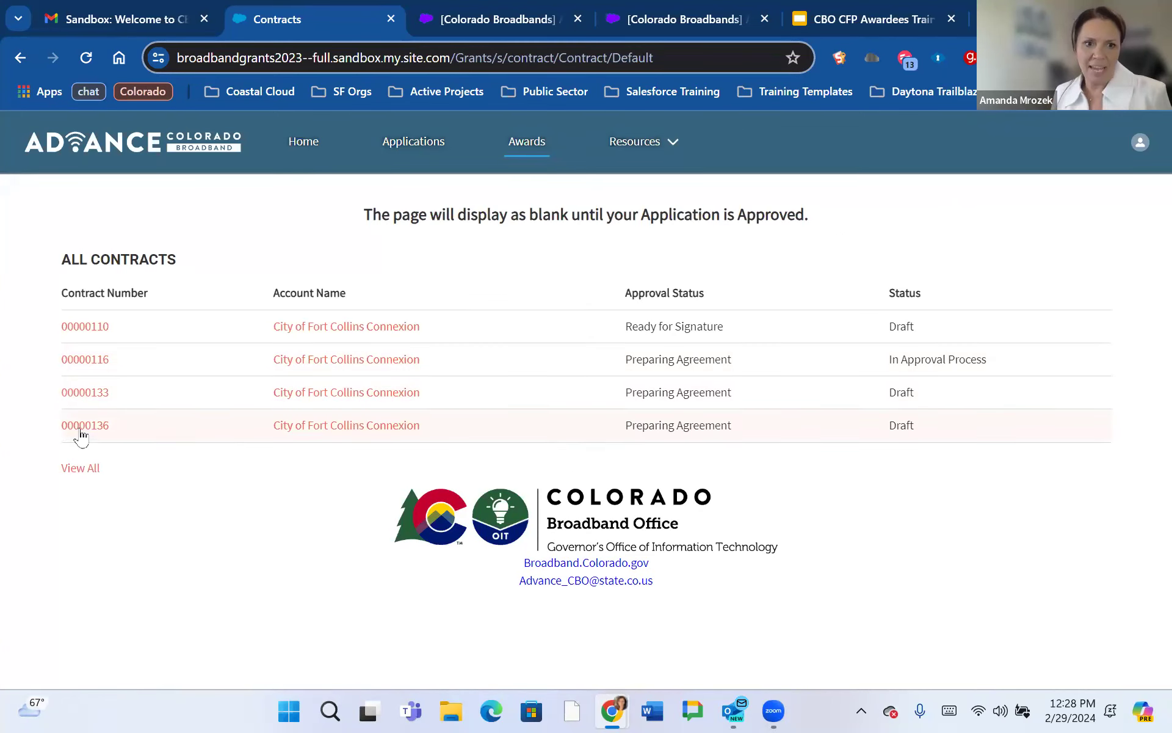
Open contract 00000136 and review its details and related budget.
left_click(80, 434)
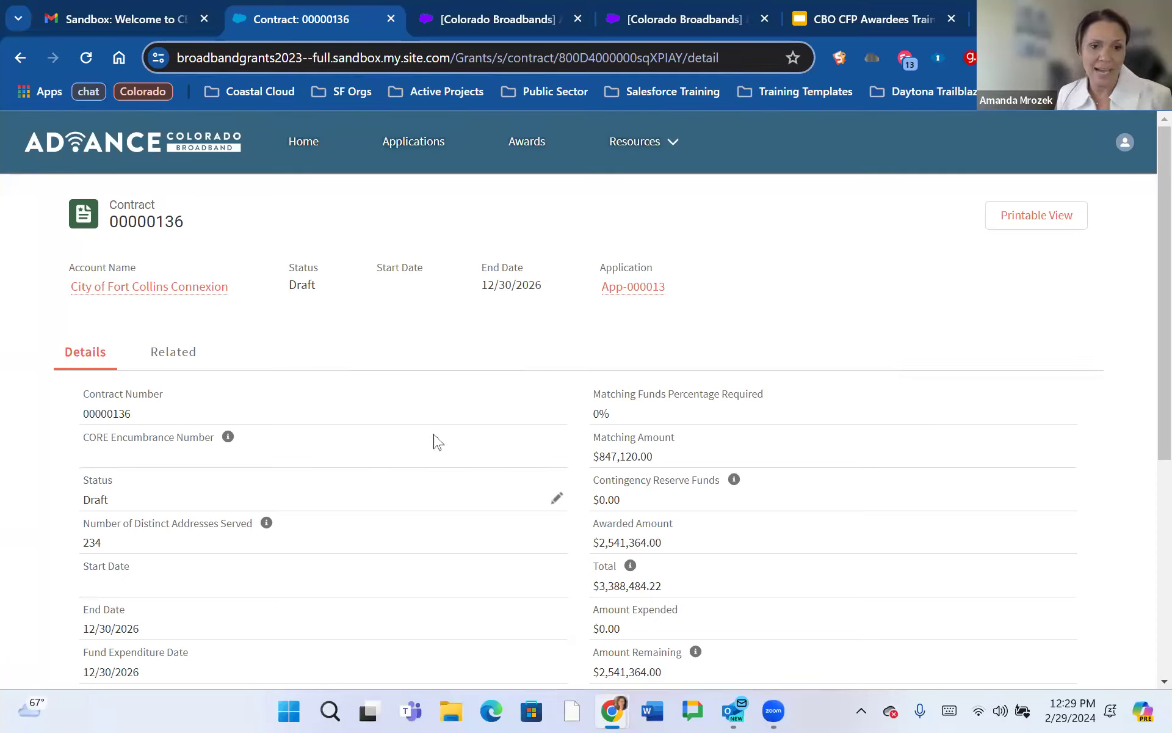
scroll(360, 483, "down", 2)
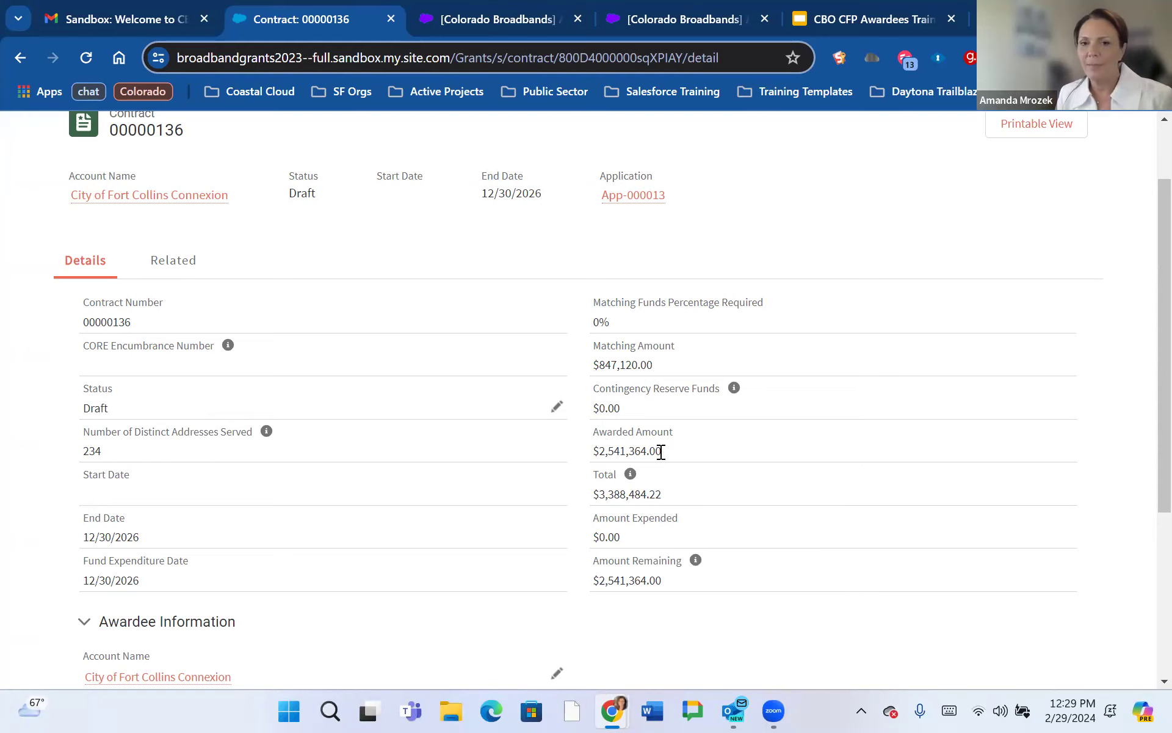
scroll(690, 495, "down", 2)
scroll(384, 544, "down", 3)
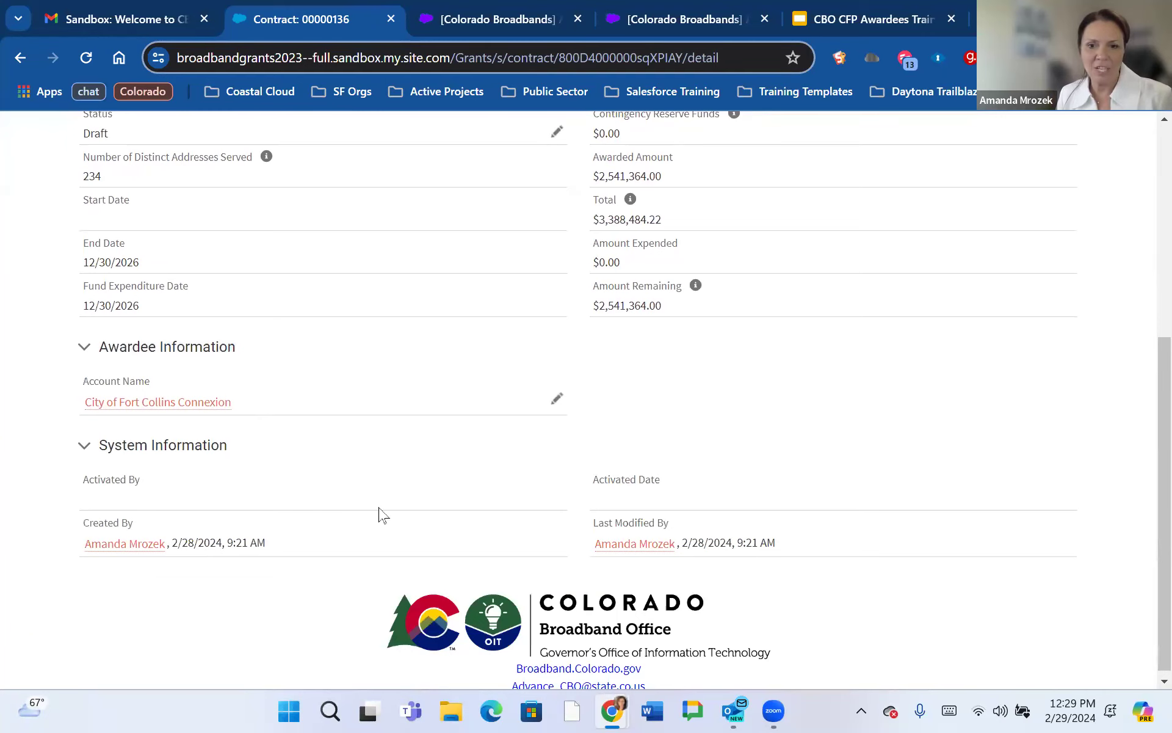
scroll(379, 513, "up", 6)
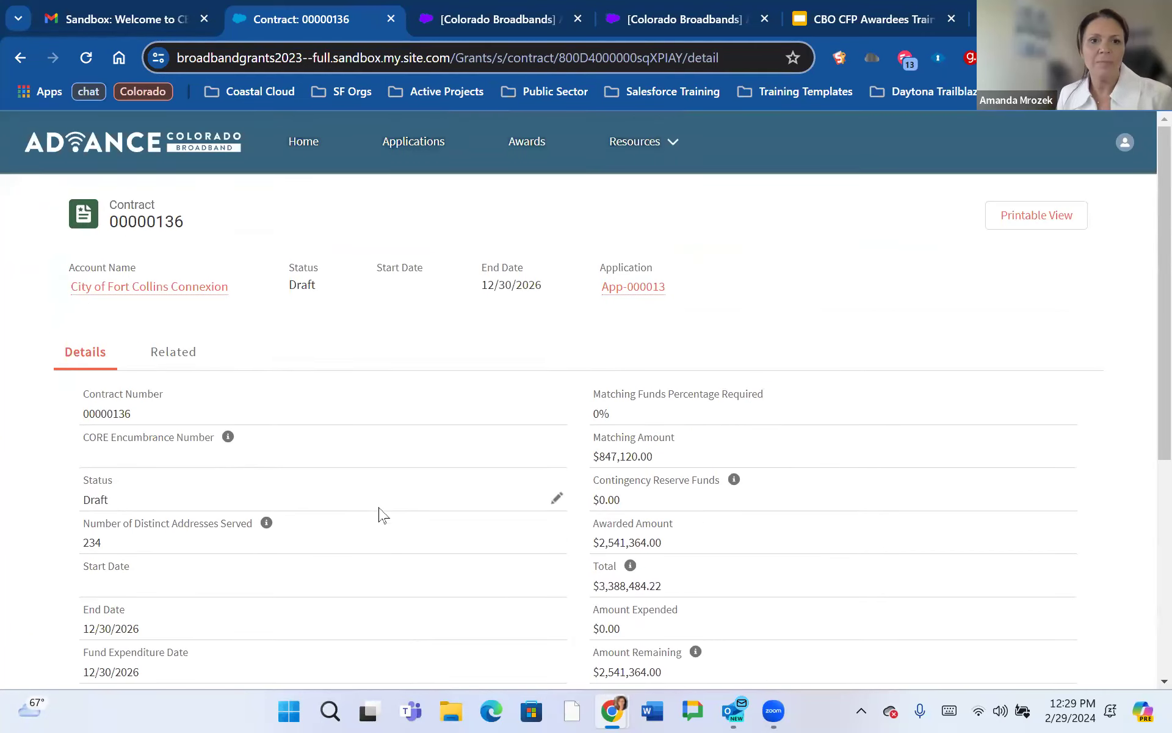
left_click(173, 353)
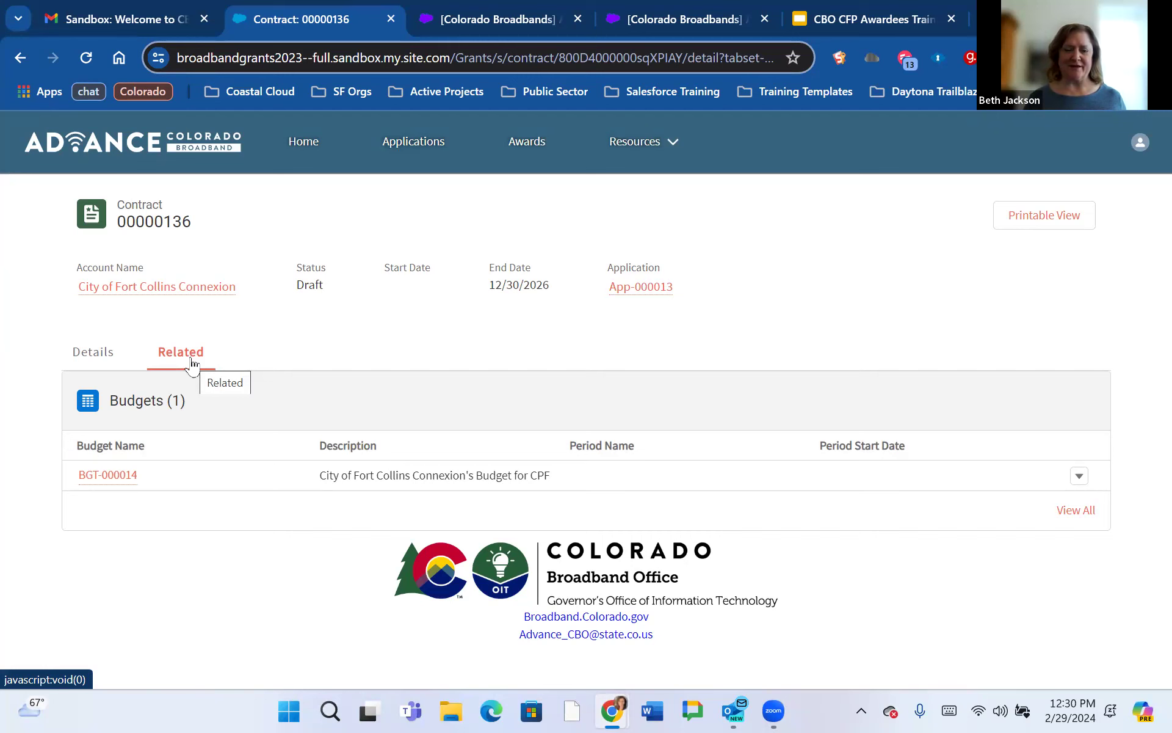
Go back to the portal's home page, open contract 00000116 from the awards list, and view its related budget.
left_click(304, 146)
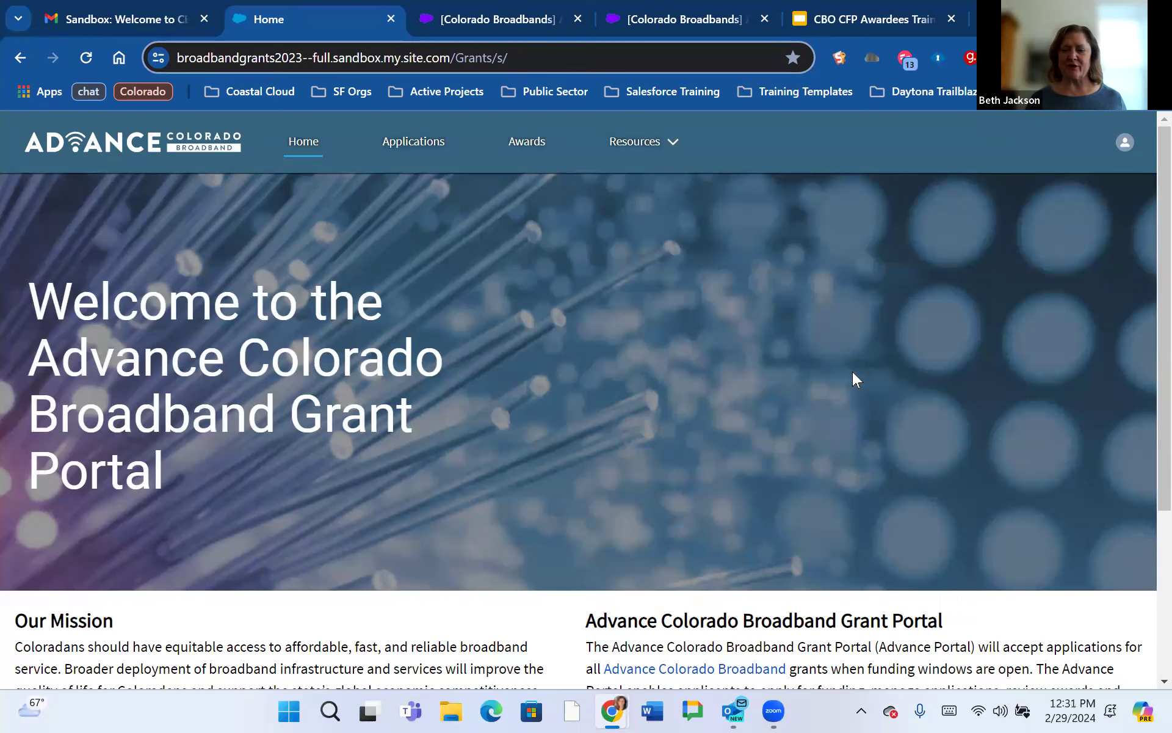
left_click(540, 152)
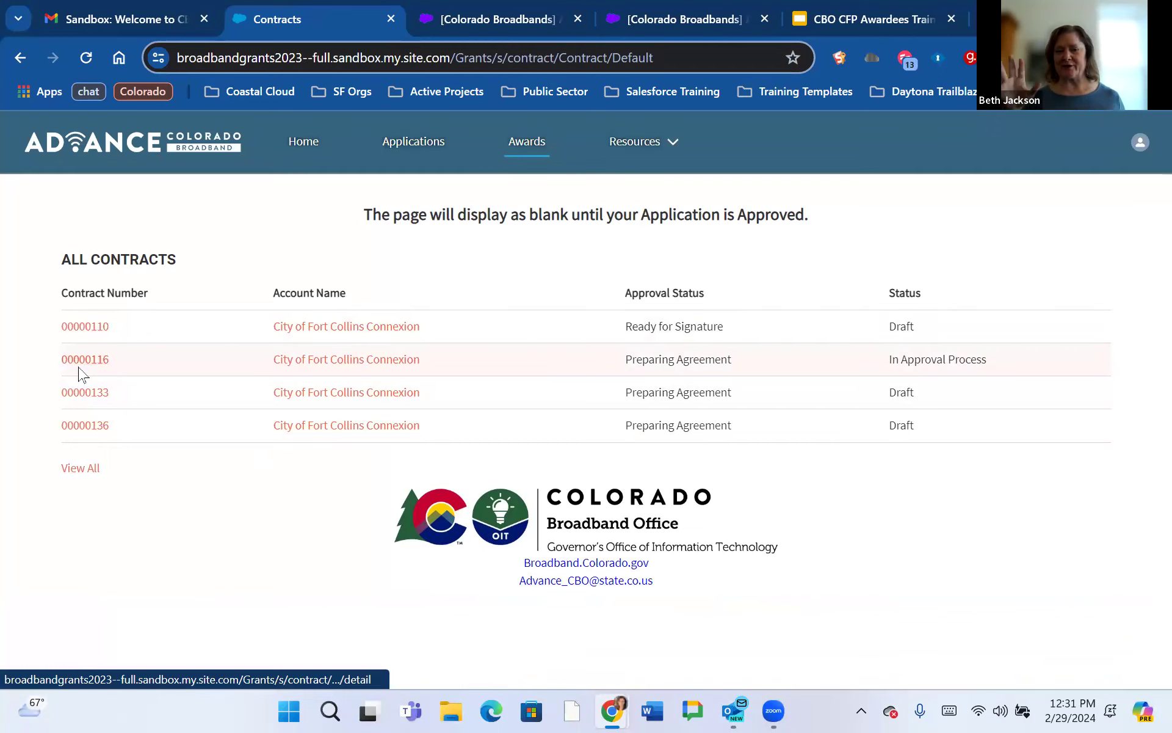
left_click(80, 363)
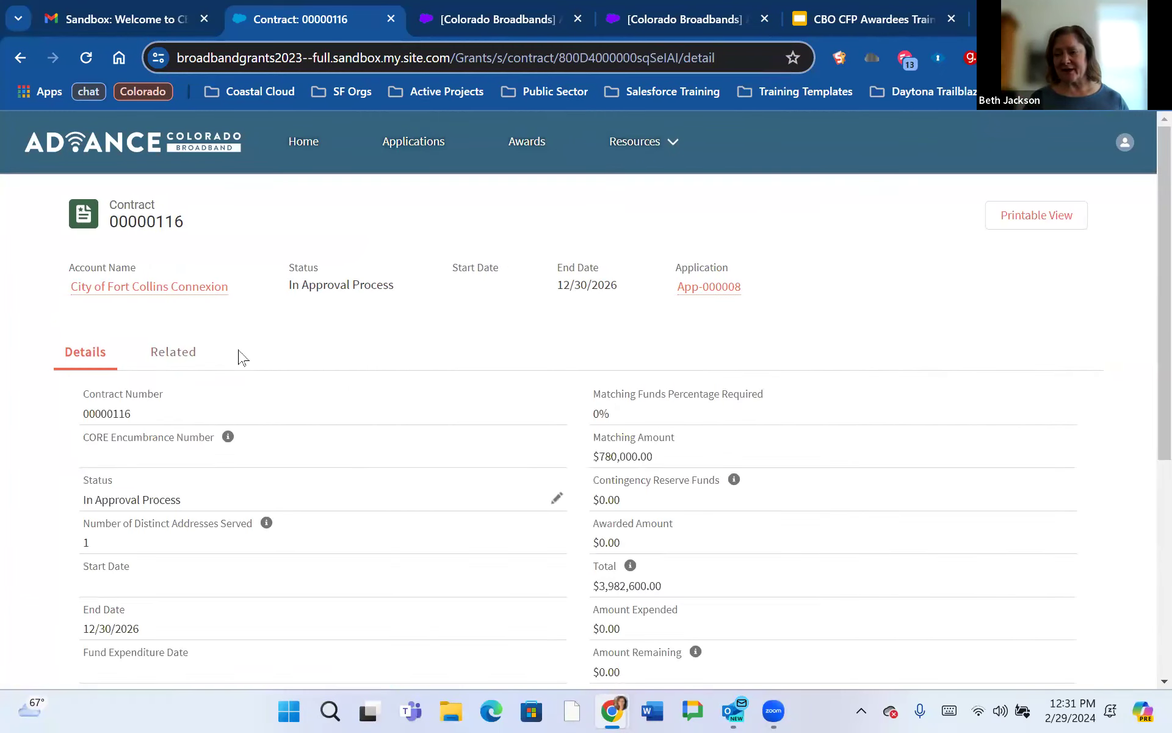
left_click(163, 351)
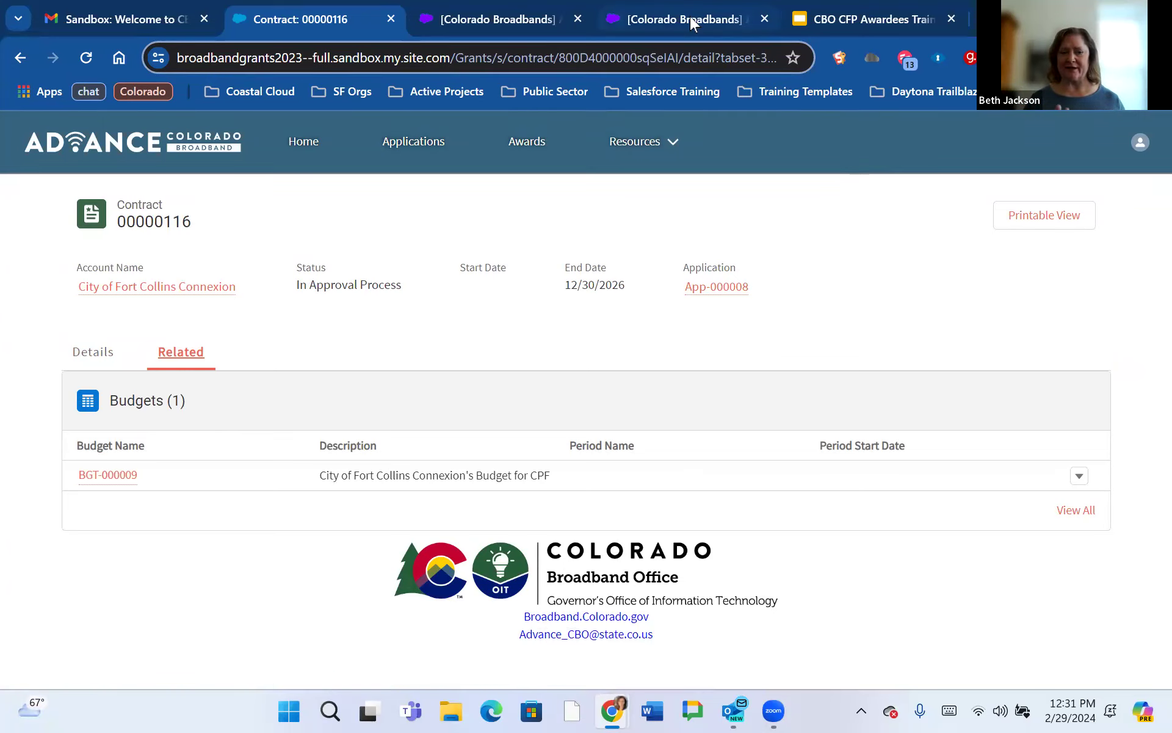
Detach the second Colorado Broadbands browser tab into a separate window.
left_click_drag(695, 25, 1171, 214)
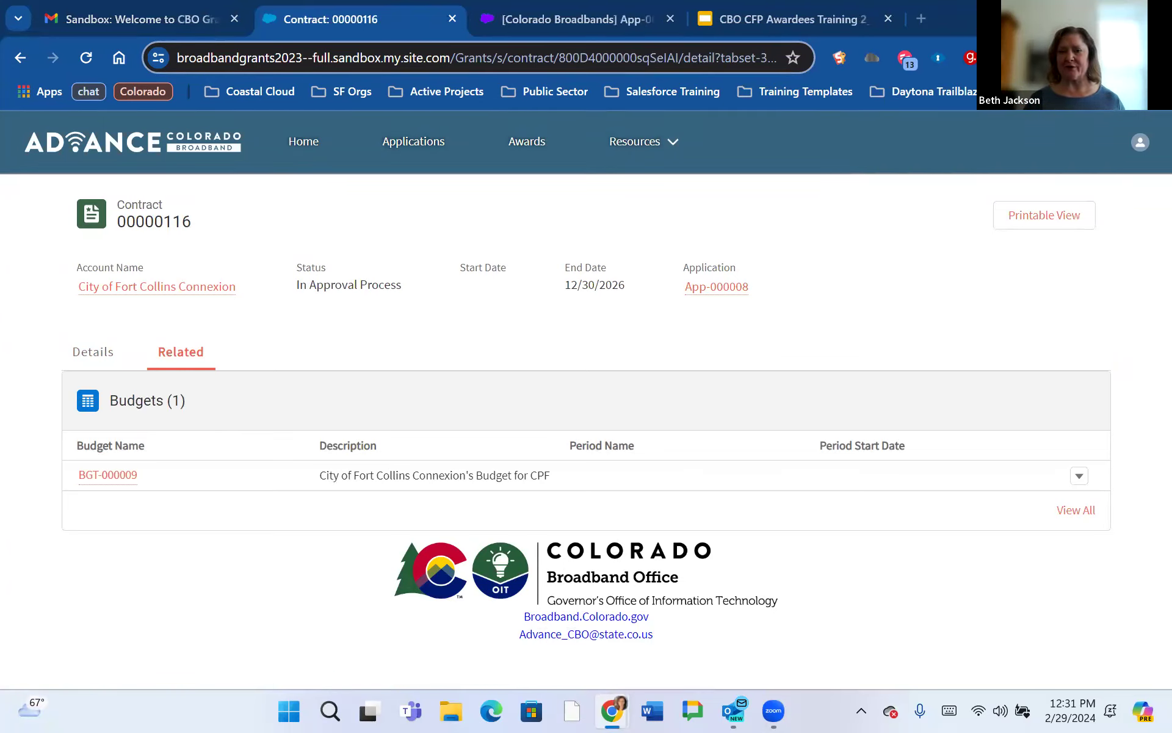
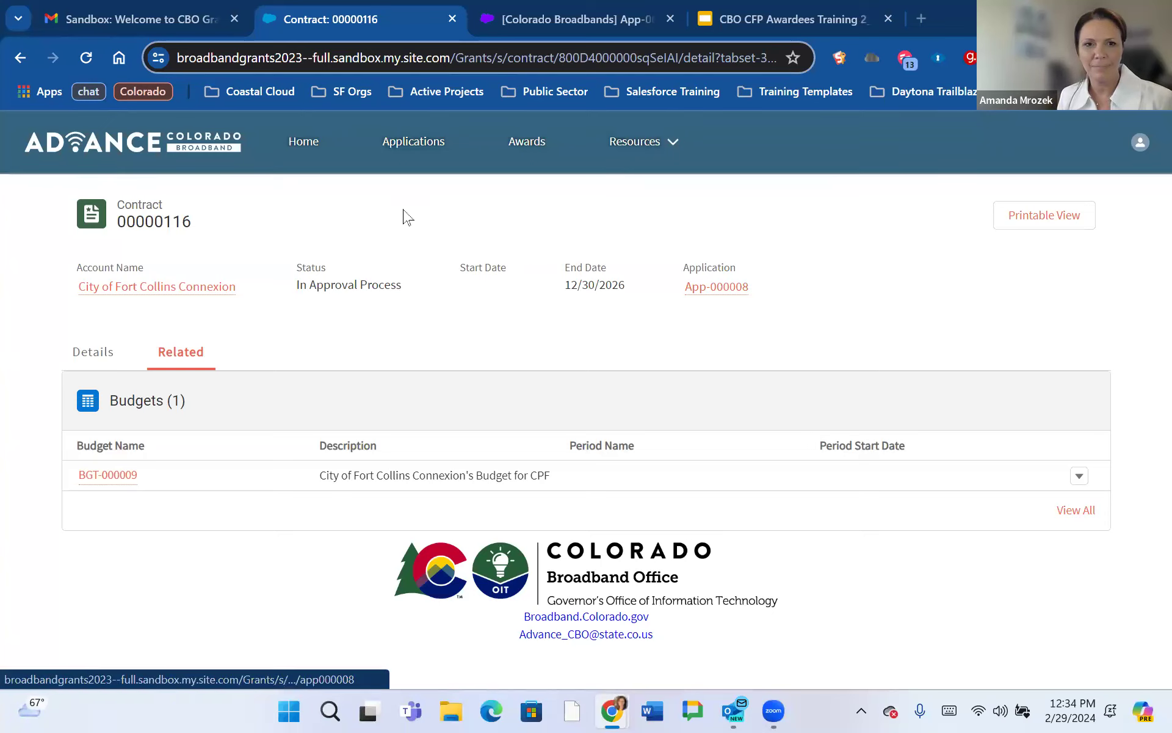
View the portal's applications list, then switch to Gmail and read the CBO Grants welcome e-mail down to its login link.
left_click(418, 150)
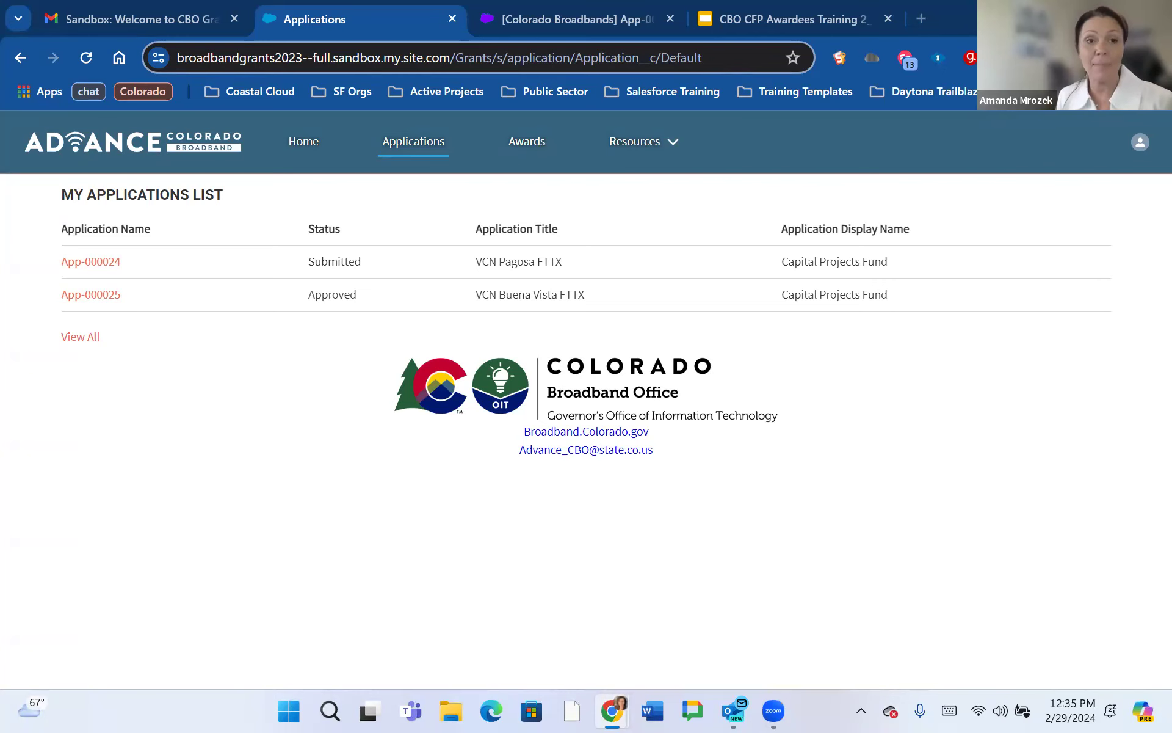
left_click(131, 28)
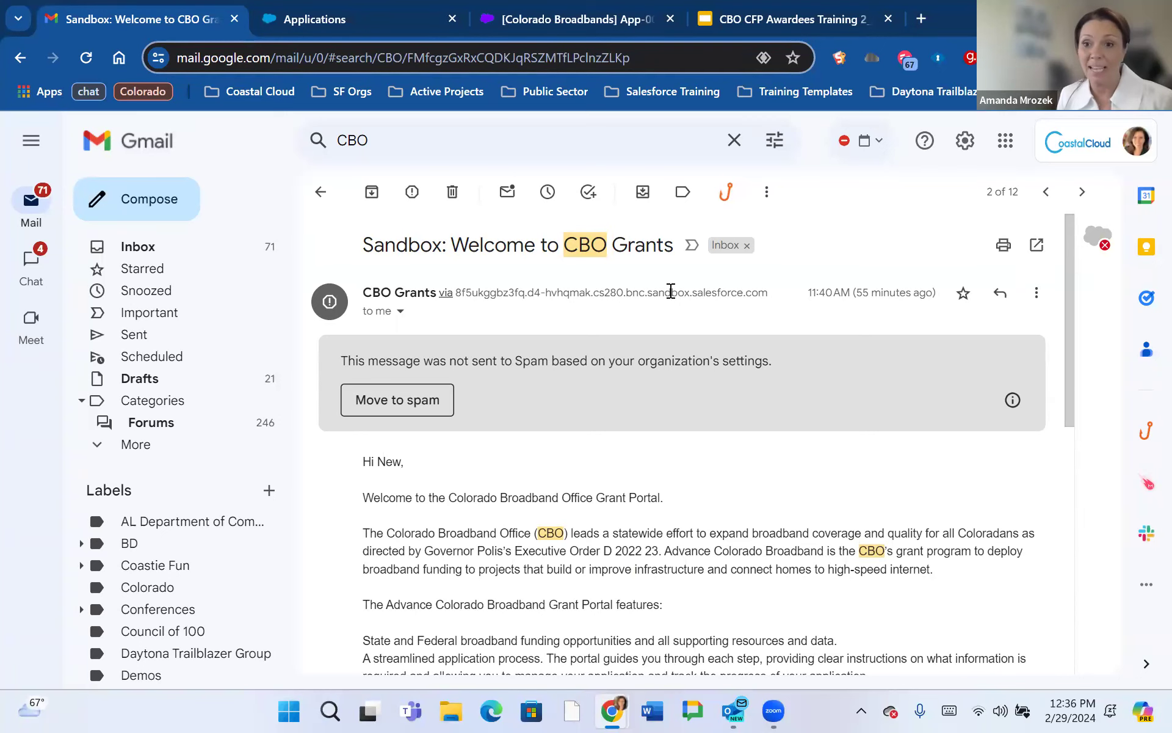
scroll(678, 400, "down", 6)
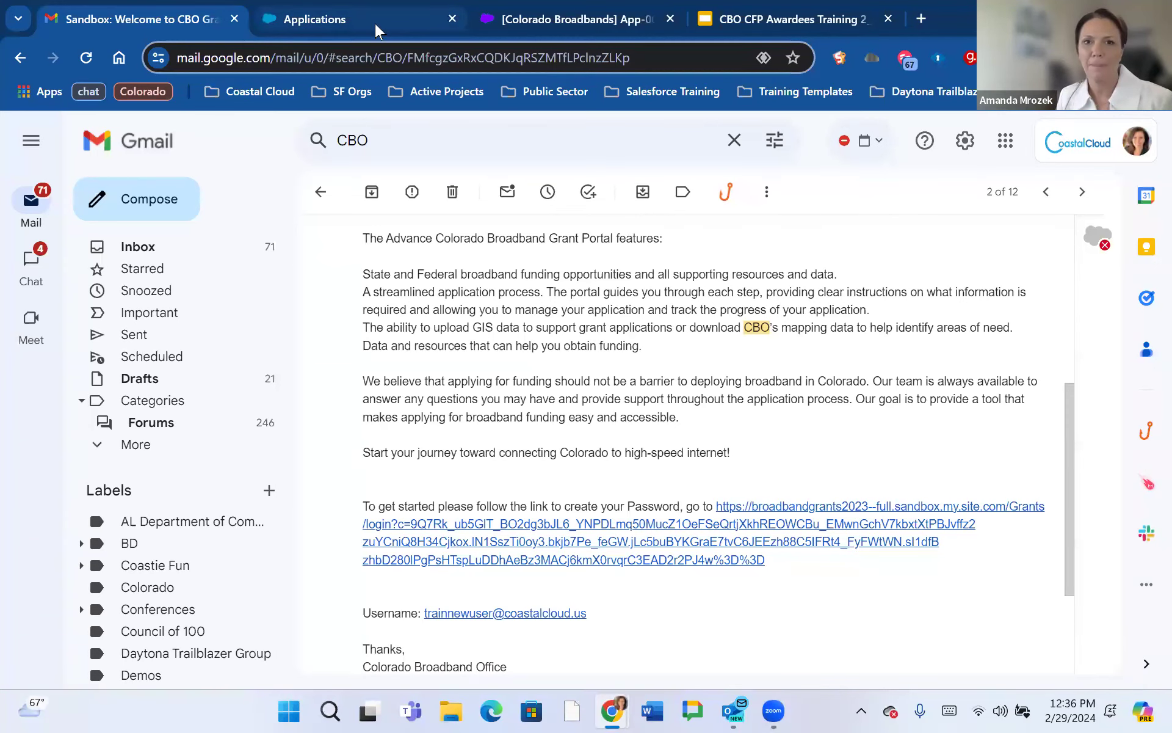
Look at the Vero FTTP North of Leadville application in Salesforce and return to the grant portal's home page.
left_click(540, 22)
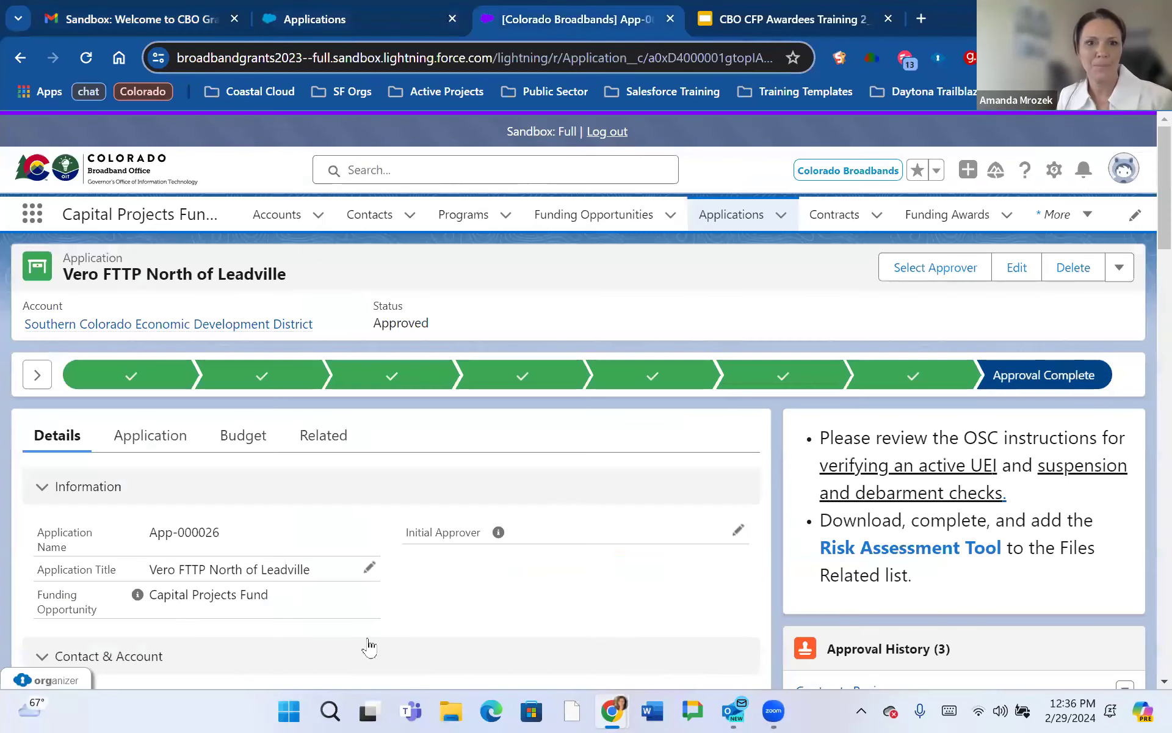
left_click(347, 27)
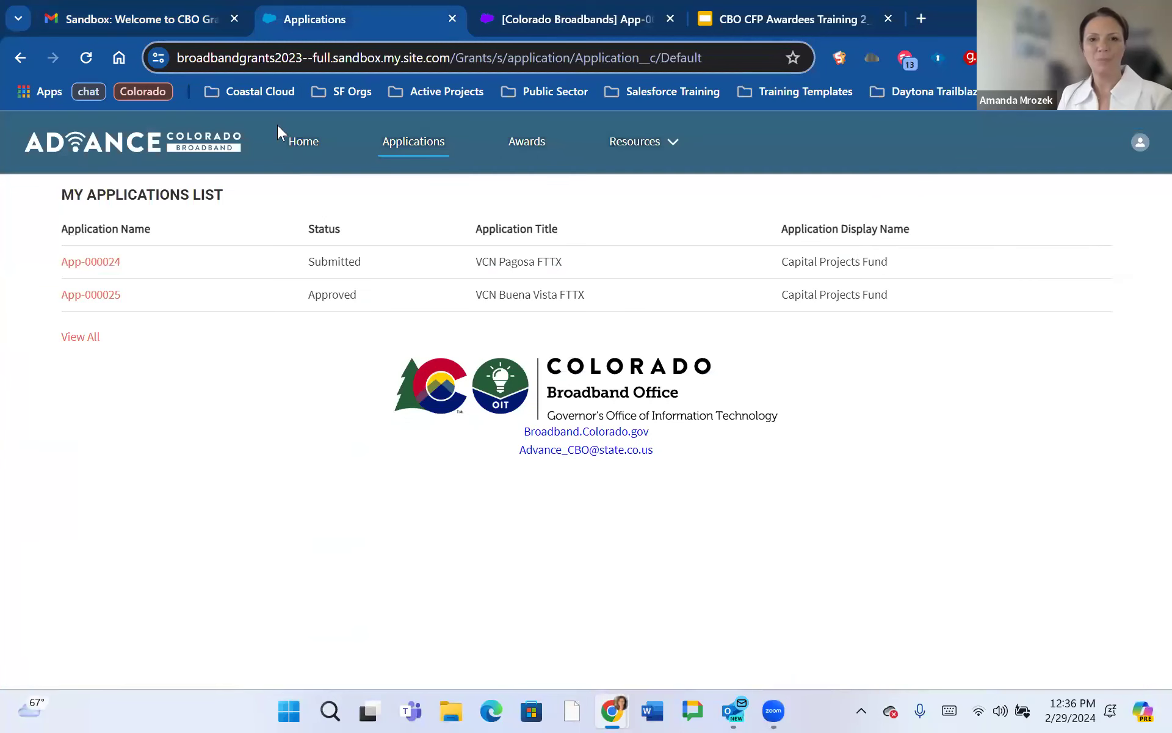
left_click(299, 146)
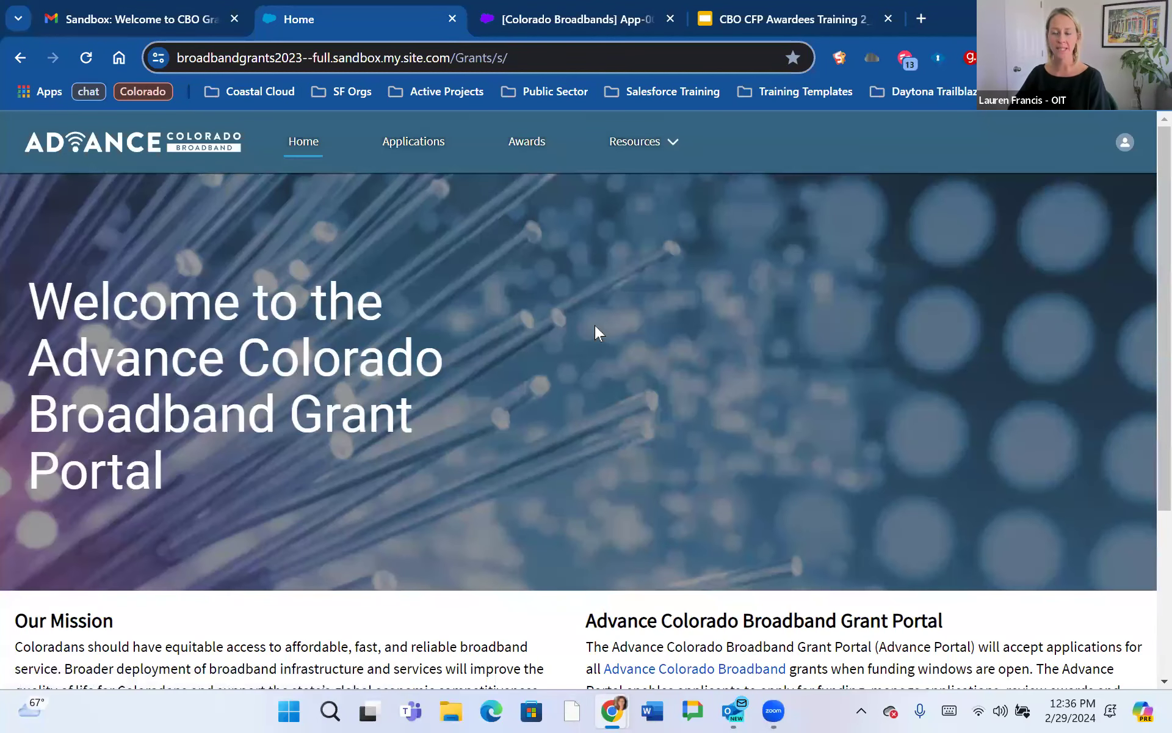